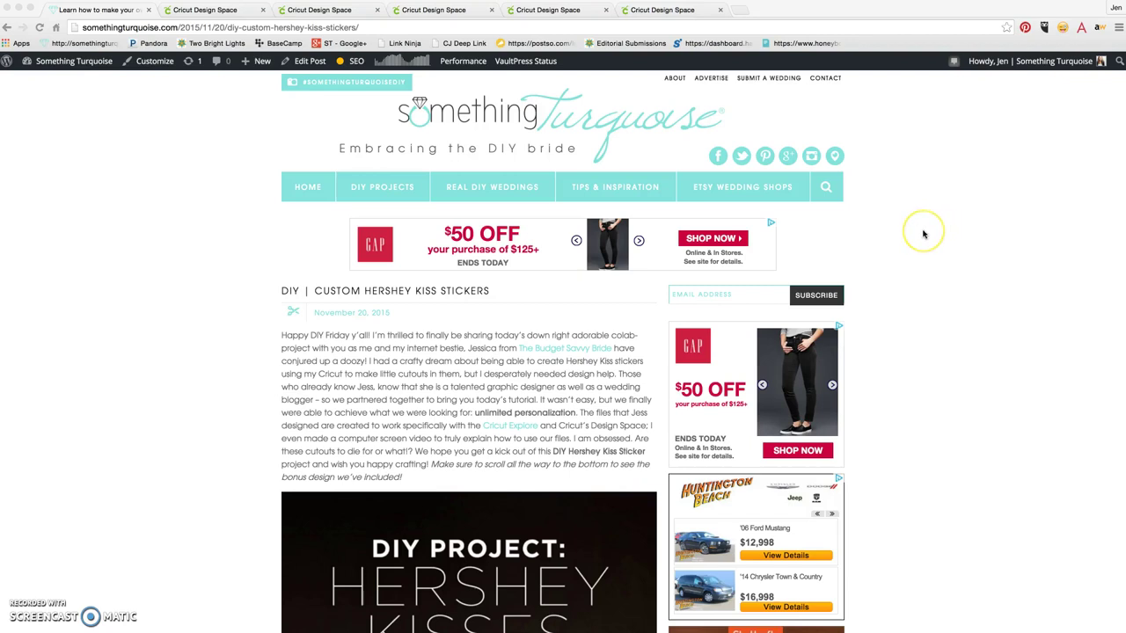
Step: Scroll through the open browser page and click two items on it
scroll(923, 234, "down", 1)
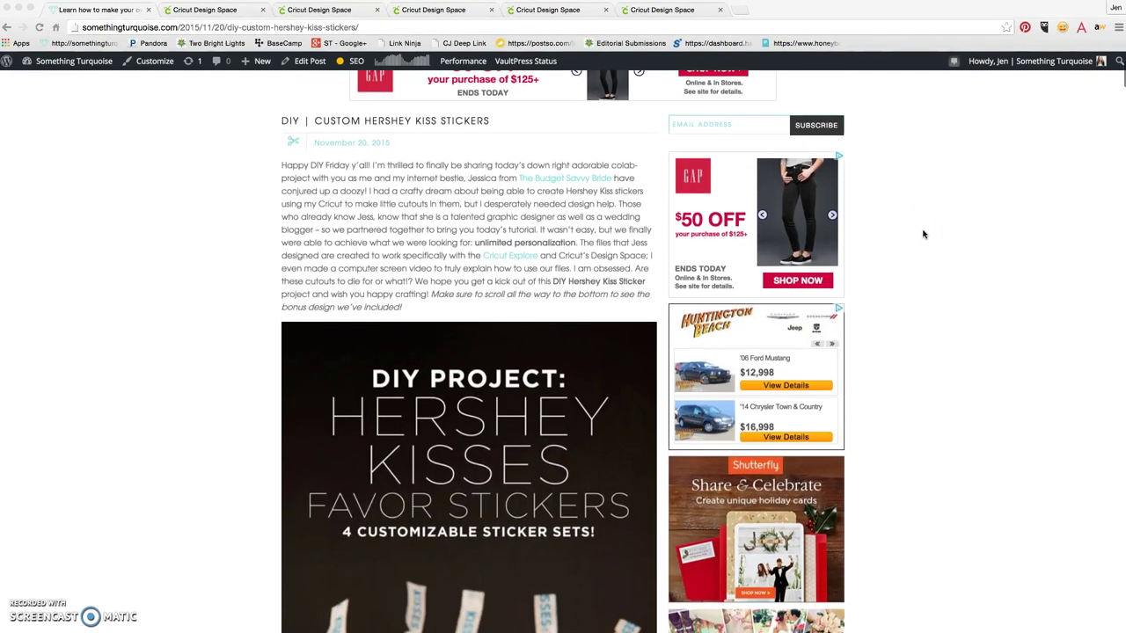
scroll(923, 234, "down", 9)
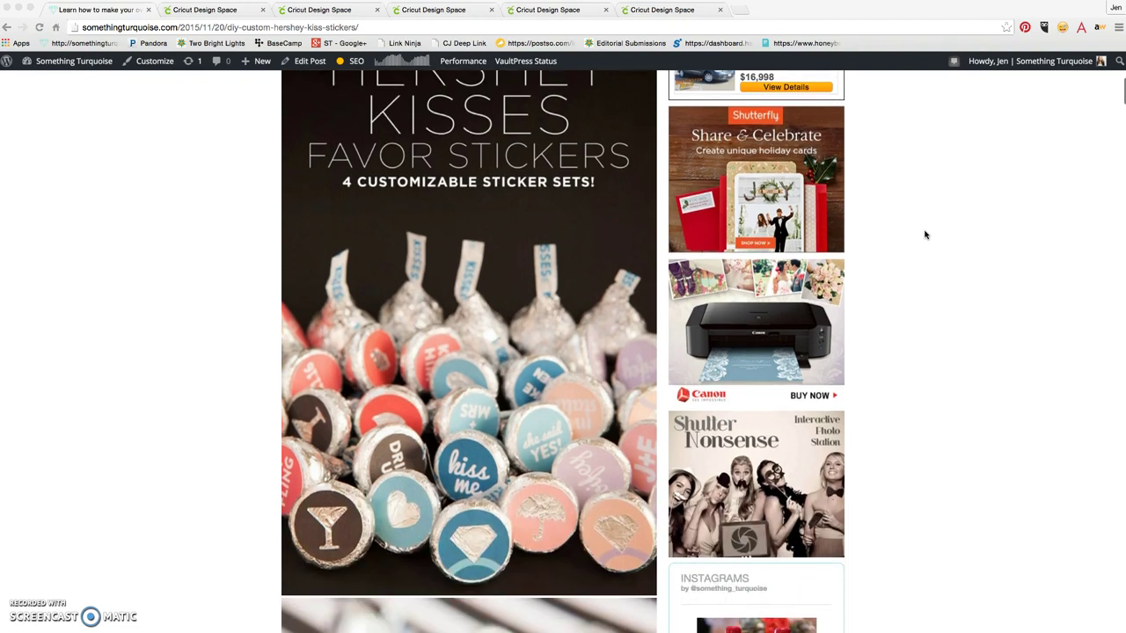
scroll(925, 235, "down", 4)
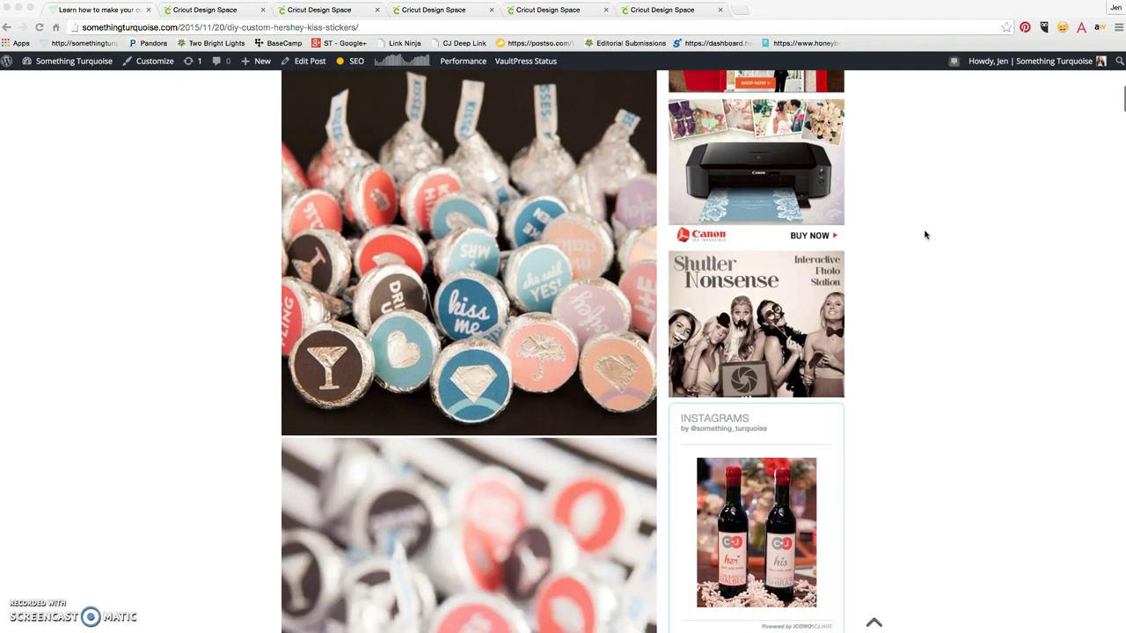
scroll(925, 235, "down", 11)
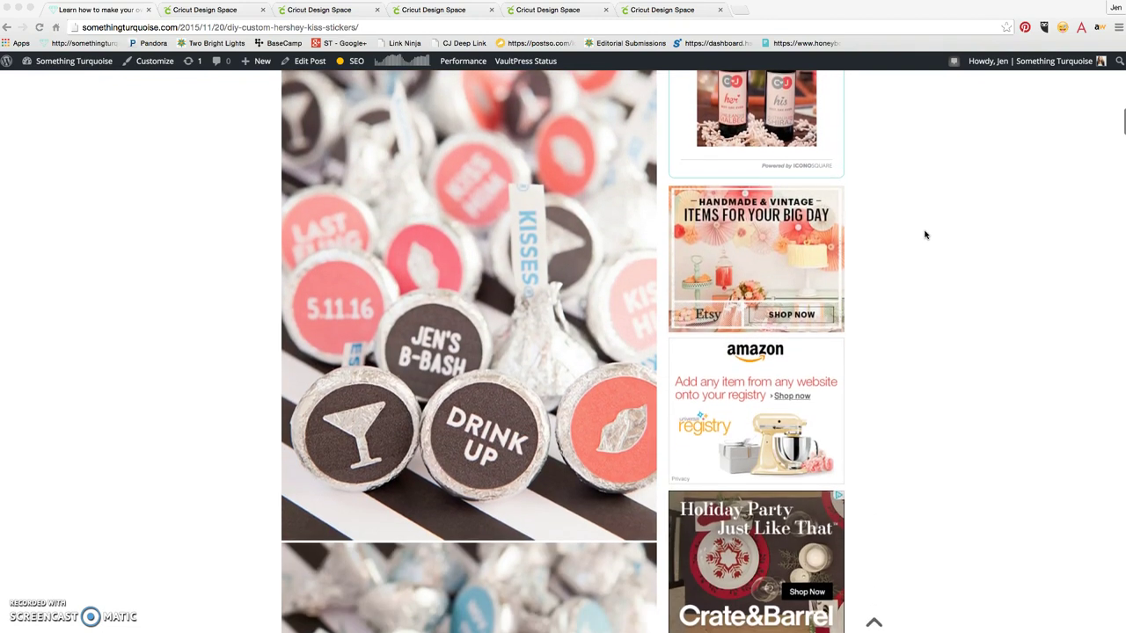
scroll(925, 235, "down", 5)
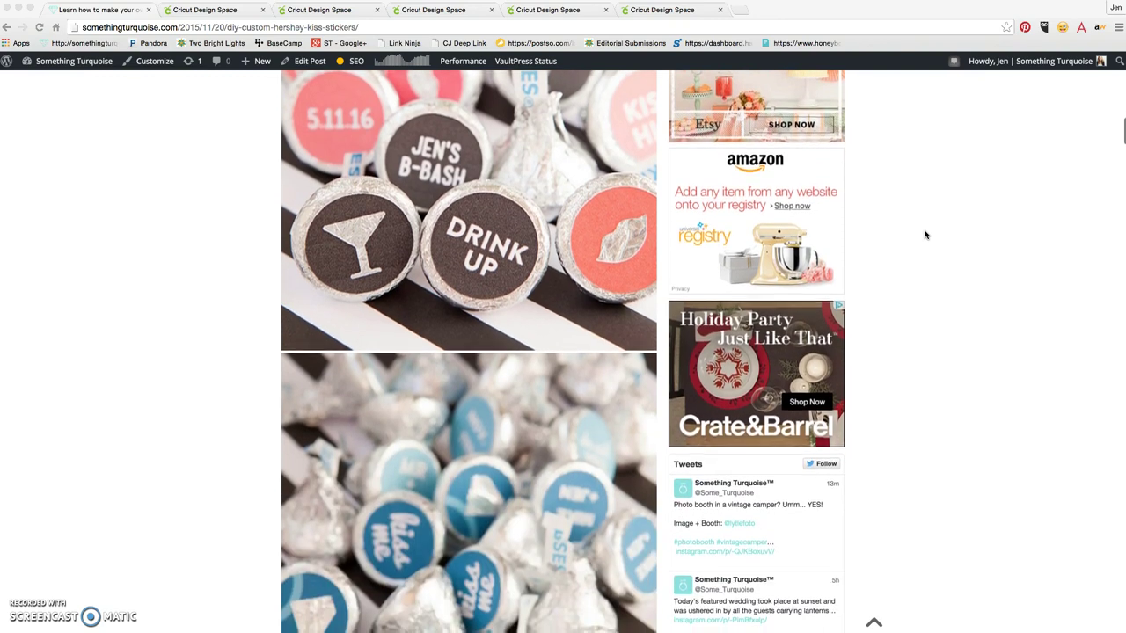
scroll(925, 235, "down", 9)
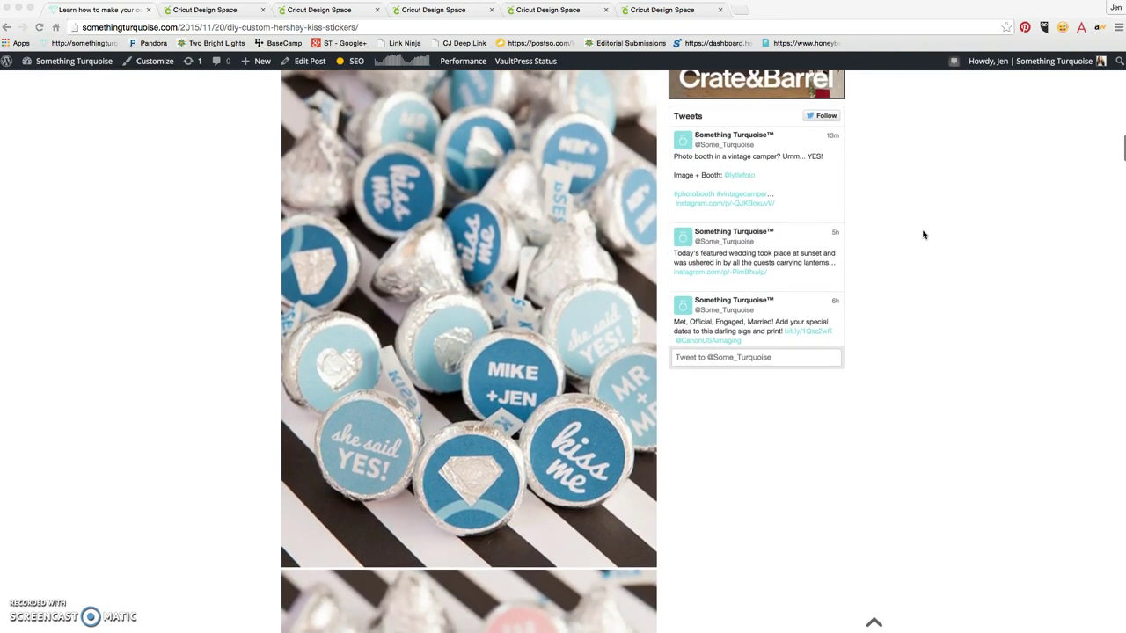
scroll(923, 235, "down", 6)
left_click(923, 243)
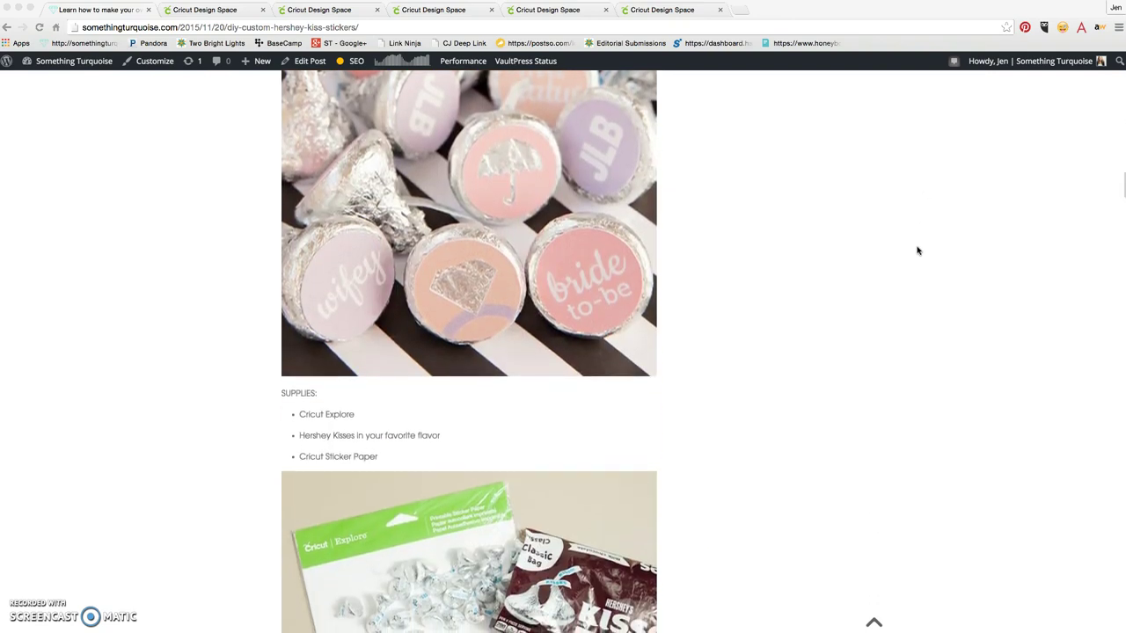
left_click(895, 276)
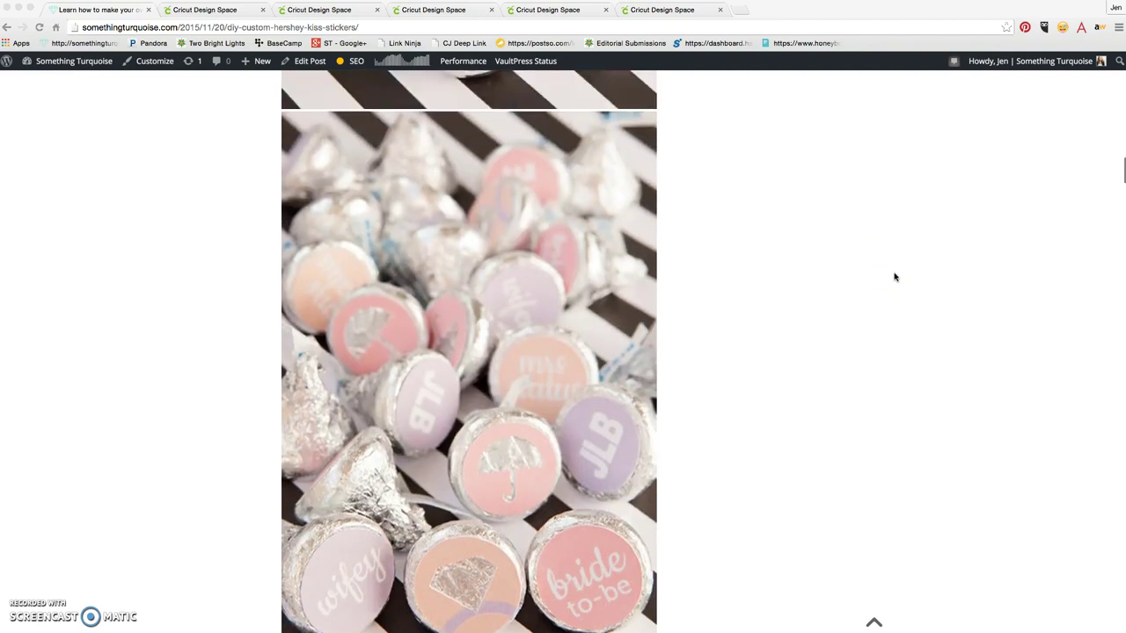
scroll(895, 277, "up", 10)
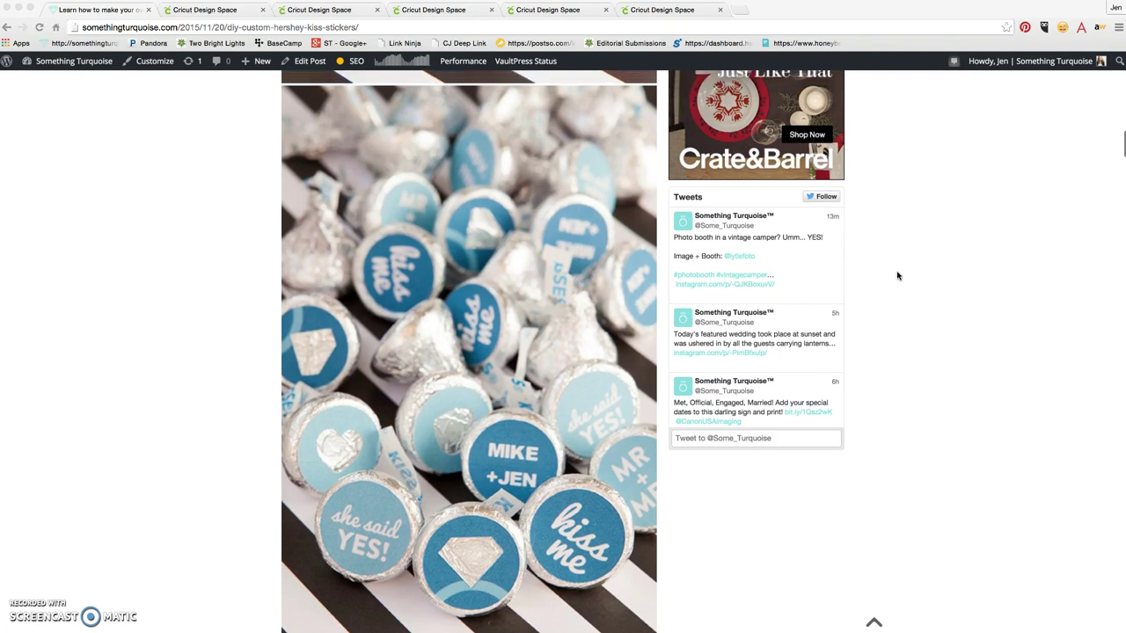
scroll(897, 276, "up", 6)
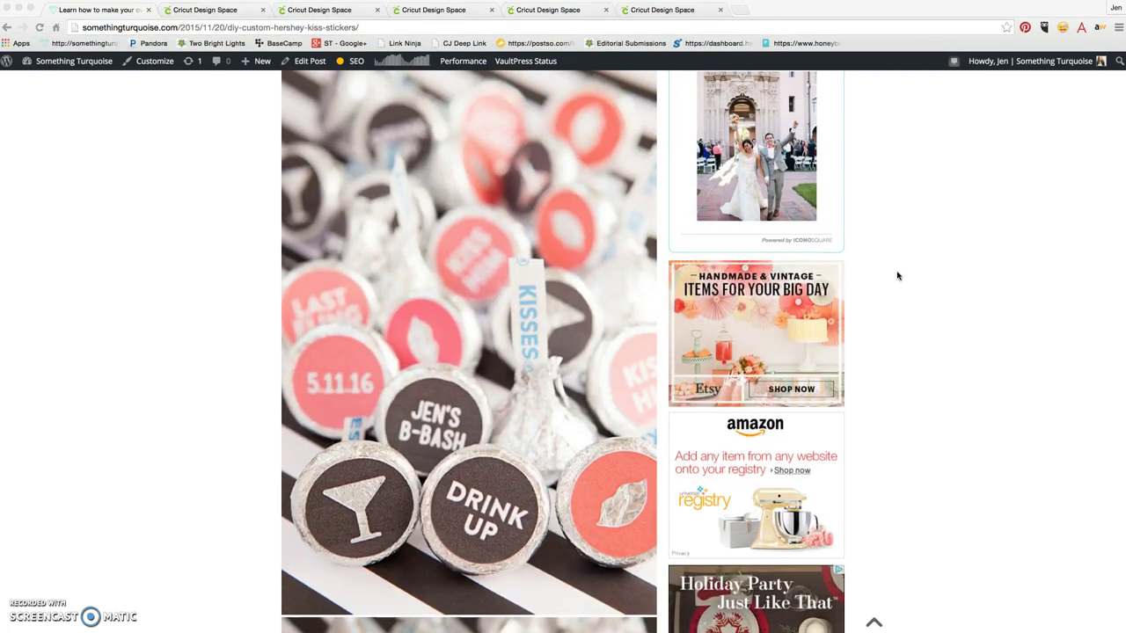
scroll(896, 276, "up", 8)
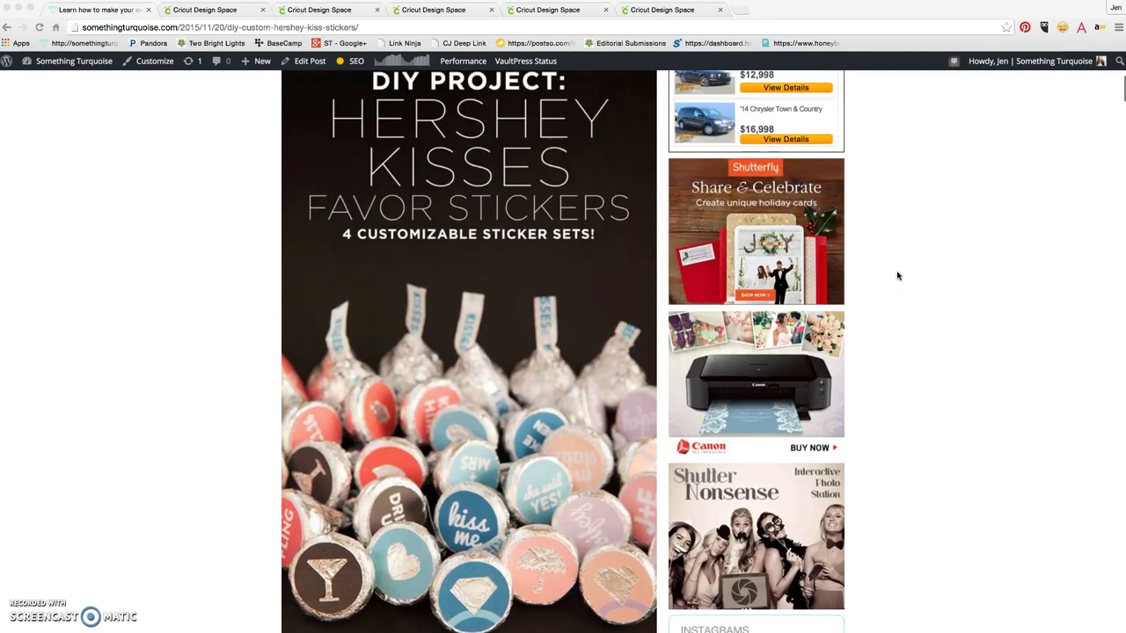
scroll(897, 277, "up", 6)
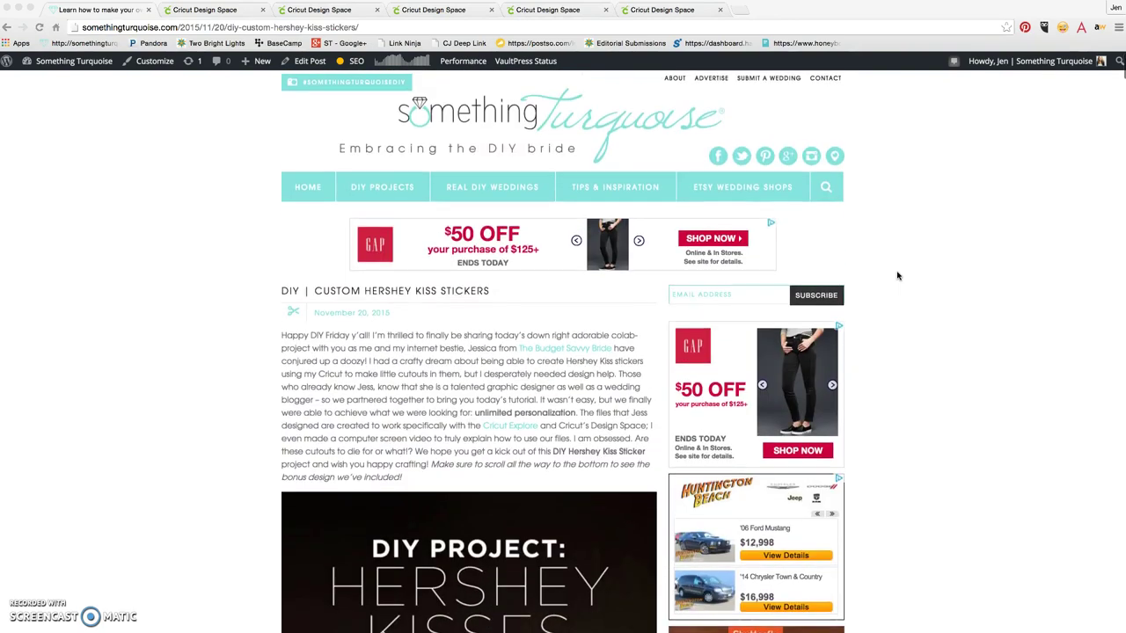
Step: Insert the first uploaded teal-and-navy 'Kiss Stickers-Engagement Party 2' sheet onto the canvas
left_click(221, 11)
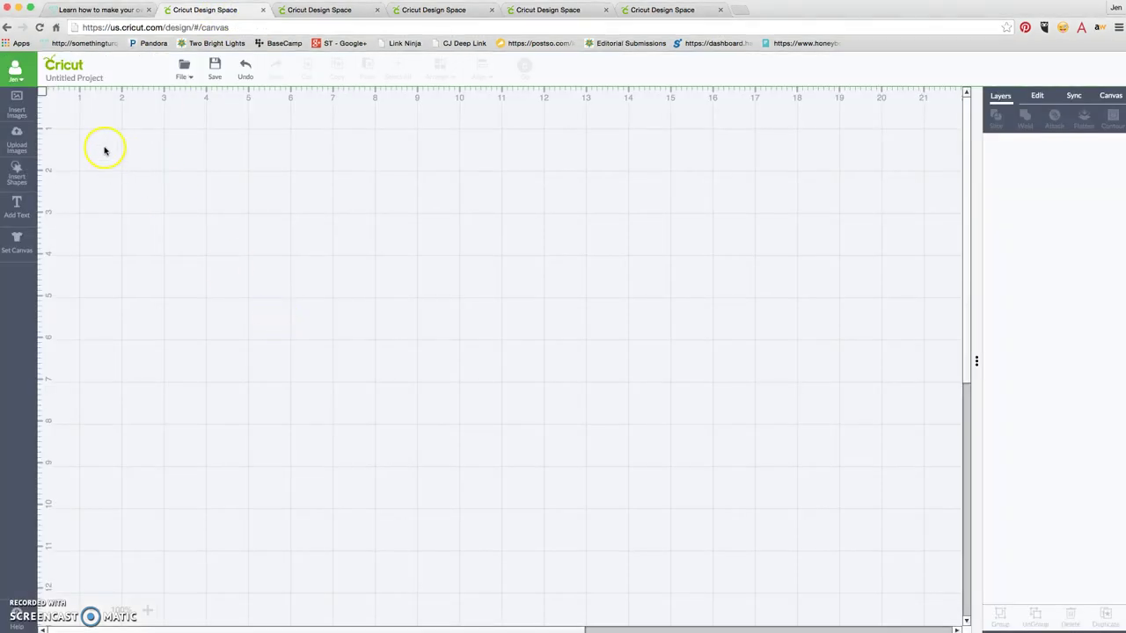
left_click(16, 140)
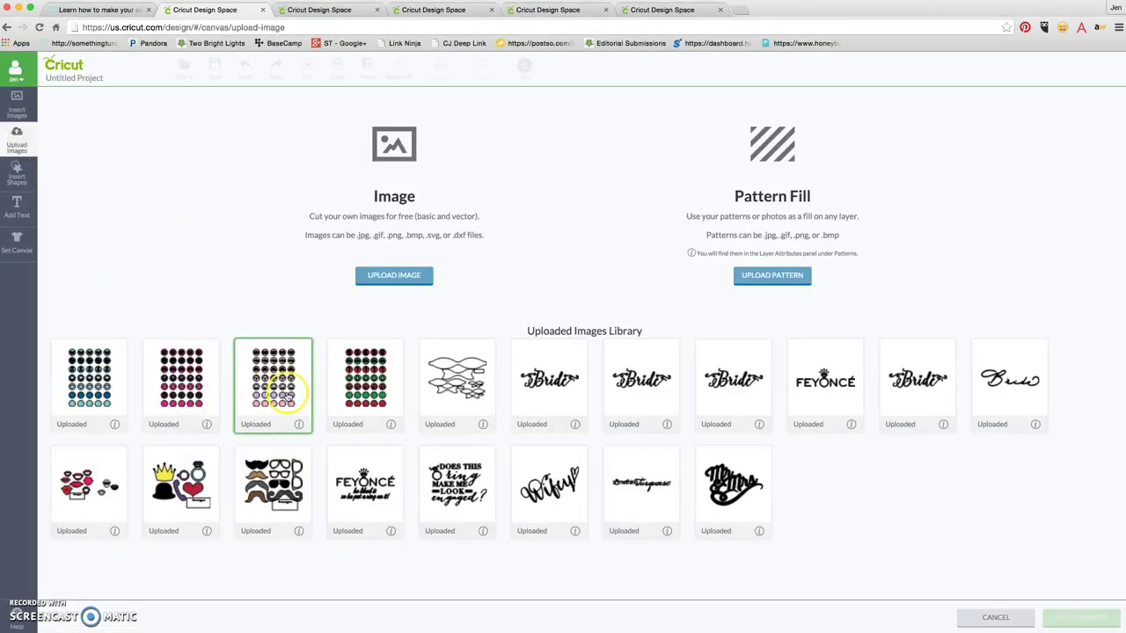
left_click(335, 395)
left_click(114, 389)
left_click(181, 272)
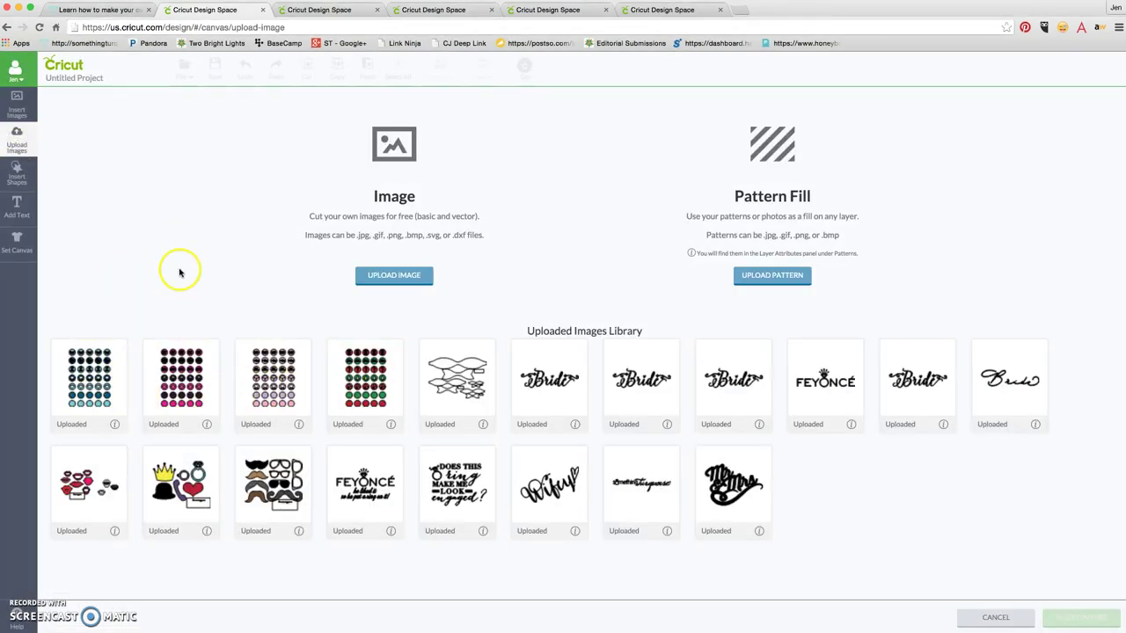
left_click(396, 272)
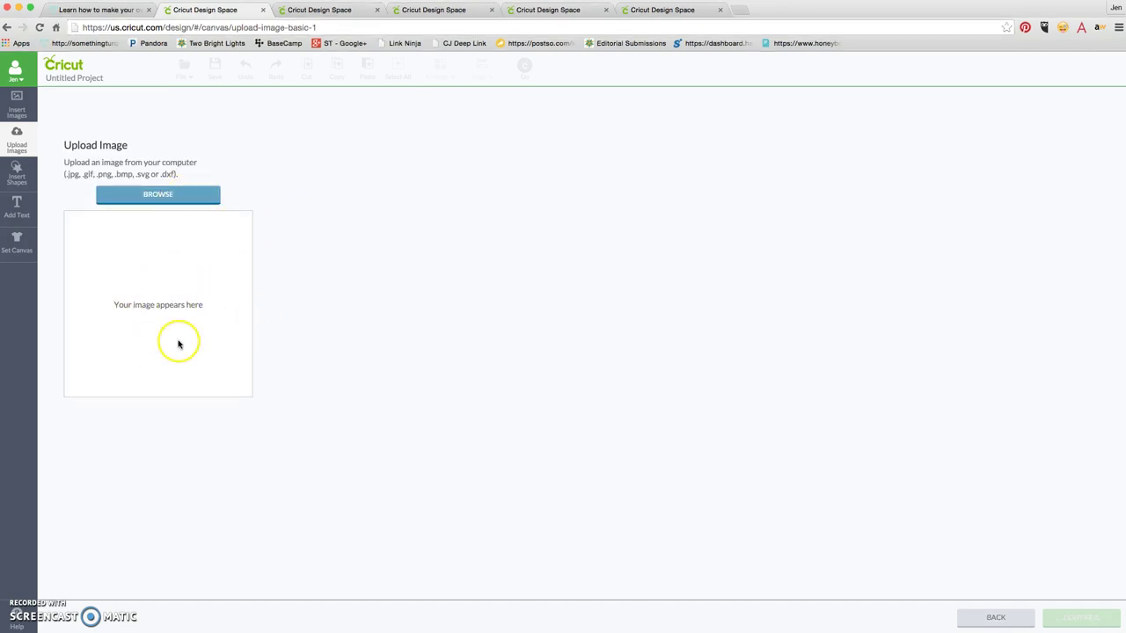
left_click(24, 148)
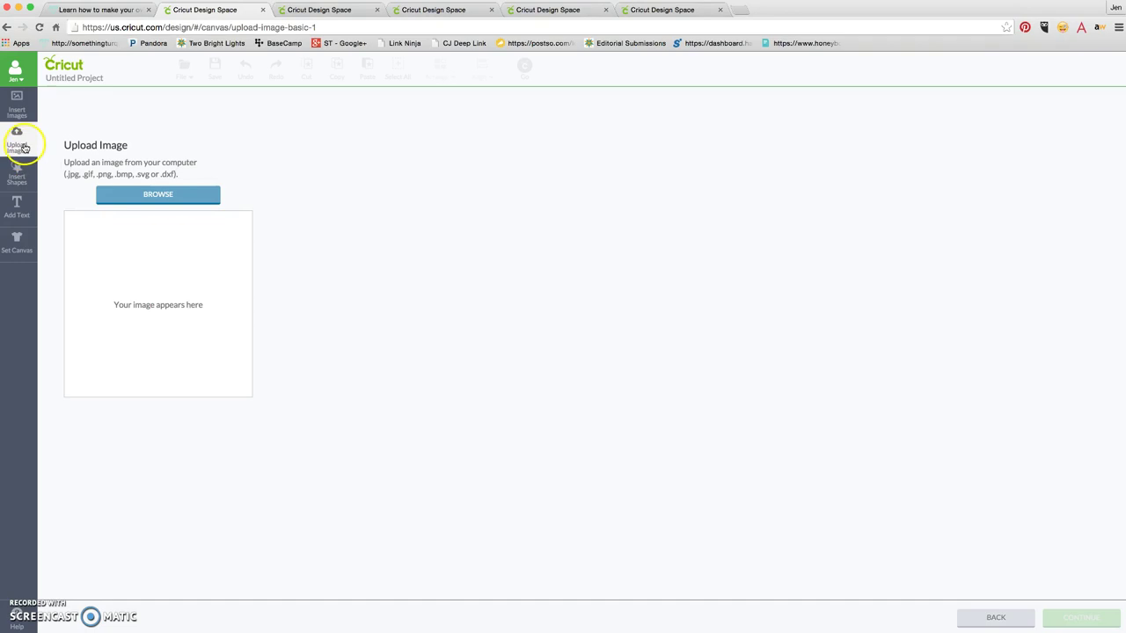
left_click(23, 145)
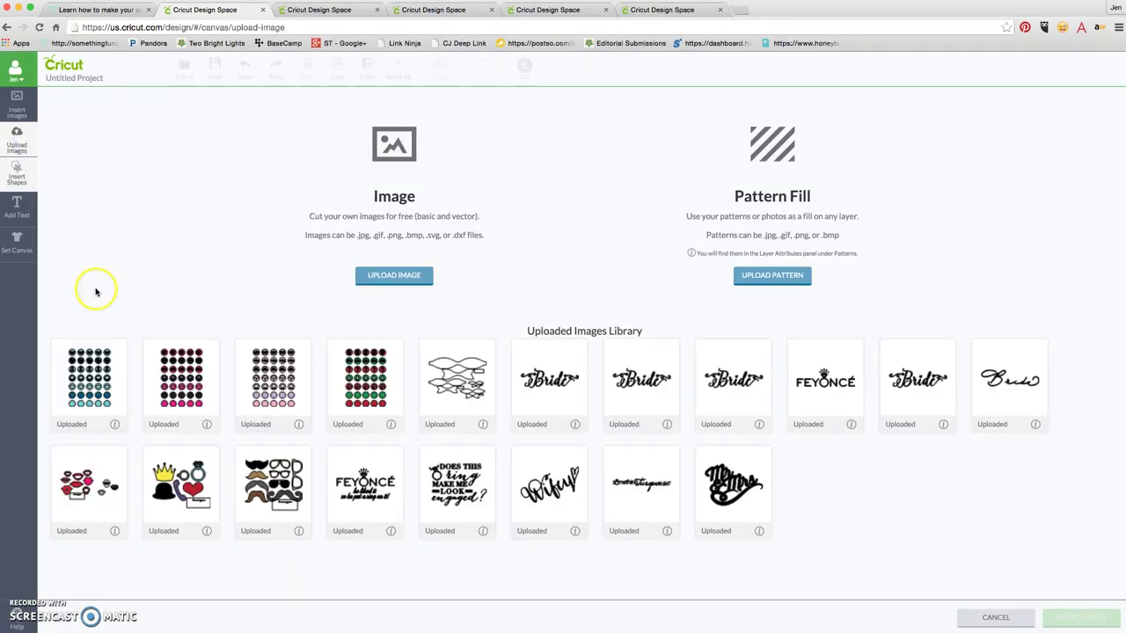
left_click(95, 392)
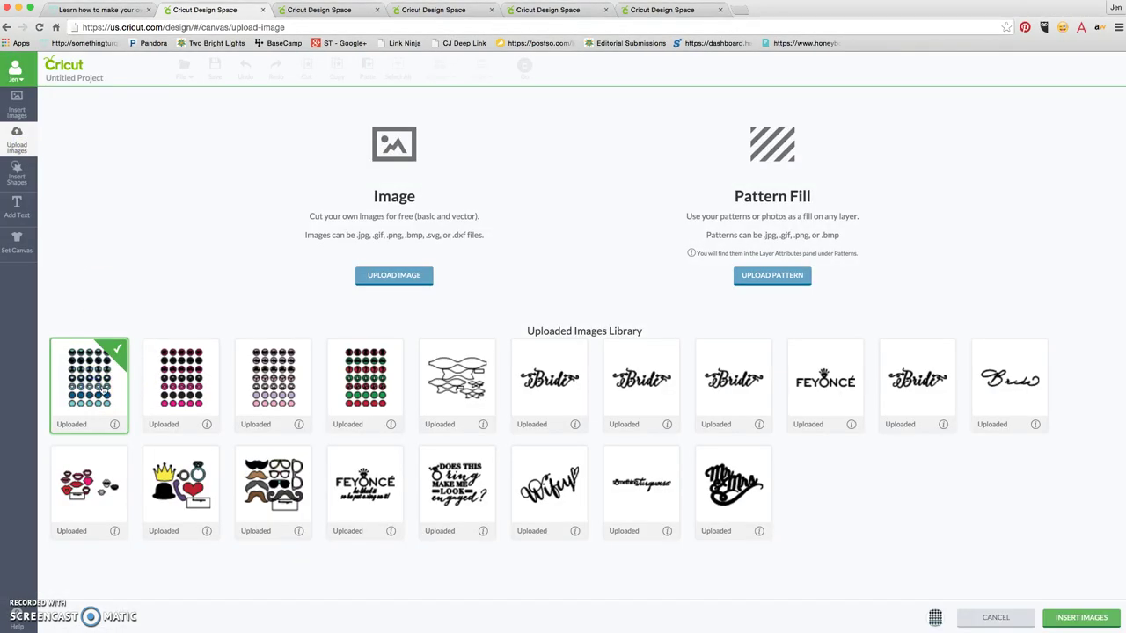
left_click(1077, 617)
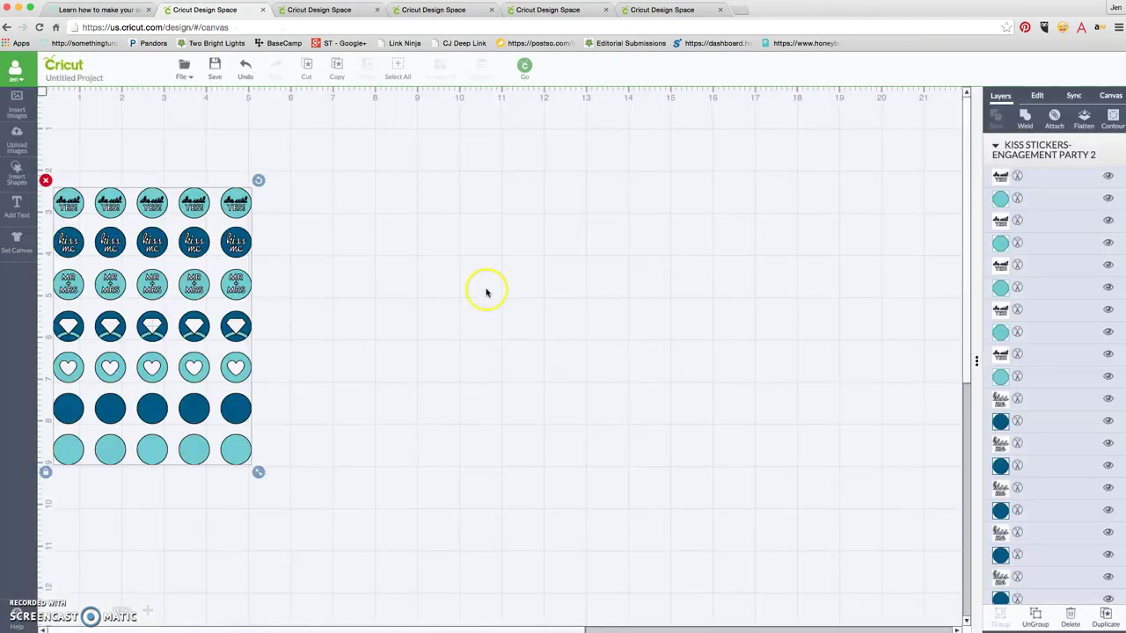
Step: Drag the sticker sheet about three inches right, then deselect it
left_click_drag(195, 204, 314, 191)
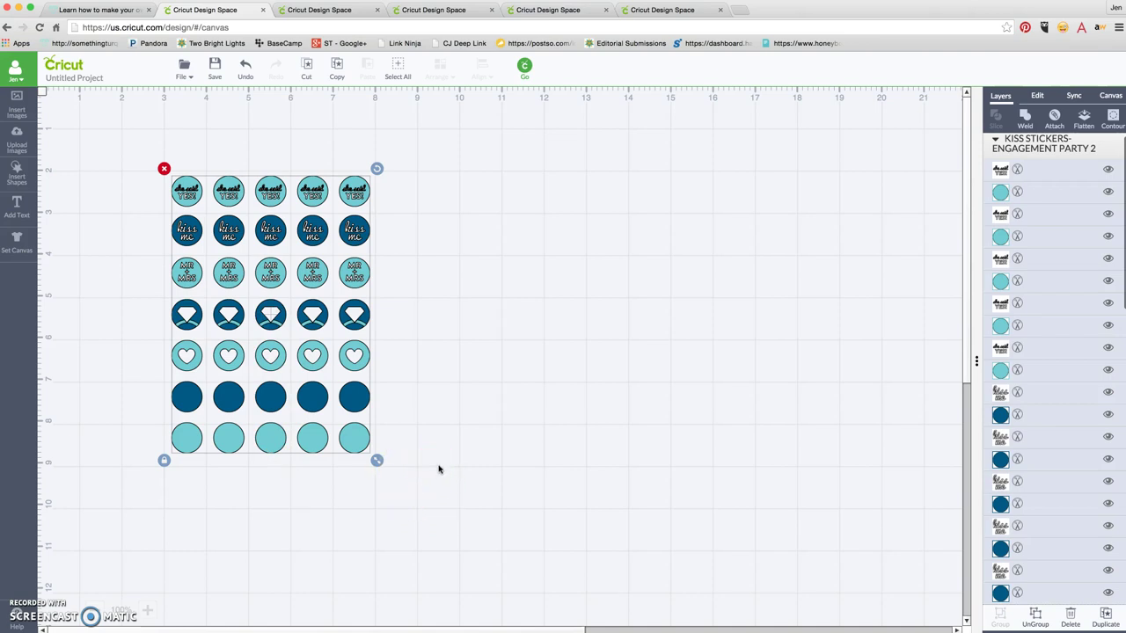
left_click(475, 352)
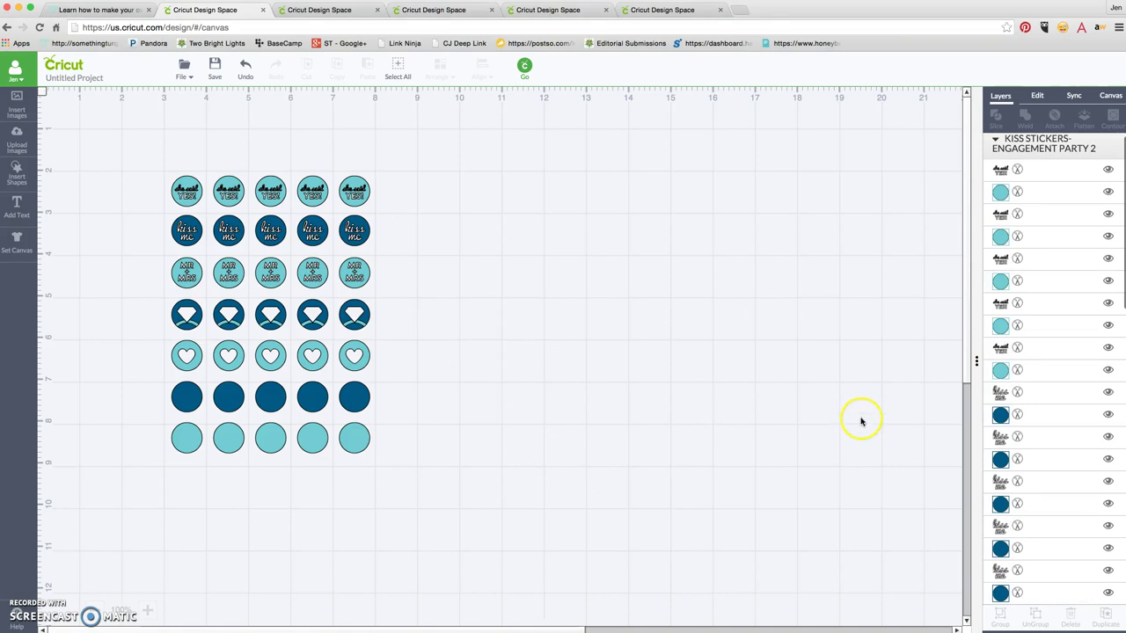
Step: Recolour the fourth top-row sticker's circle white after briefly trying Lilac
left_click(1045, 166)
left_click(1030, 193)
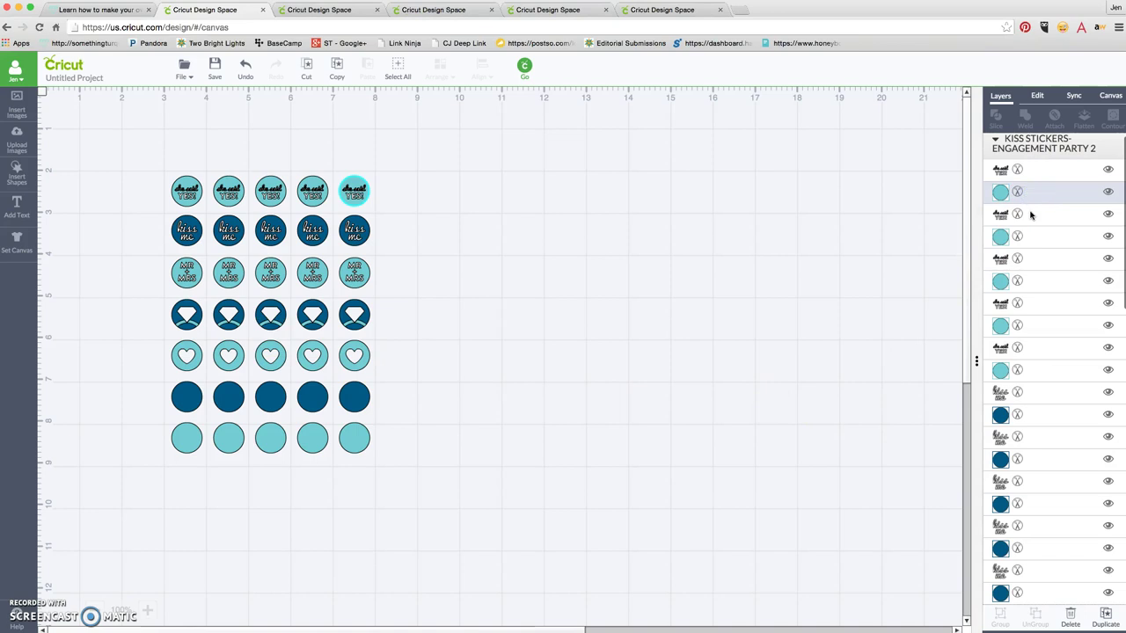
left_click(1031, 214)
left_click(1034, 237)
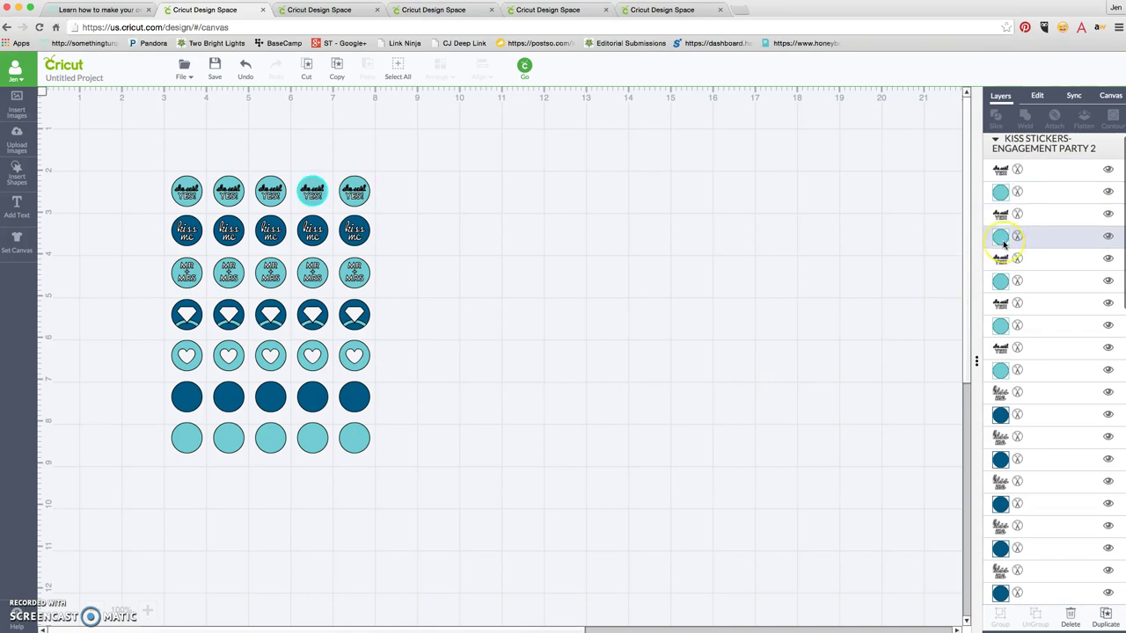
scroll(1002, 244, "up", 1)
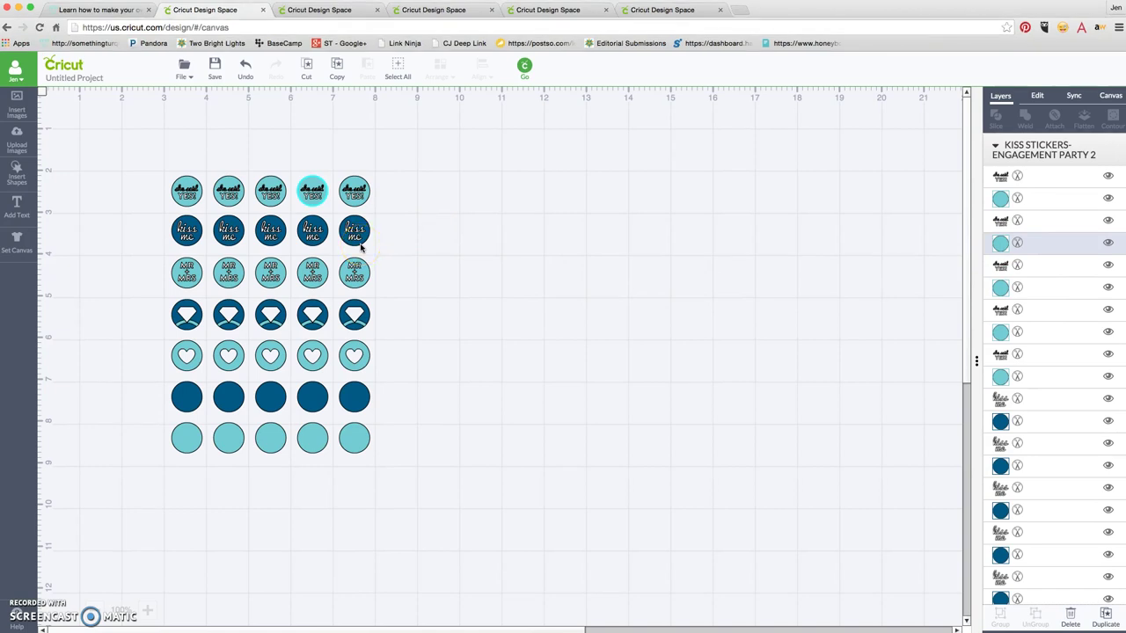
left_click(547, 329)
left_click(1001, 246)
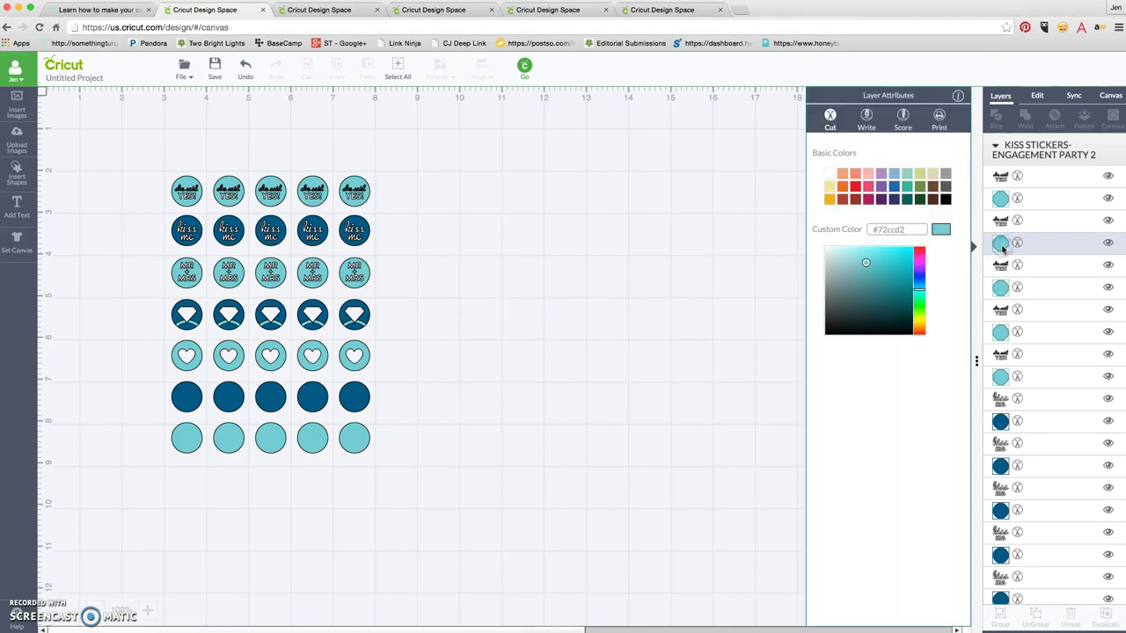
left_click(880, 191)
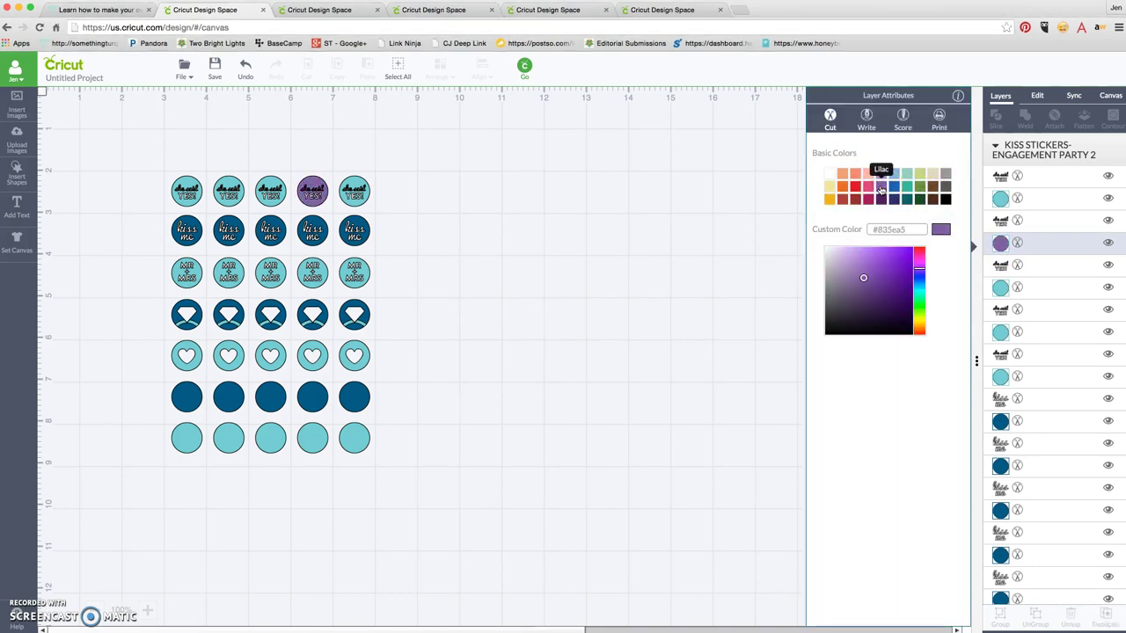
left_click(1031, 244)
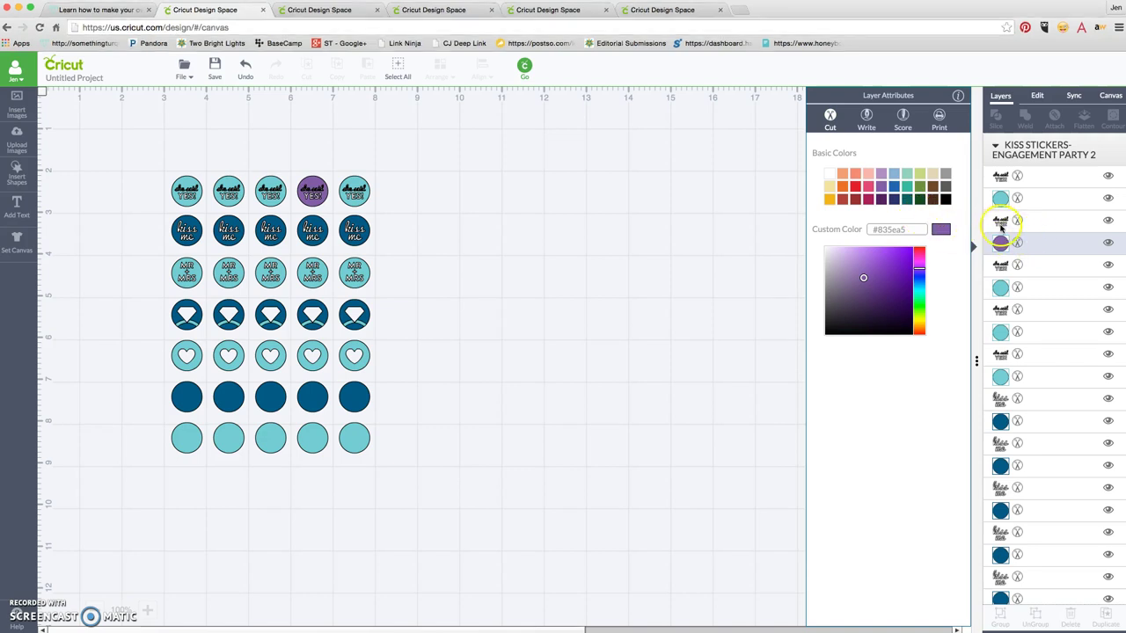
left_click(831, 176)
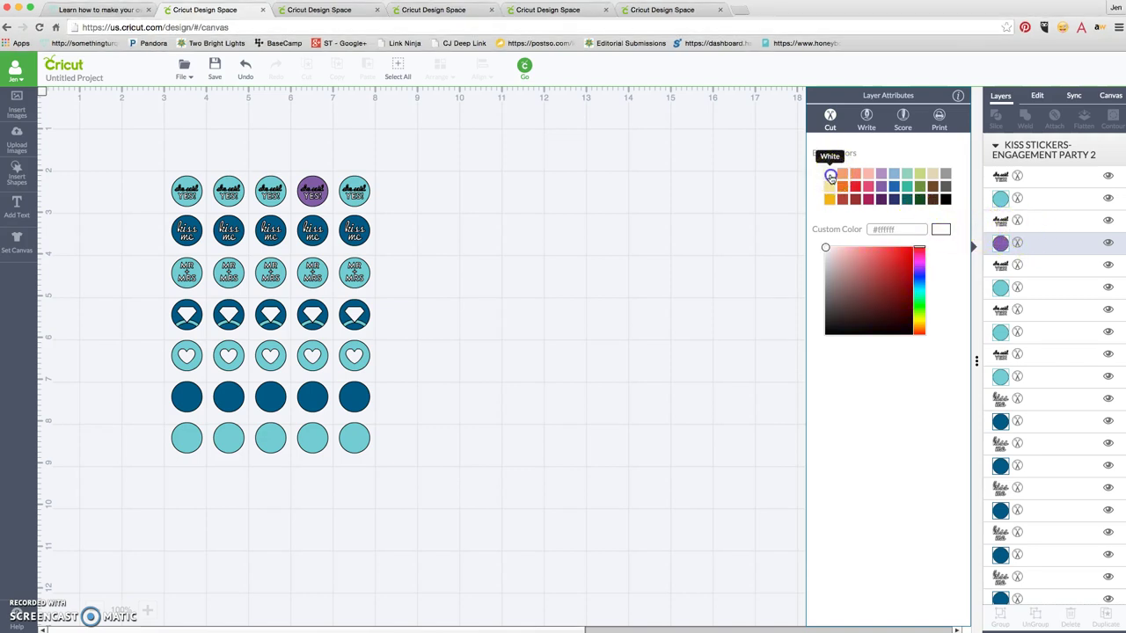
left_click(1000, 224)
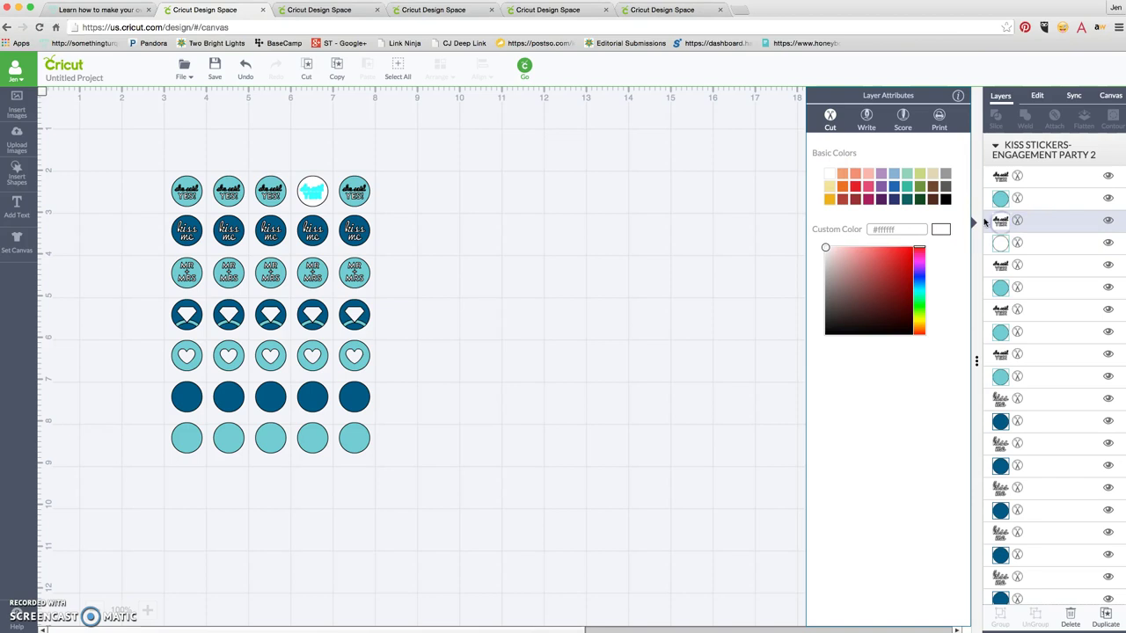
Step: Look up the lavender hex code and select the fourth sticker's YES image layer
left_click(881, 173)
left_click(888, 226)
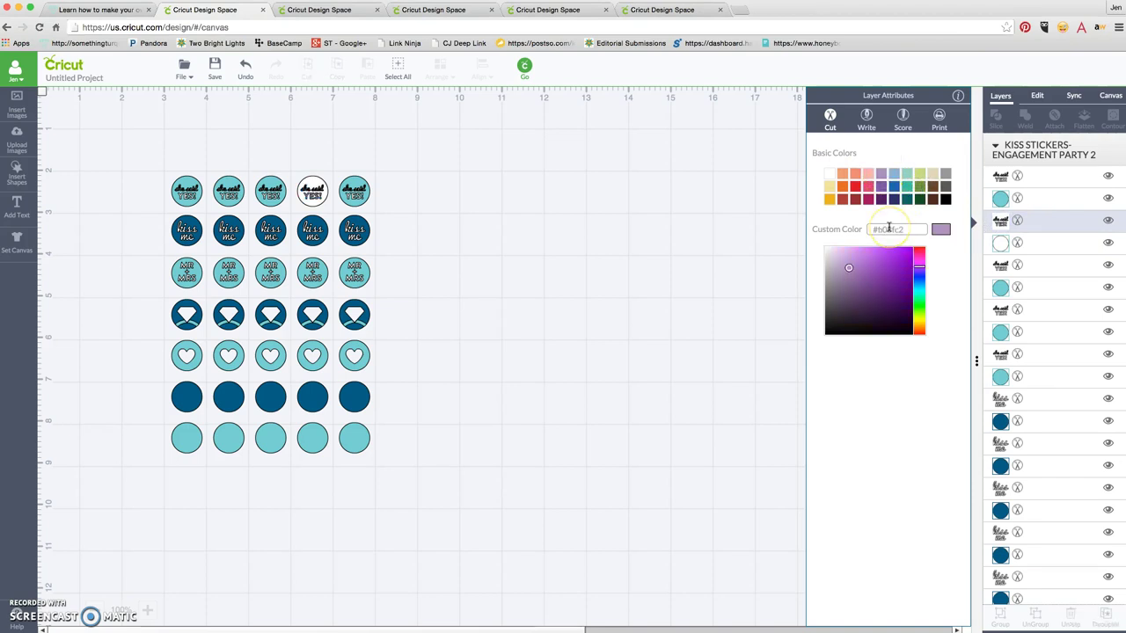
left_click(978, 250)
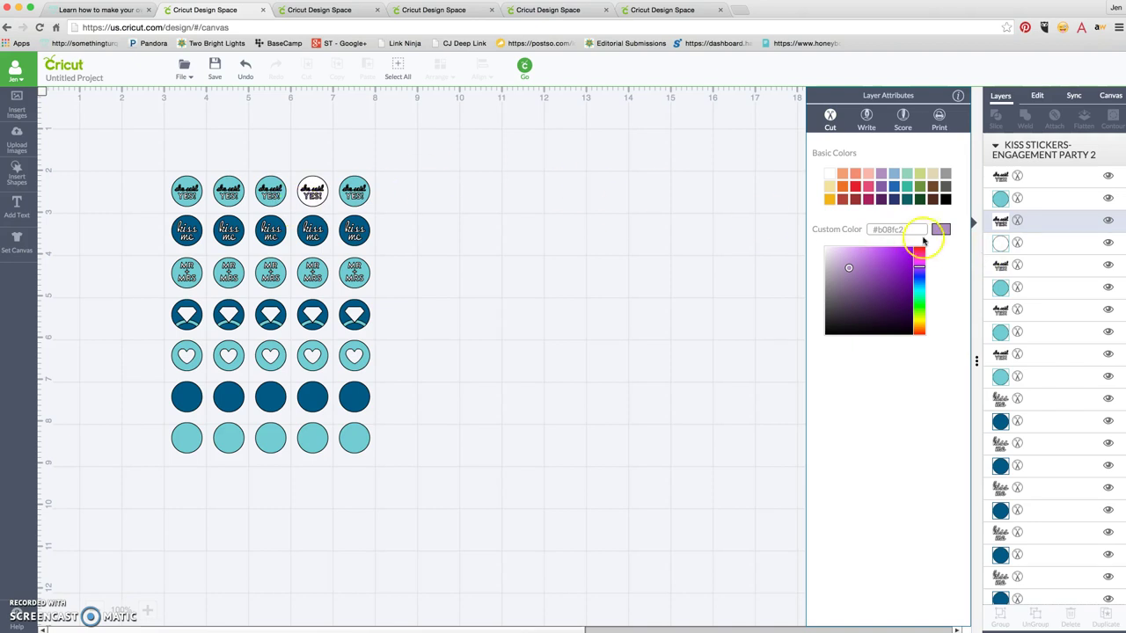
left_click(1022, 223)
left_click(1107, 221)
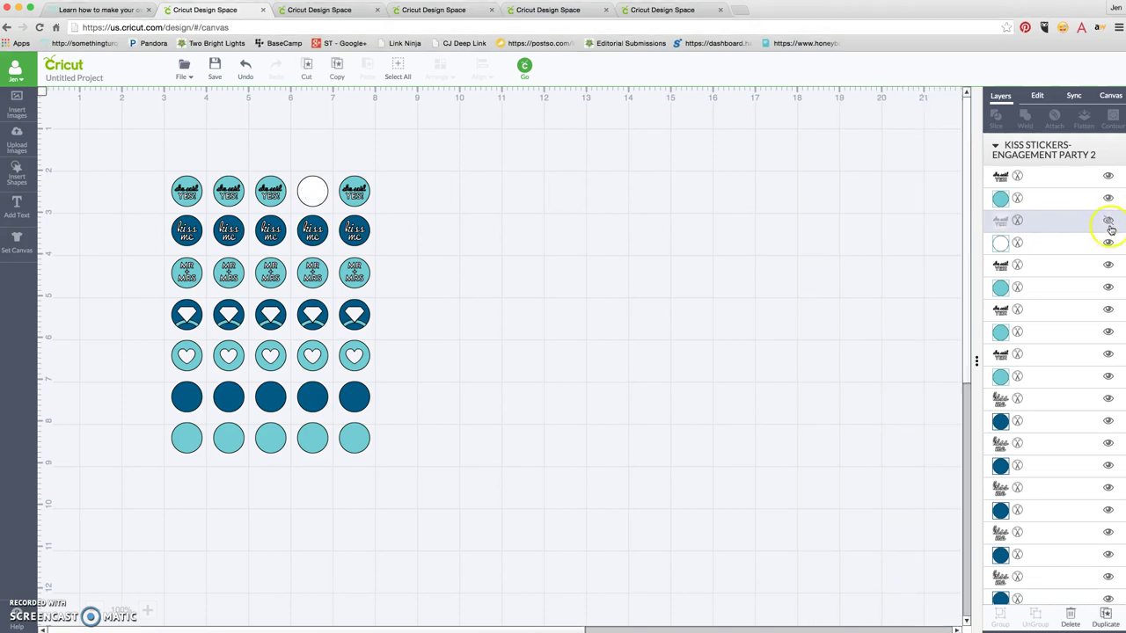
left_click(1108, 243)
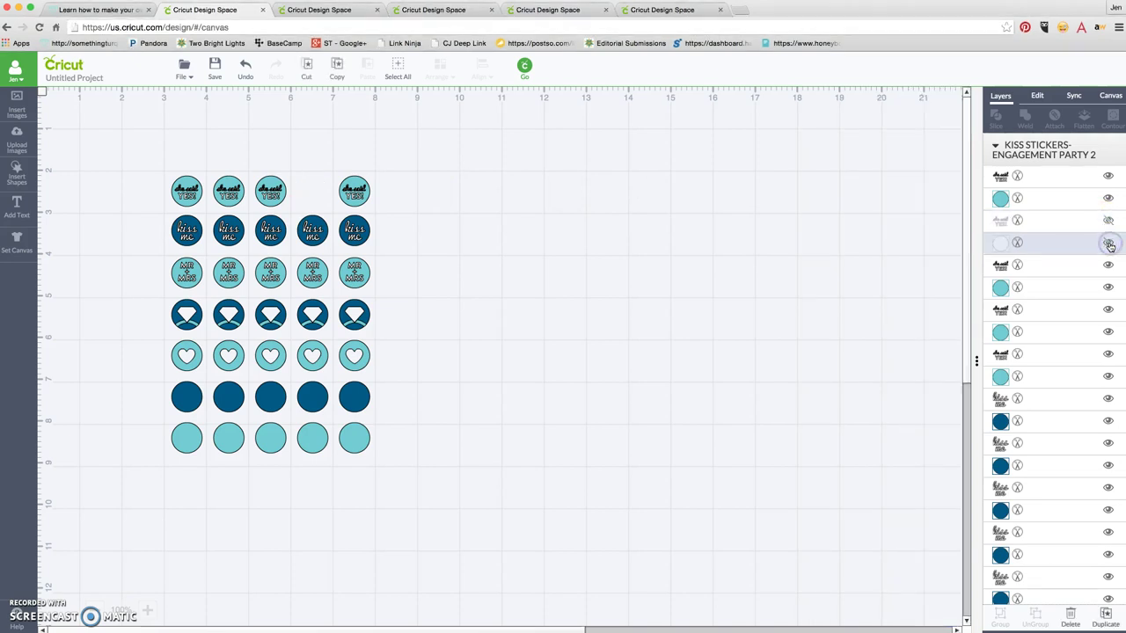
left_click(1109, 244)
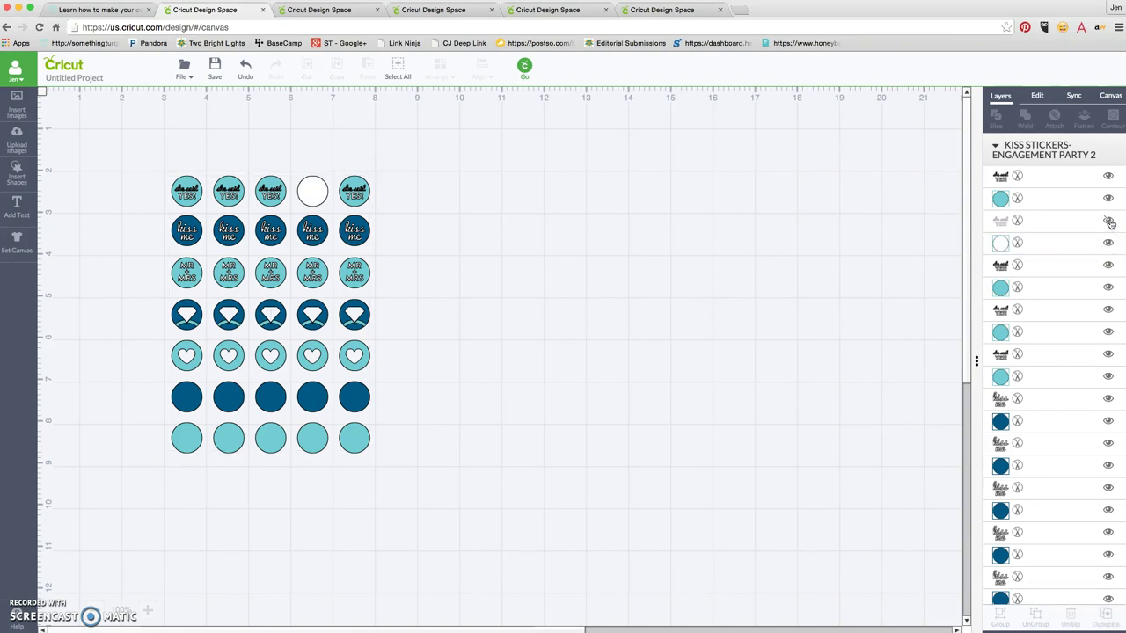
left_click(476, 205)
left_click(1107, 220)
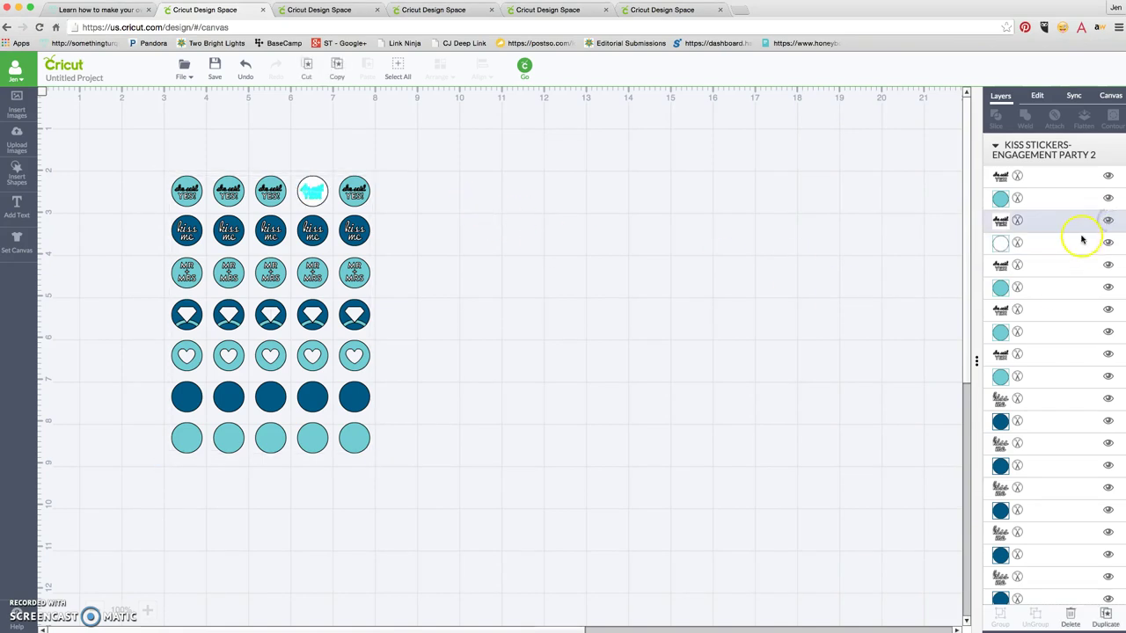
Step: Make the fourth top-row circle Lavender and its YES image white
left_click(999, 244)
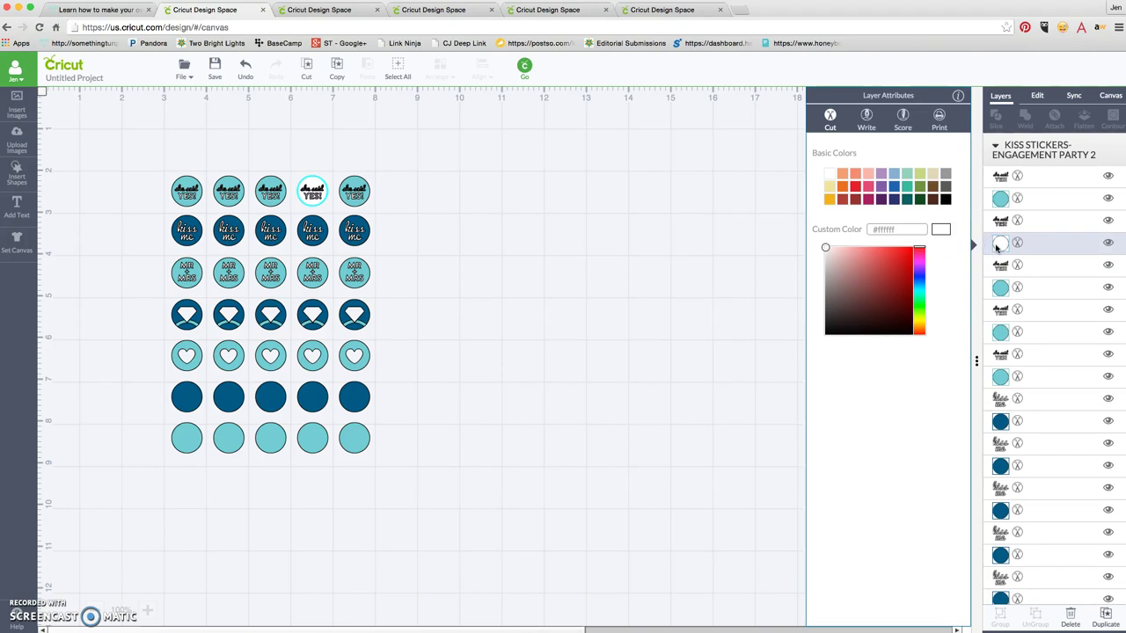
left_click(881, 176)
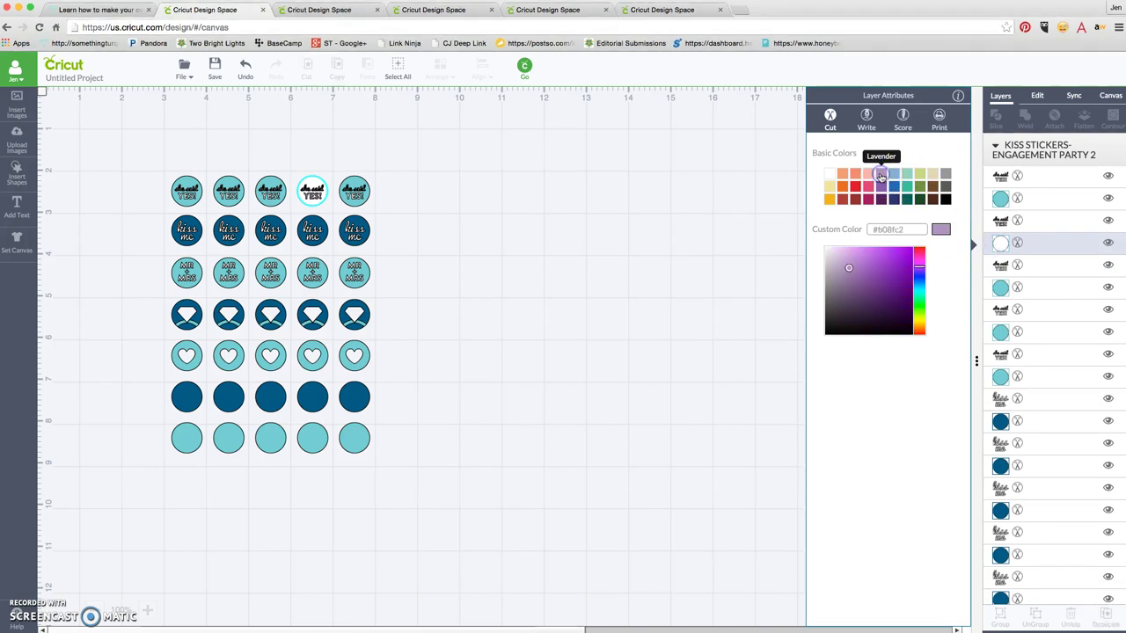
left_click(1000, 220)
left_click(828, 175)
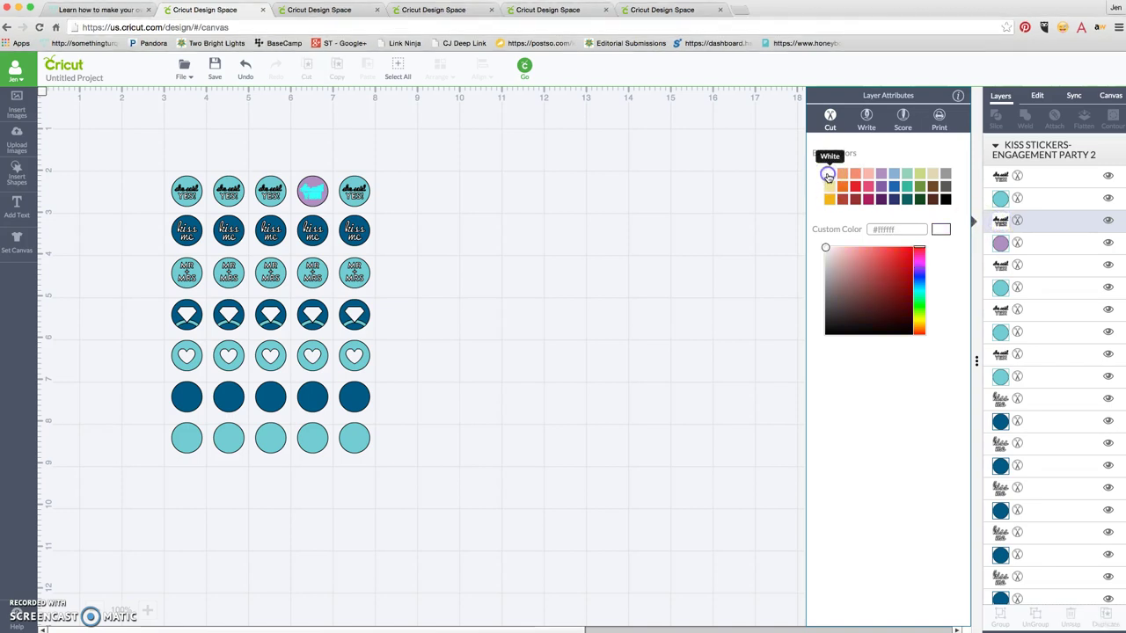
left_click(726, 408)
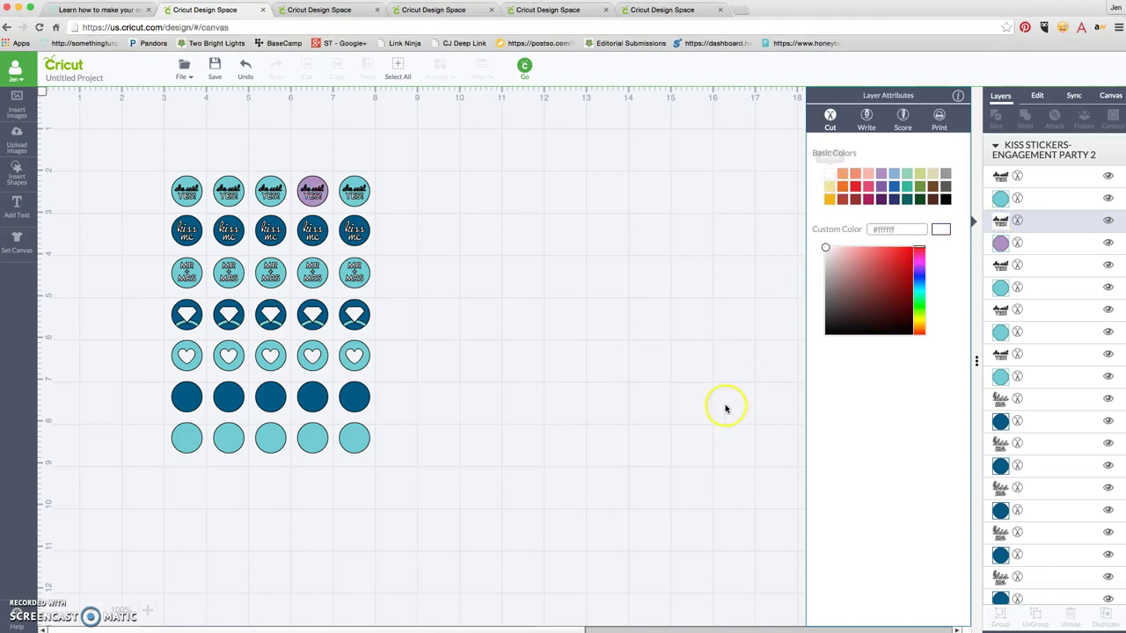
Step: Colour the fifth, third, second and first top-row circles Lavender
left_click(999, 199)
left_click(881, 173)
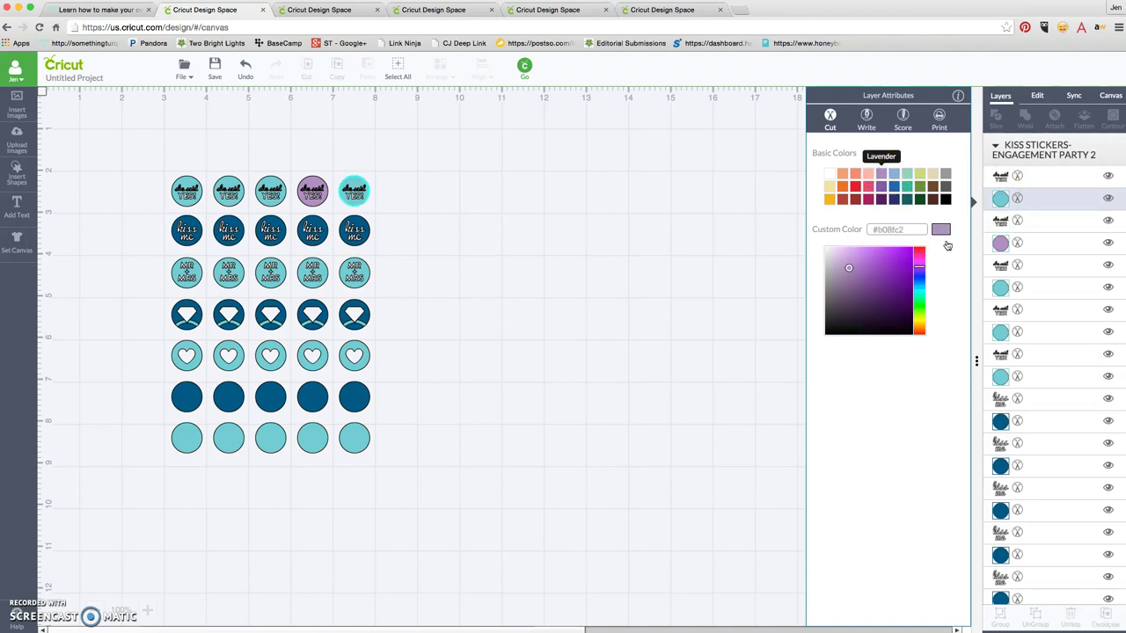
left_click(999, 288)
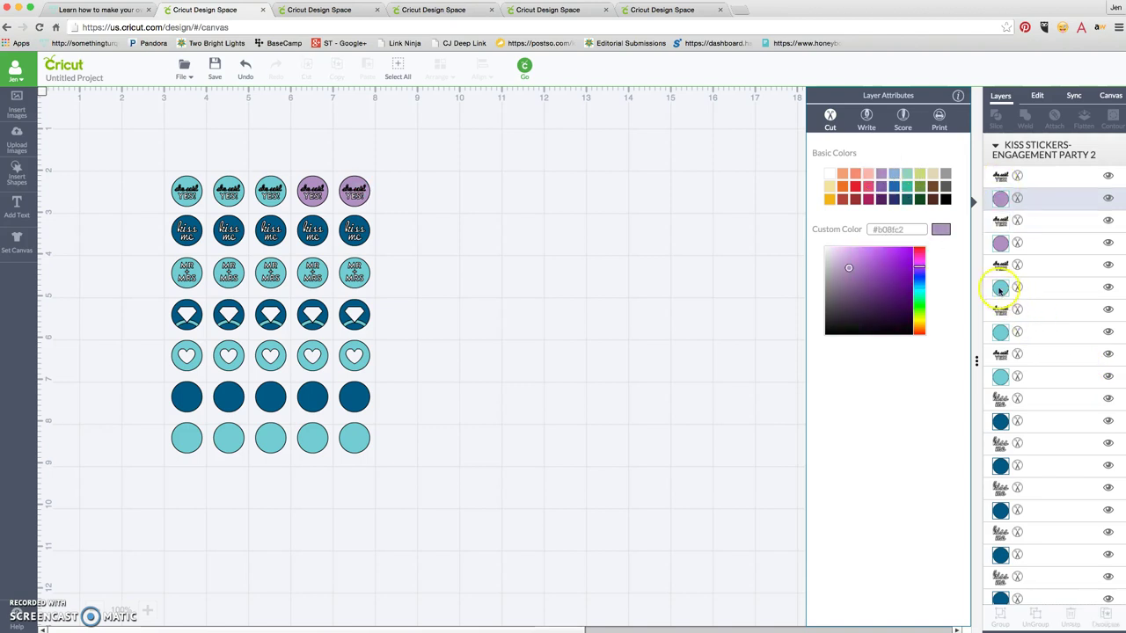
left_click(881, 173)
left_click(1000, 331)
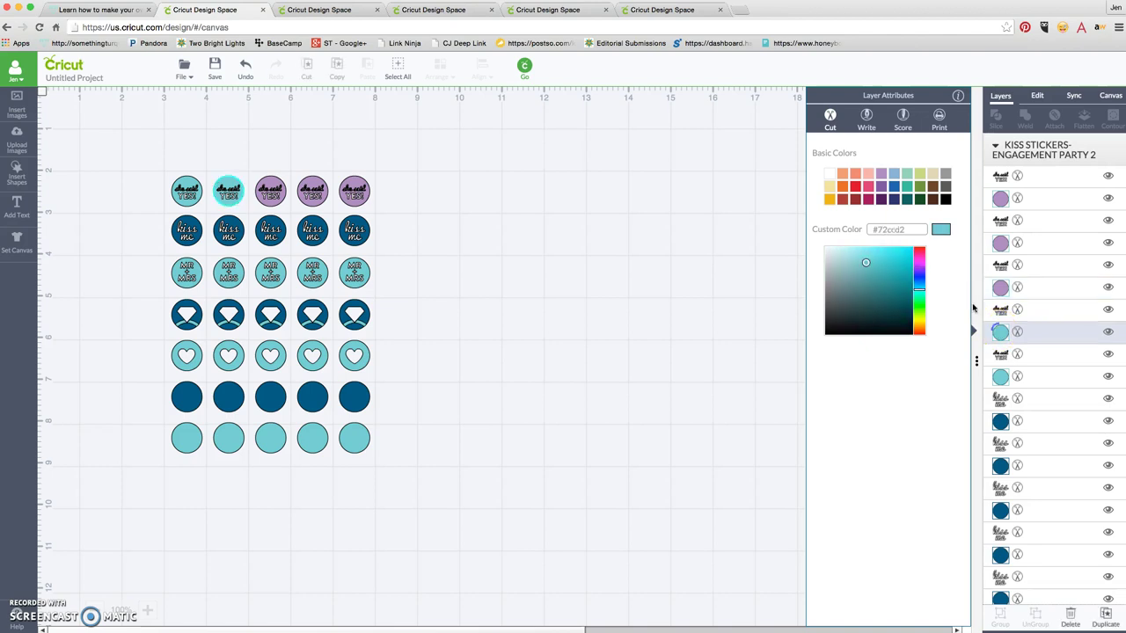
left_click(881, 174)
left_click(1000, 376)
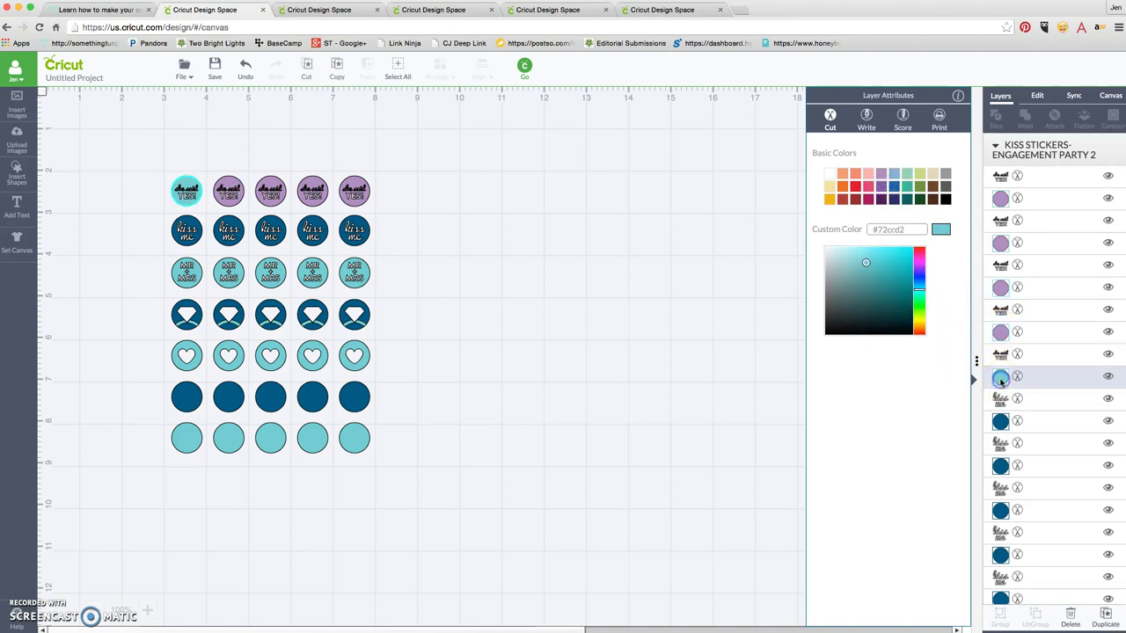
left_click(882, 173)
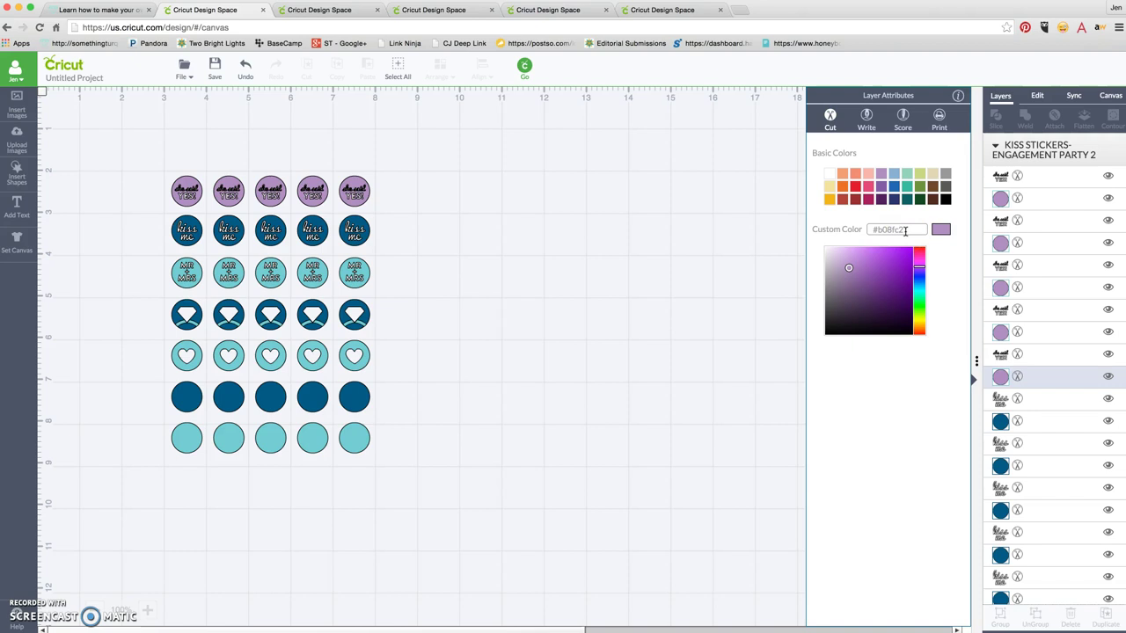
Step: Try a brighter custom purple, then revert to the standard Lavender colour
double_click(904, 230)
left_click(908, 229)
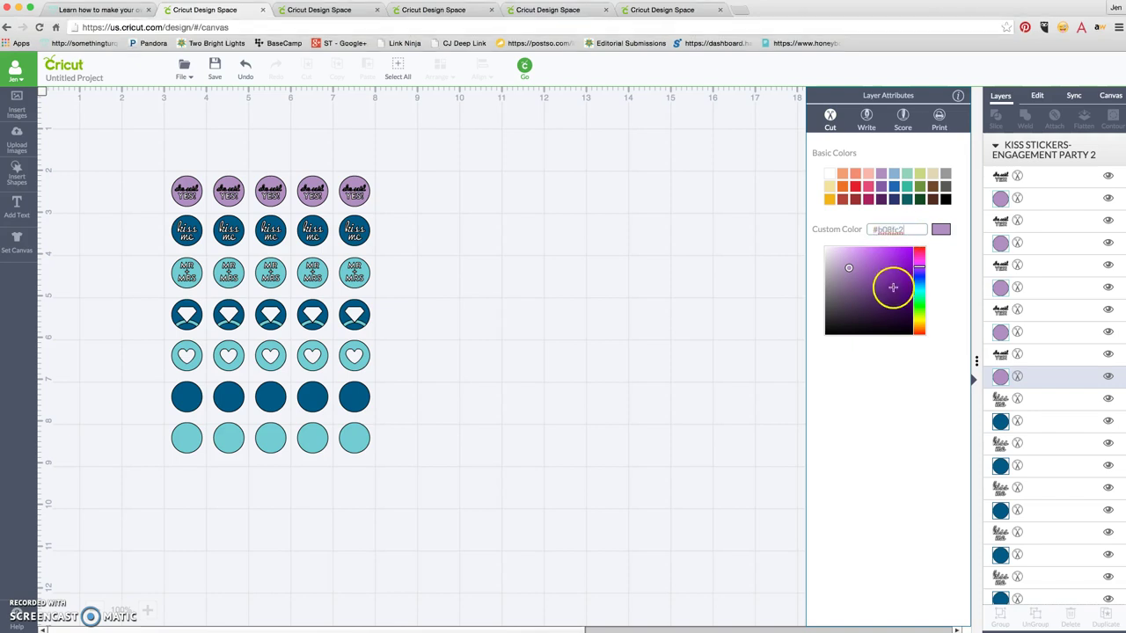
left_click_drag(897, 270, 855, 261)
left_click(884, 177)
left_click(883, 177)
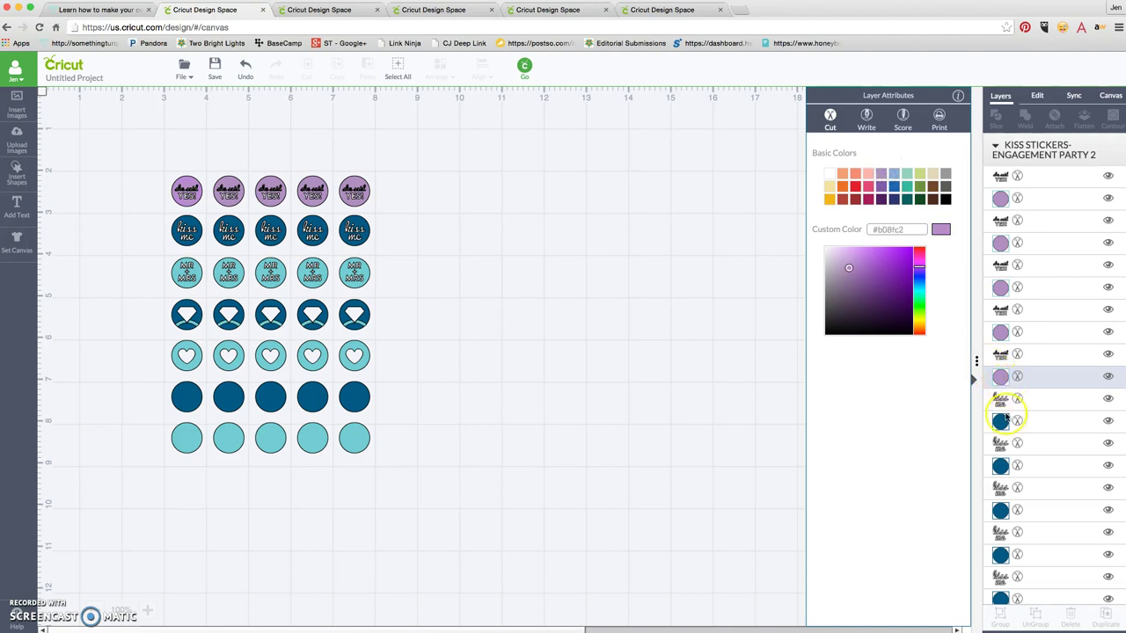
Step: Colour all five second-row kiss me circles Cactus Pink
scroll(1050, 360, "down", 3)
scroll(1051, 358, "down", 2)
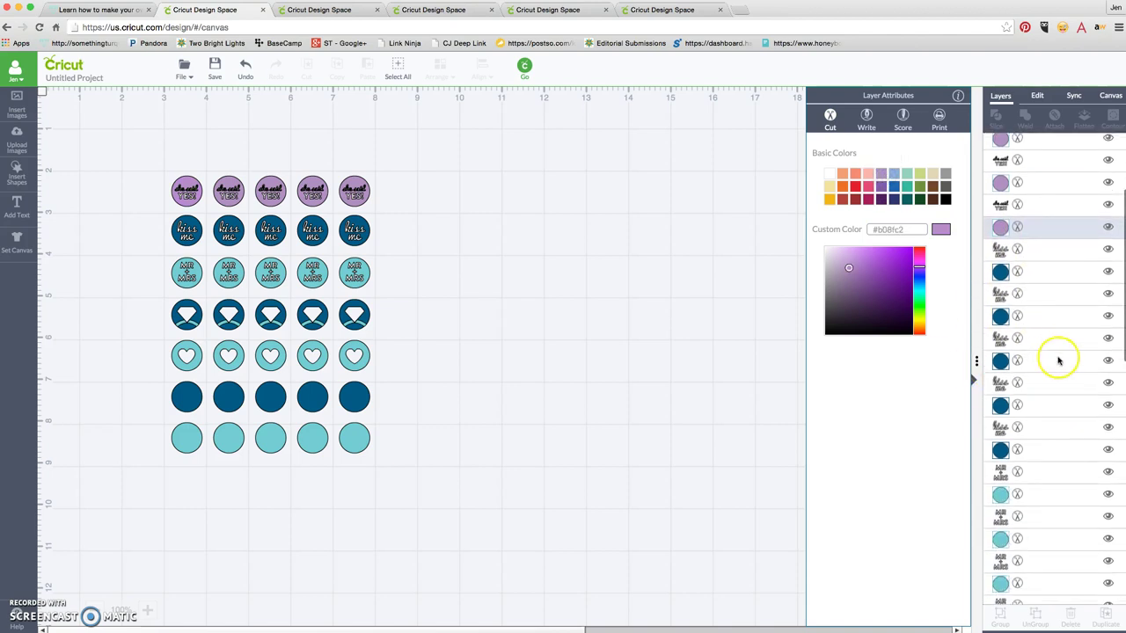
left_click(1001, 273)
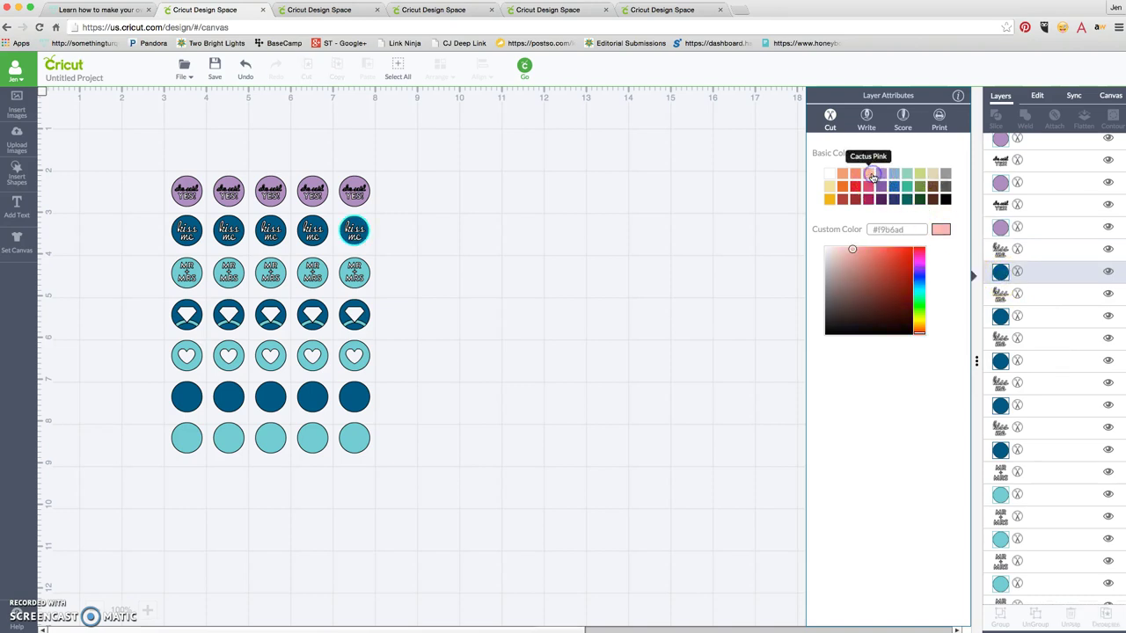
left_click(871, 175)
left_click(999, 316)
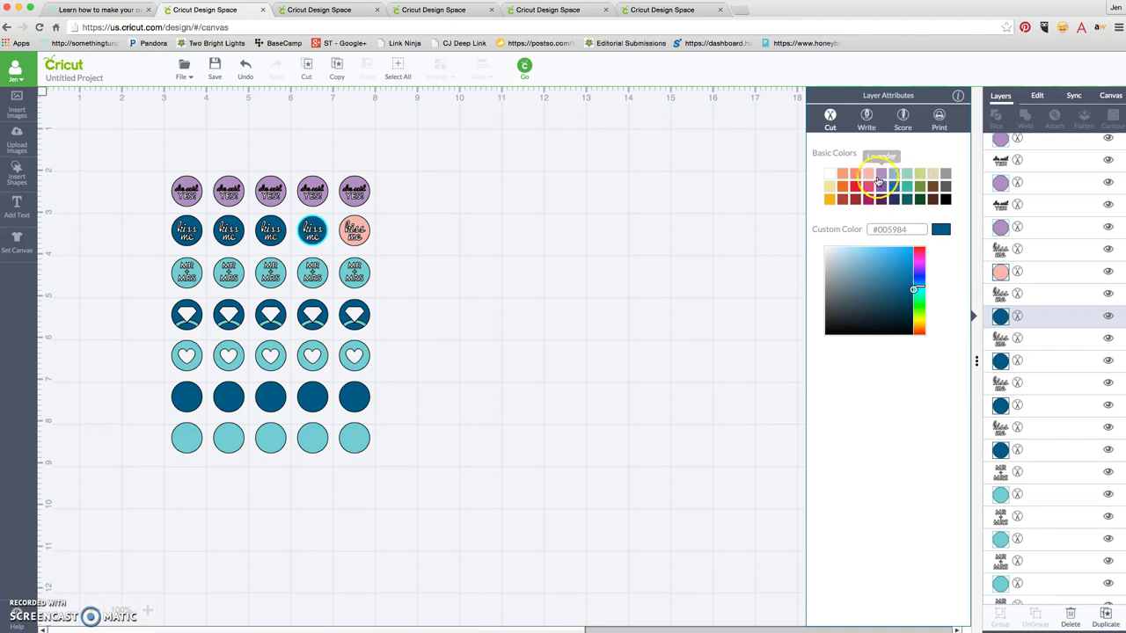
left_click(868, 174)
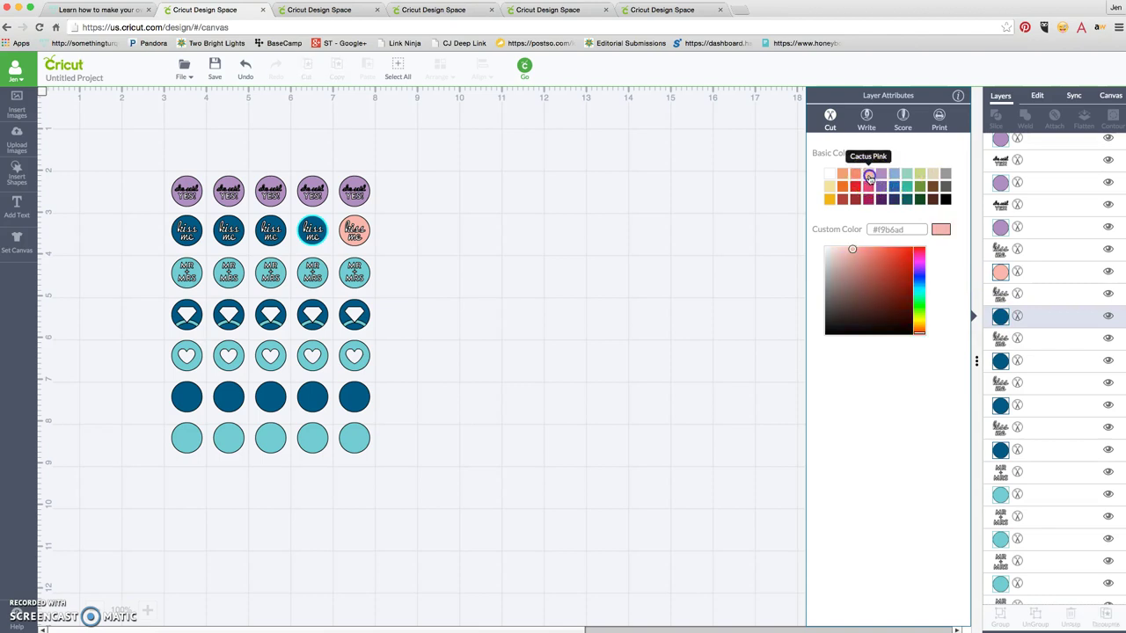
left_click(999, 363)
left_click(869, 175)
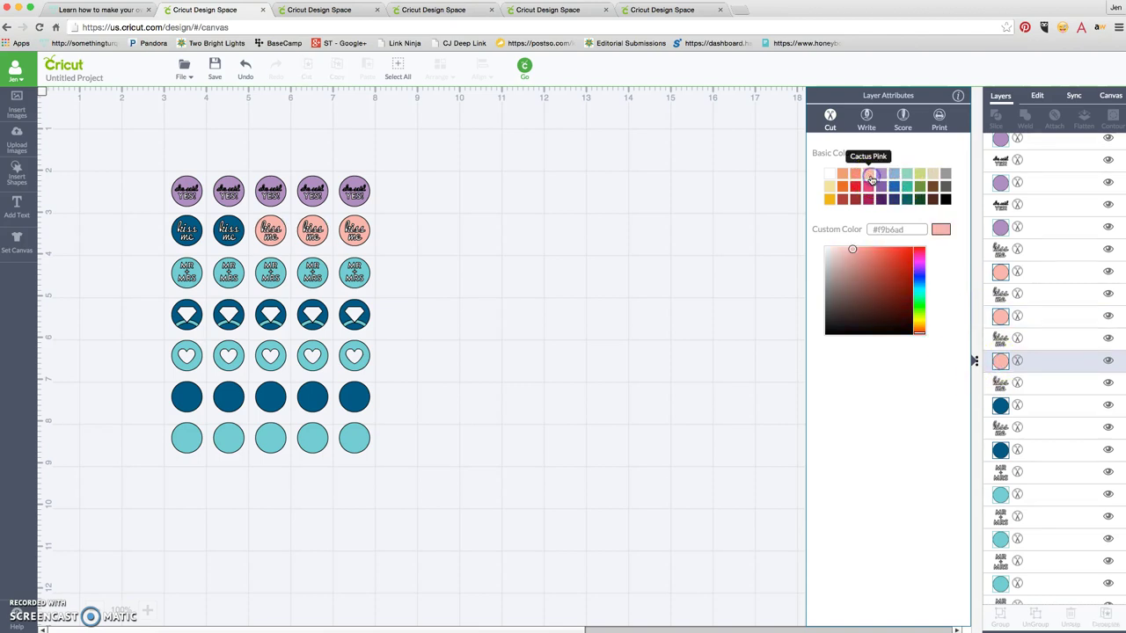
left_click(1002, 404)
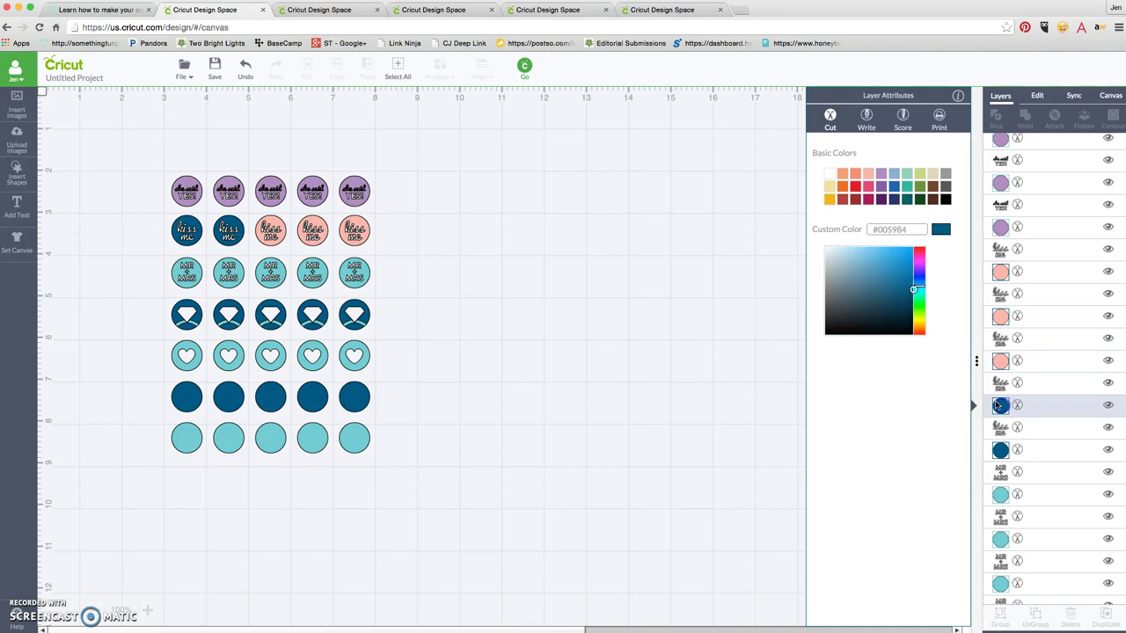
left_click(869, 176)
scroll(1013, 362, "down", 3)
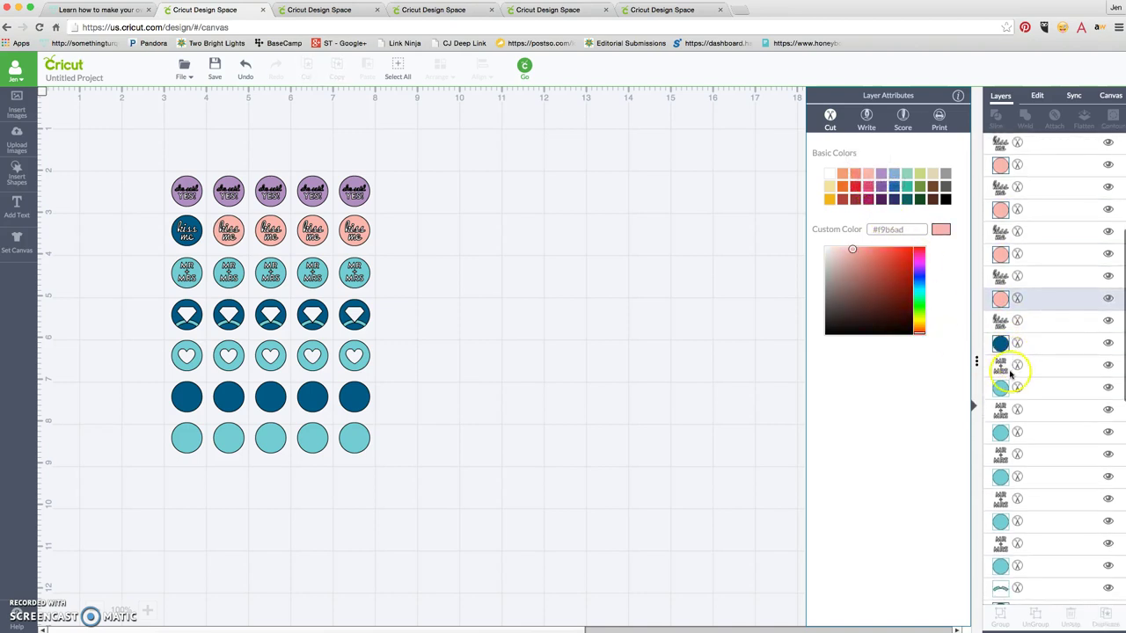
left_click(1001, 343)
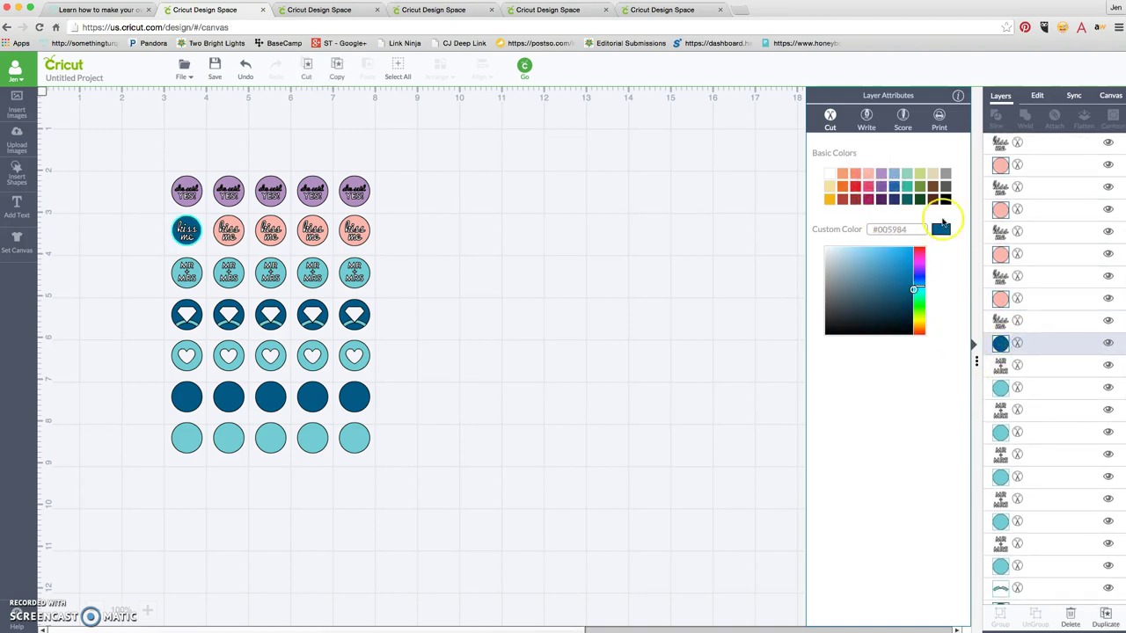
left_click(871, 174)
left_click(368, 365)
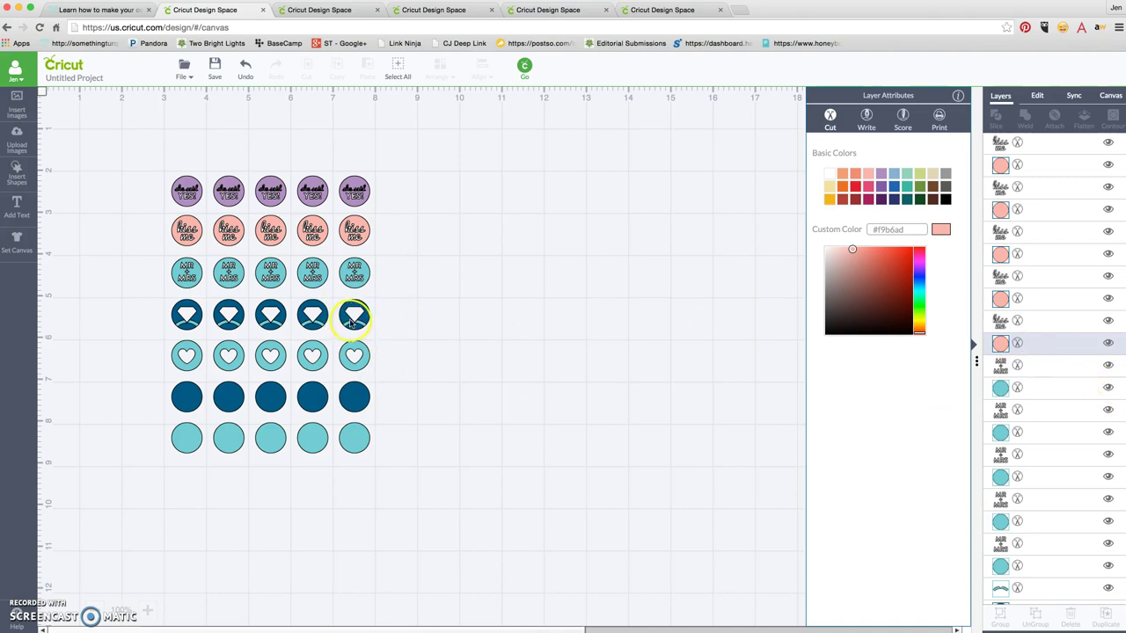
Step: Recolour the five navy fourth-row lip-sticker circles Cactus Pink, one layer at a time
scroll(1071, 303, "down", 5)
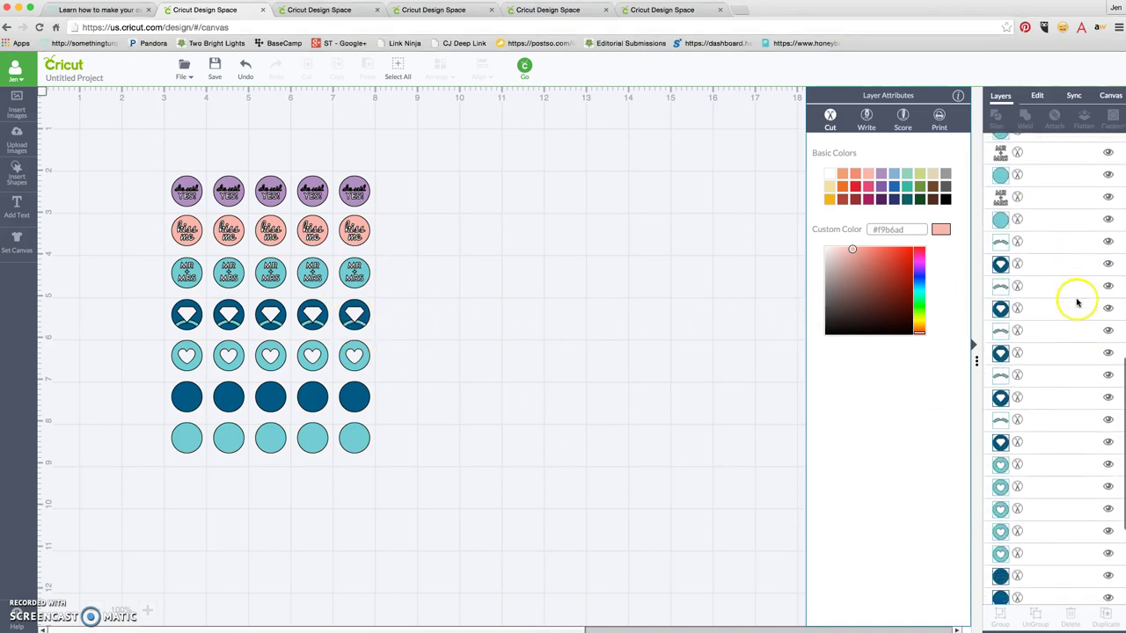
scroll(1064, 278, "up", 1)
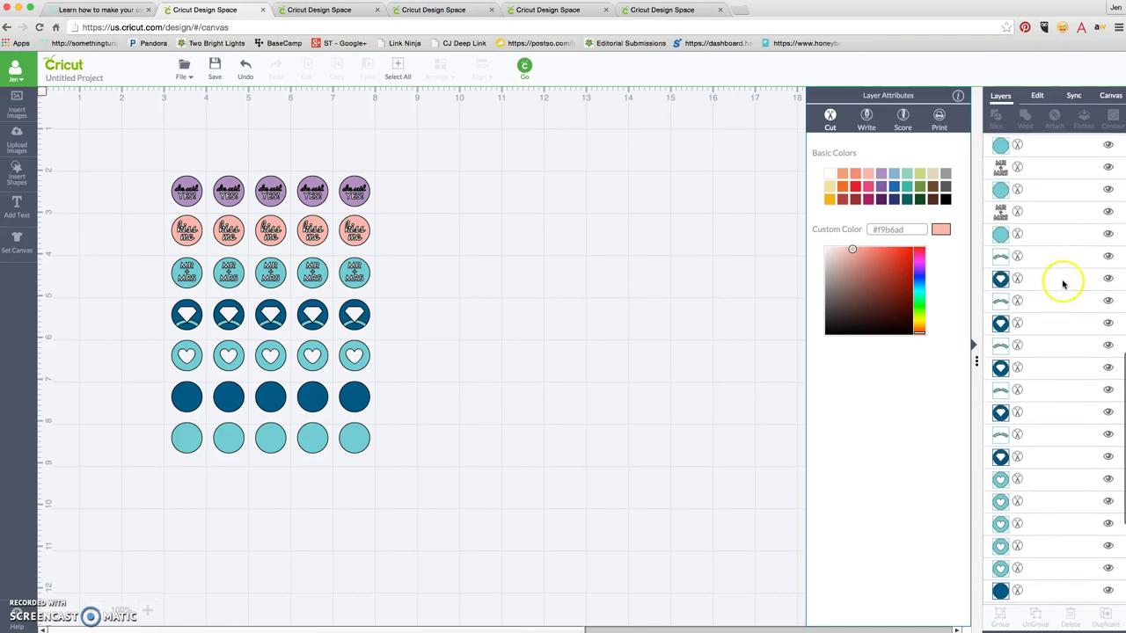
left_click(1003, 257)
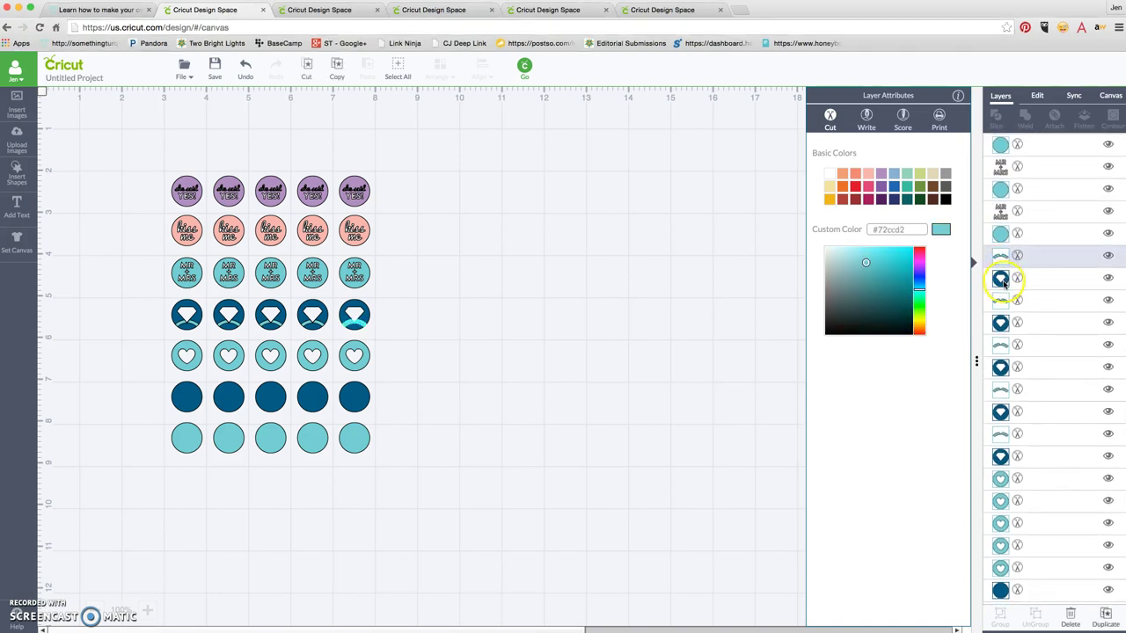
left_click(1003, 280)
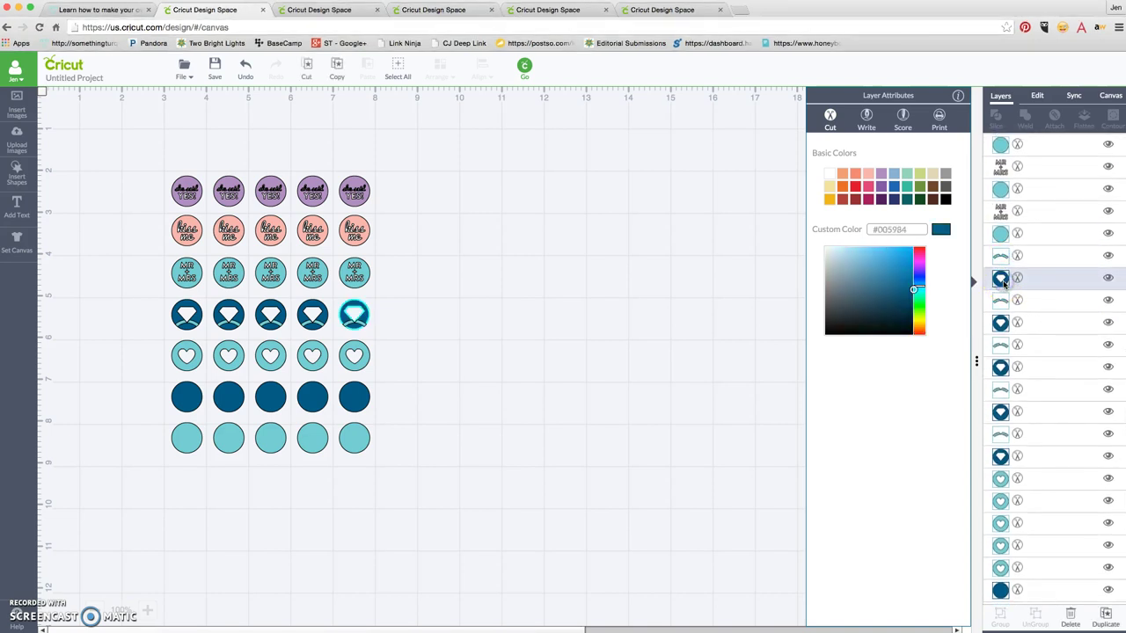
left_click(870, 175)
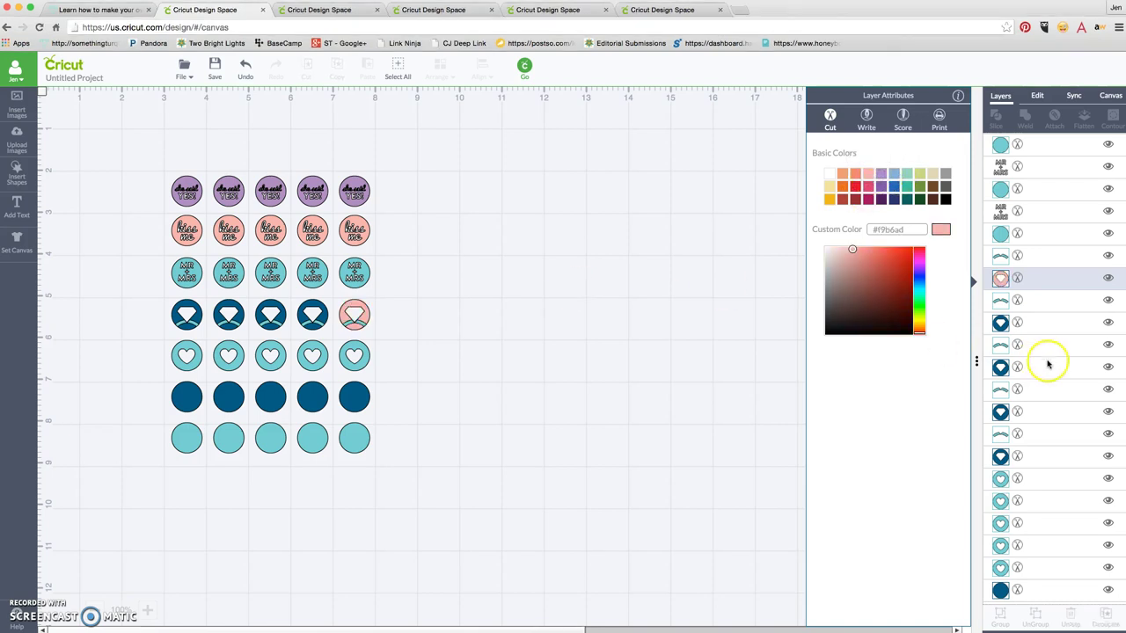
left_click(999, 321)
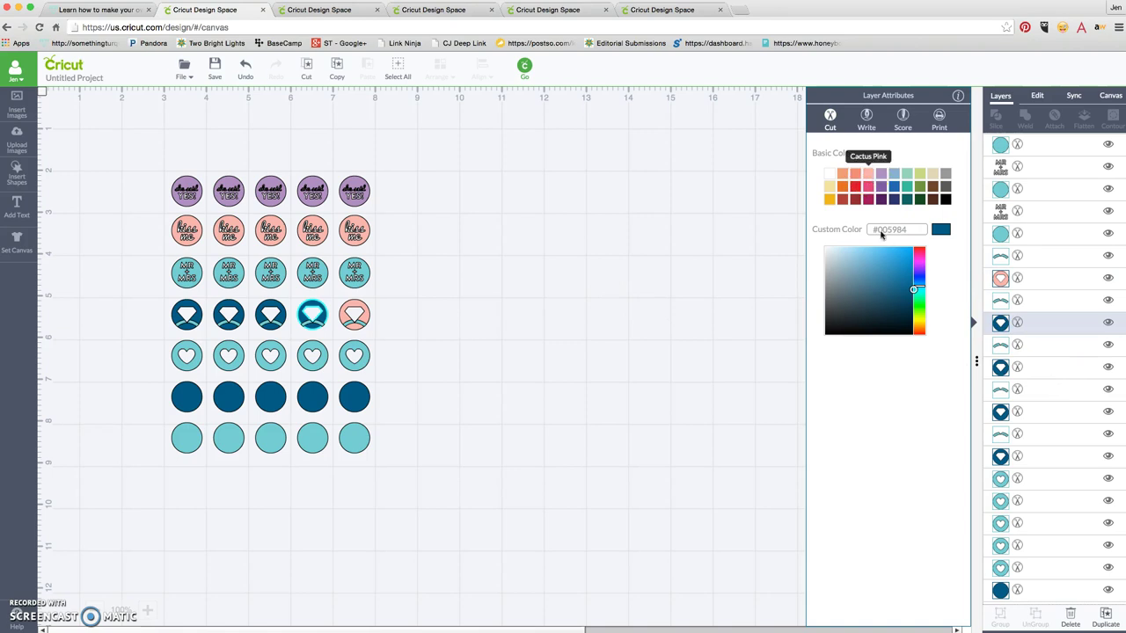
left_click(871, 175)
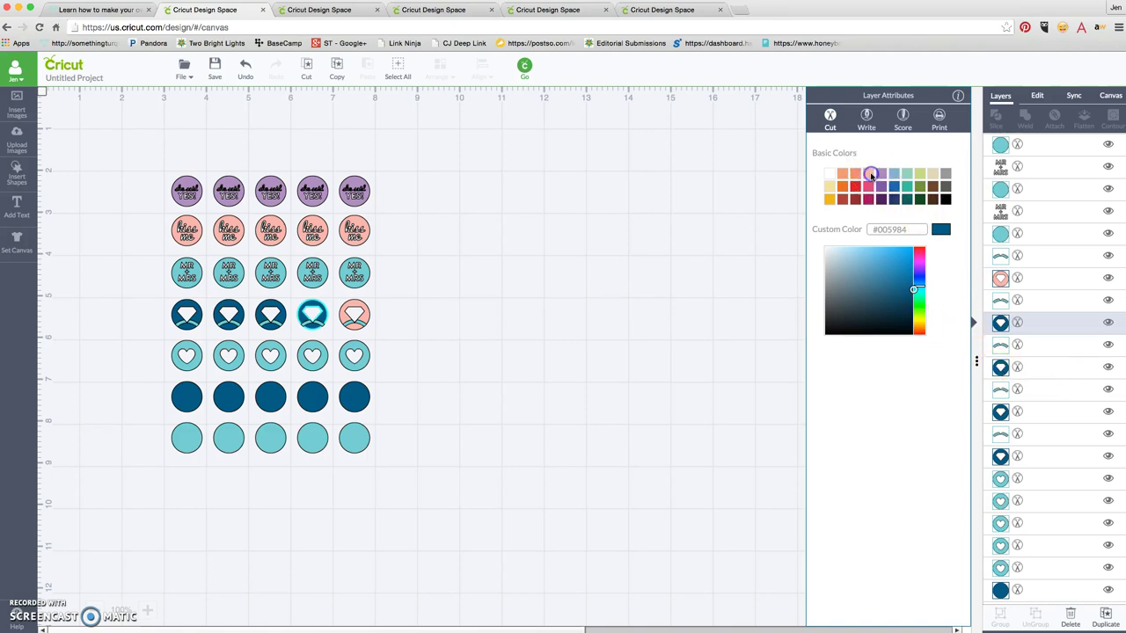
left_click(871, 175)
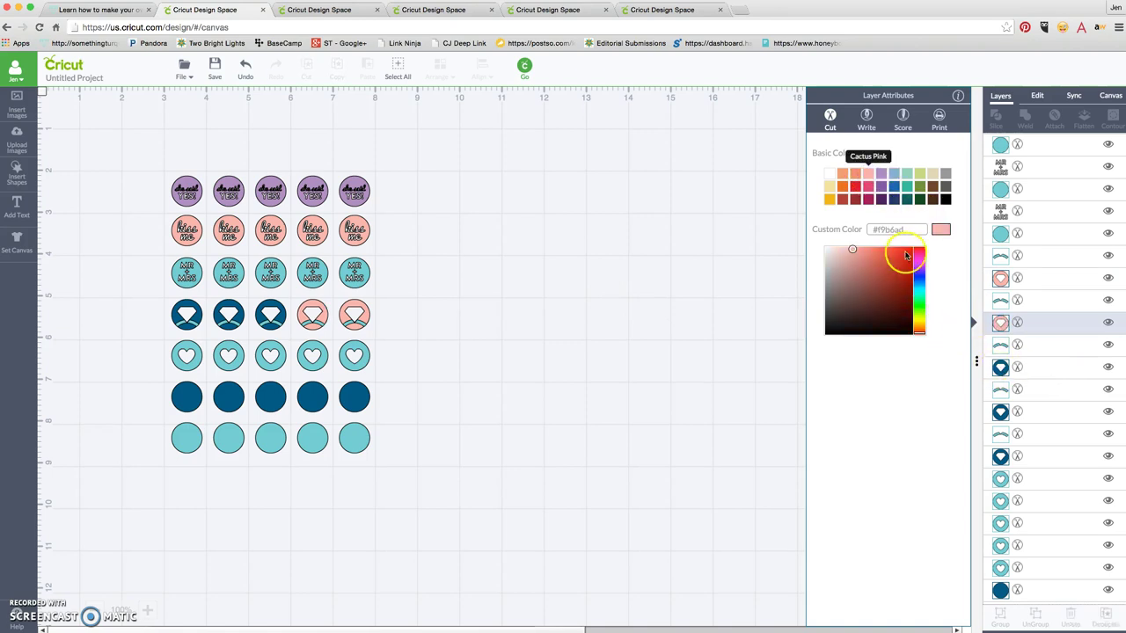
left_click(1000, 369)
left_click(867, 177)
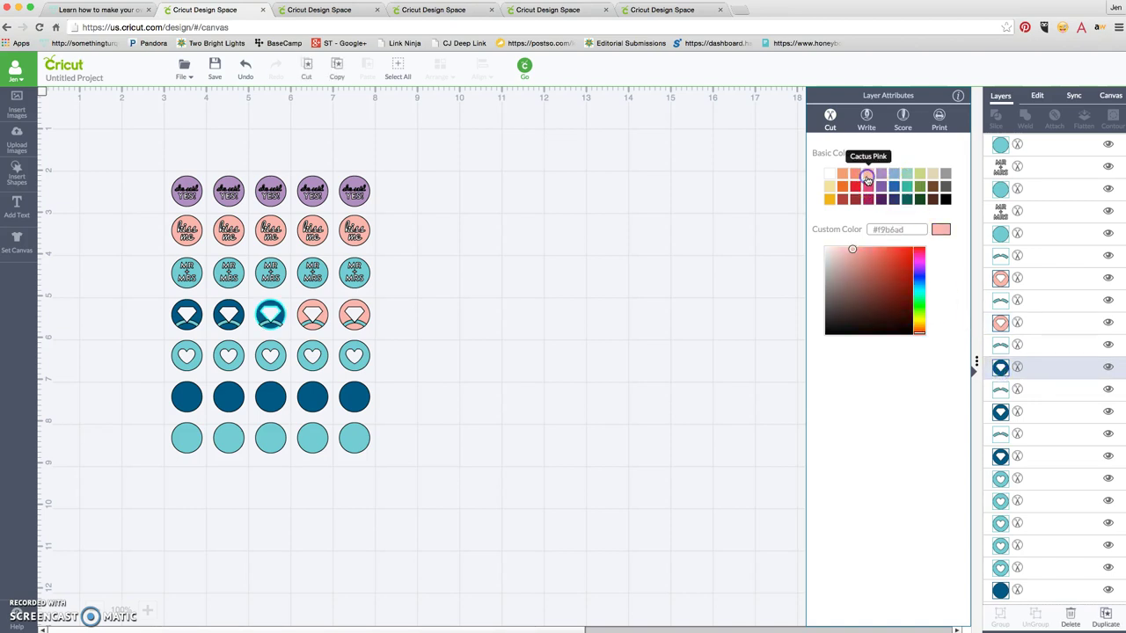
left_click(1000, 411)
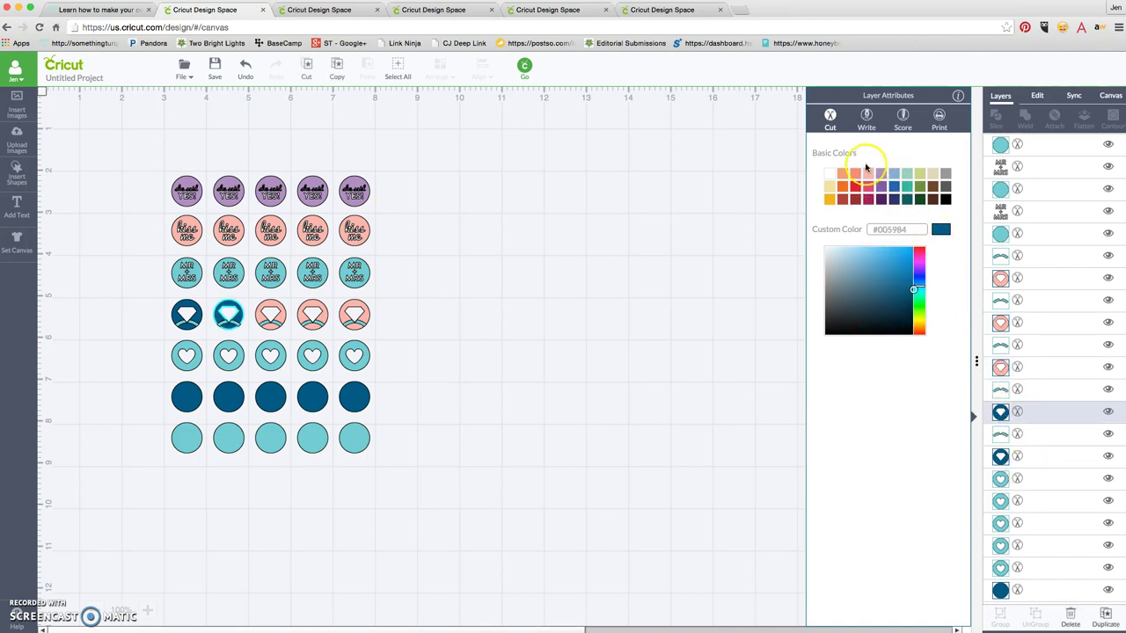
left_click(870, 176)
scroll(1012, 352, "down", 3)
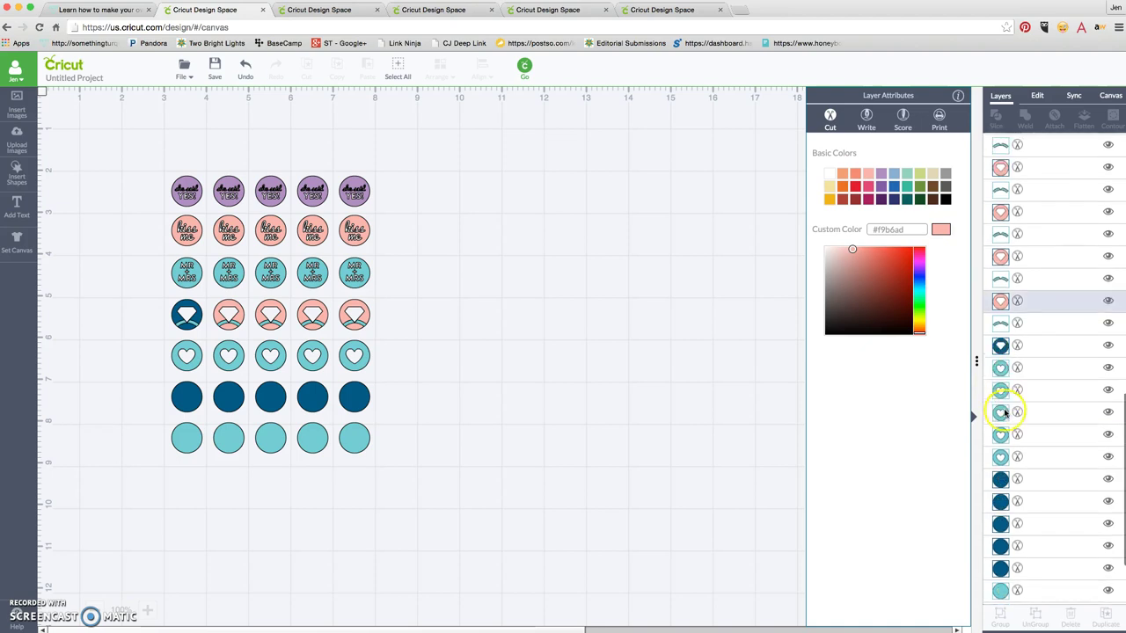
left_click(1000, 300)
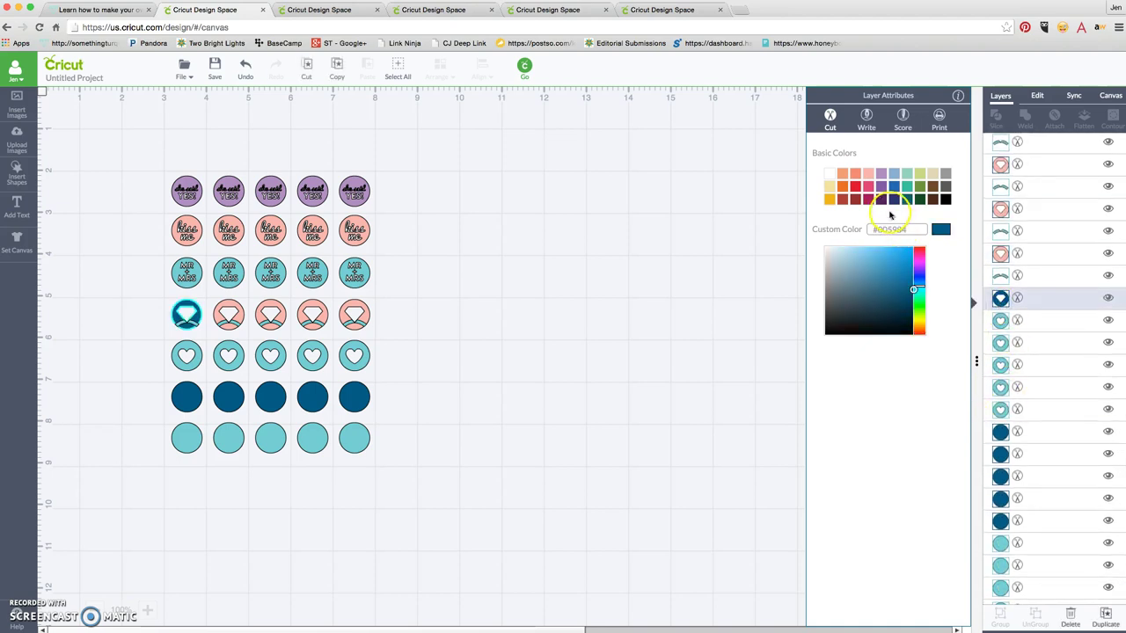
left_click(870, 178)
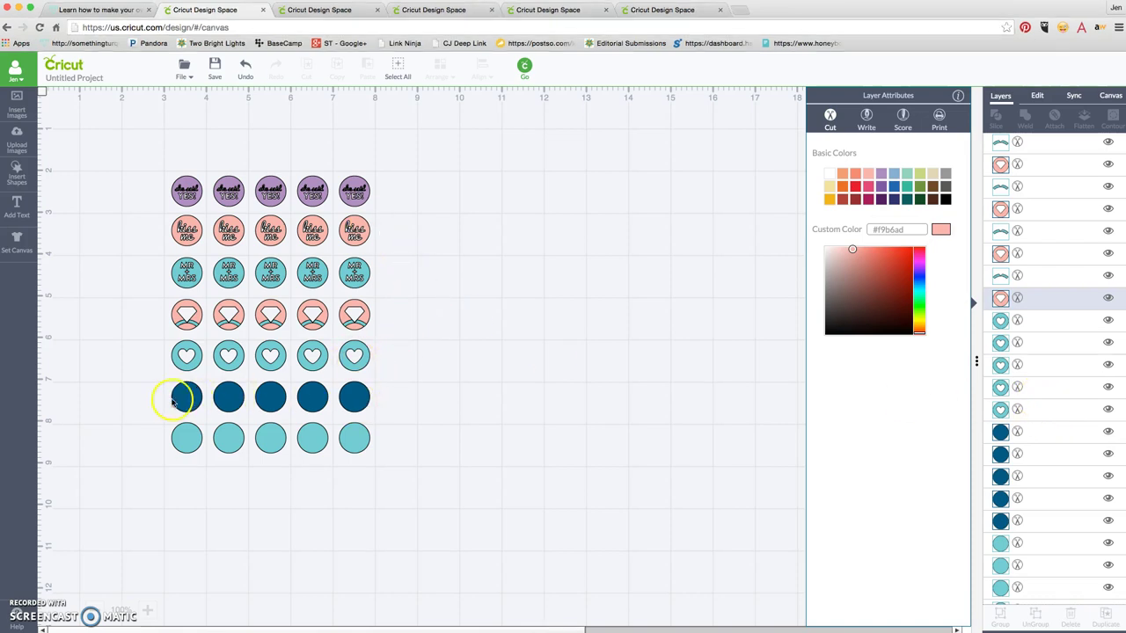
Step: Colour each of the five navy sixth-row circles Lavender, then deselect
scroll(1006, 343, "down", 2)
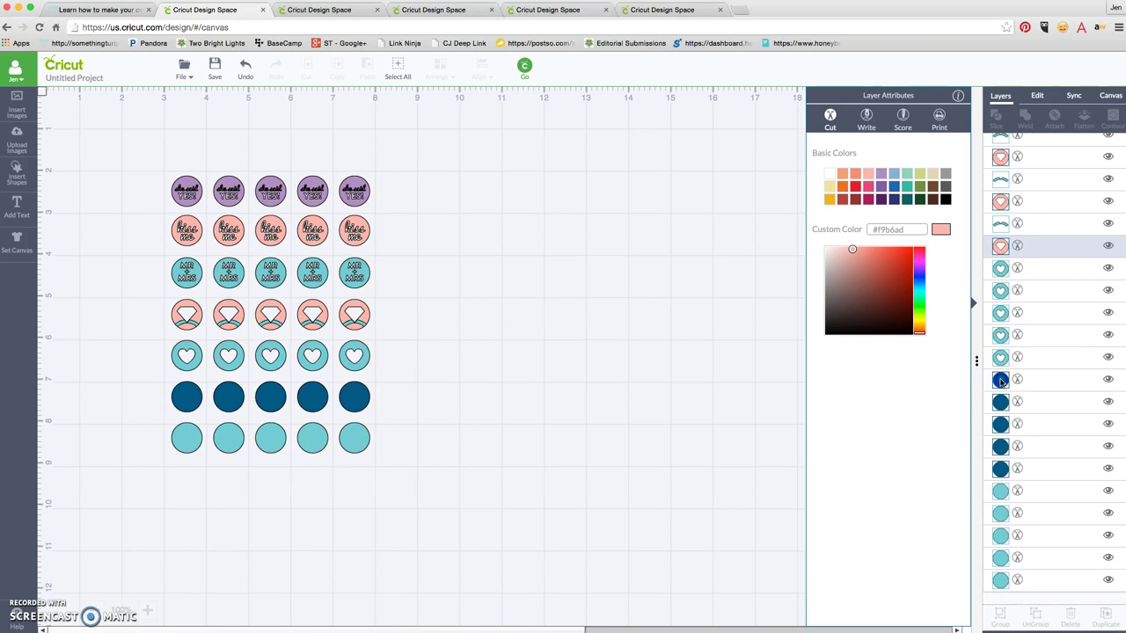
left_click(1003, 379)
left_click(882, 175)
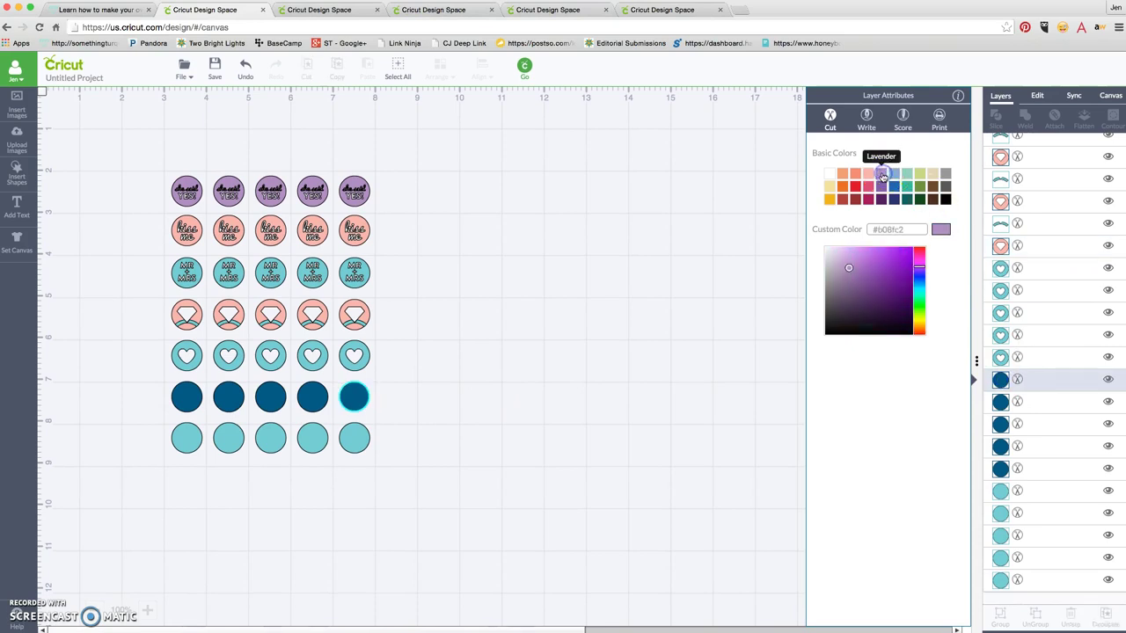
left_click(1015, 403)
left_click(883, 176)
left_click(884, 176)
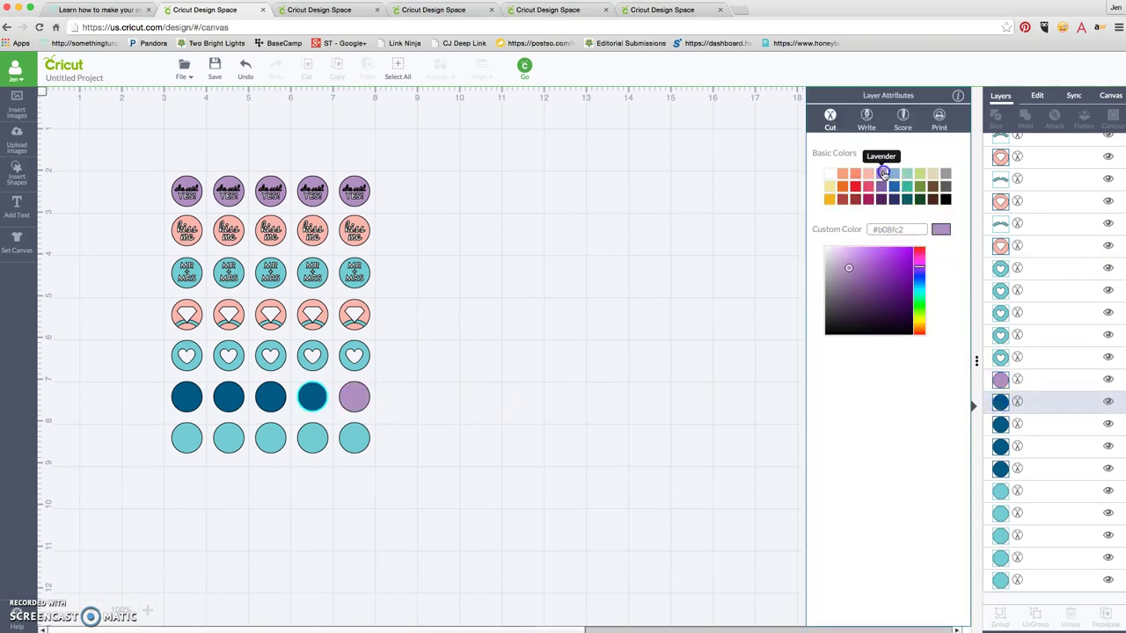
left_click(999, 428)
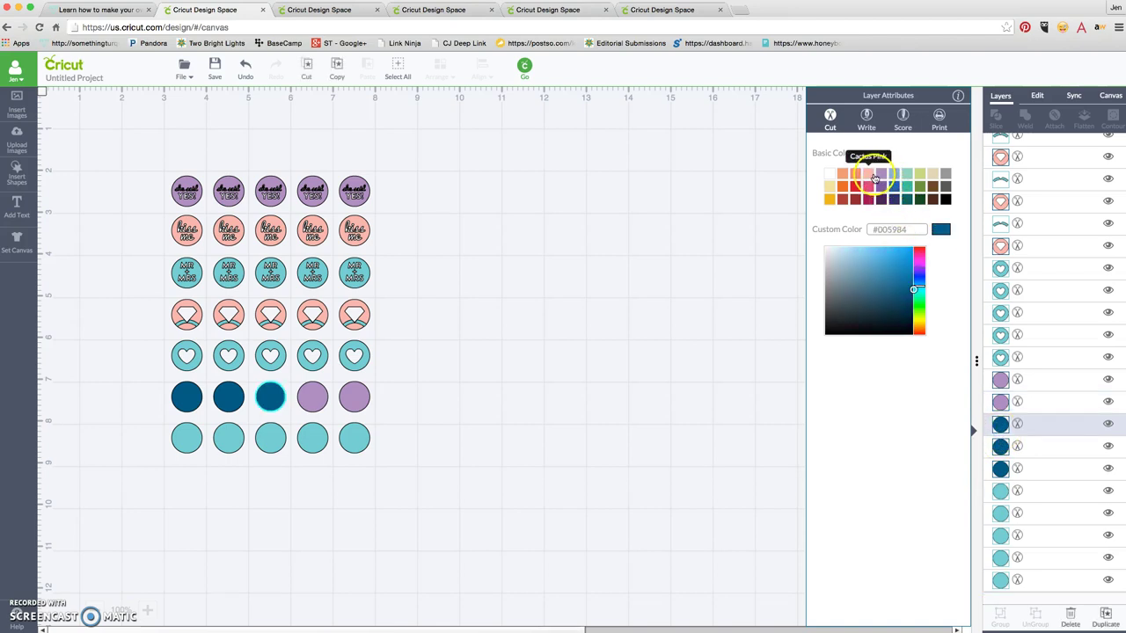
left_click(881, 174)
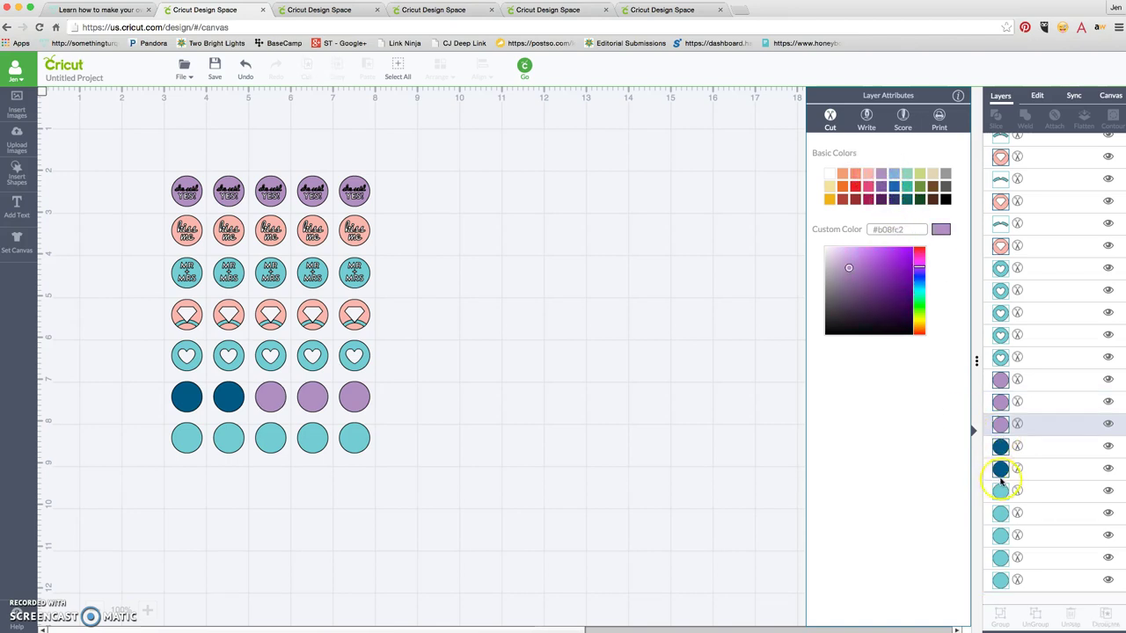
left_click(1000, 447)
left_click(887, 173)
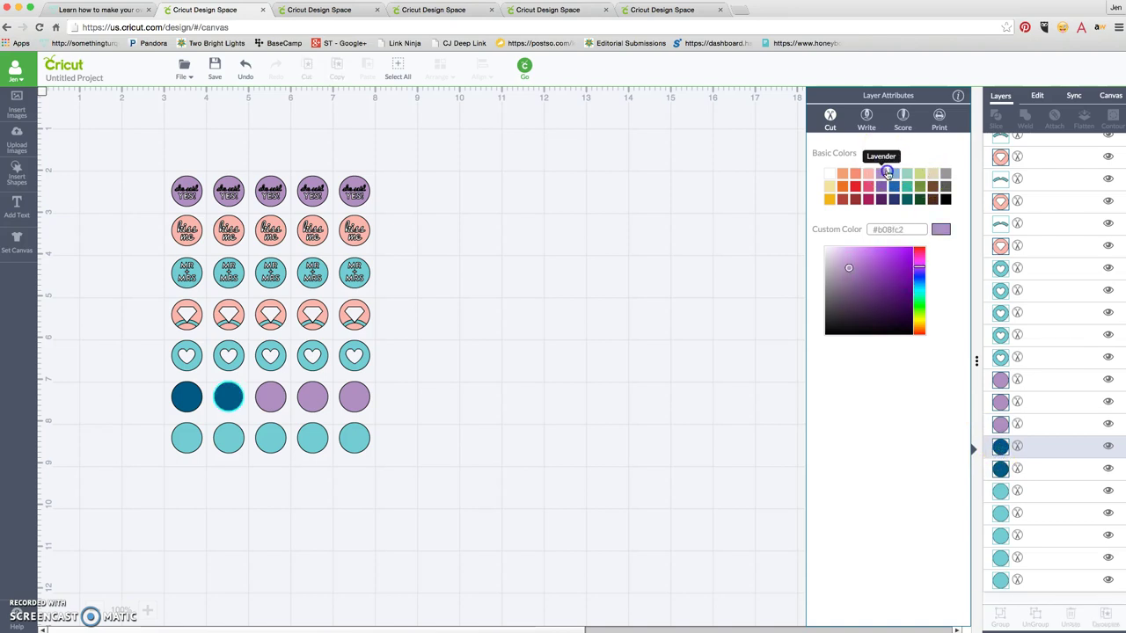
left_click(1002, 469)
left_click(885, 175)
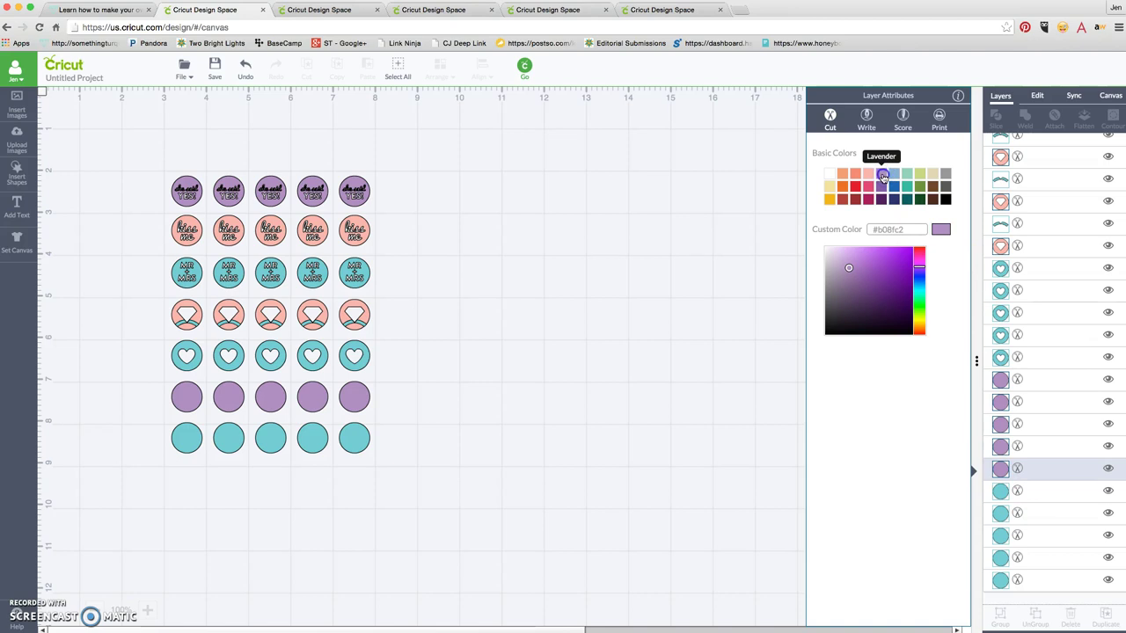
left_click(635, 319)
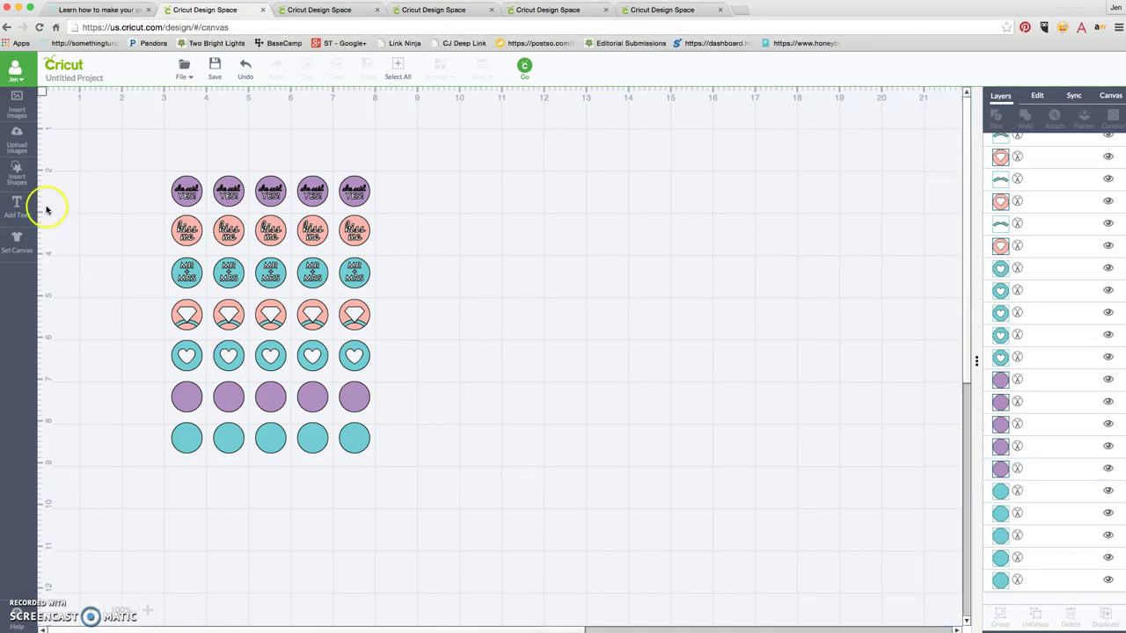
Step: Add an M+J text box and move it to the right of the sticker grid
left_click(17, 208)
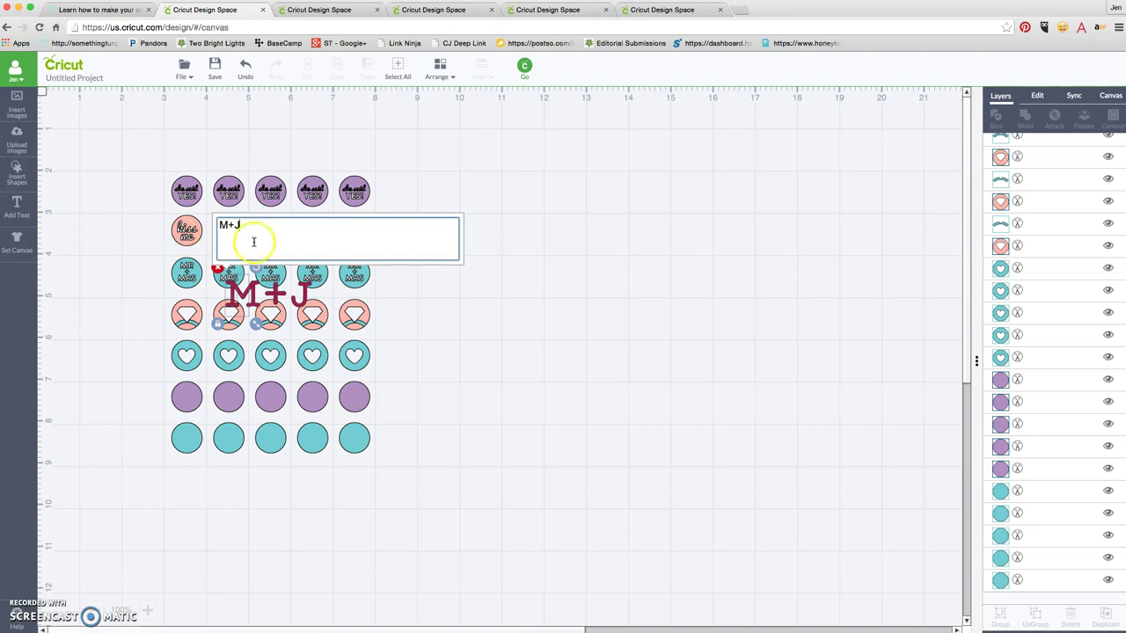
left_click_drag(252, 231, 215, 223)
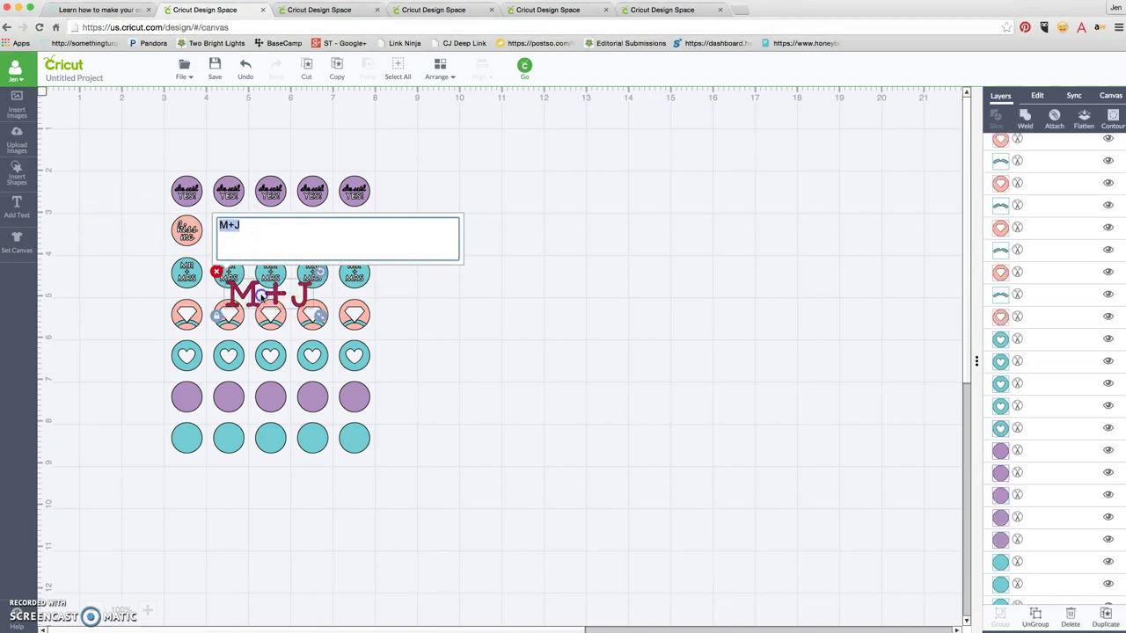
left_click_drag(305, 296, 516, 297)
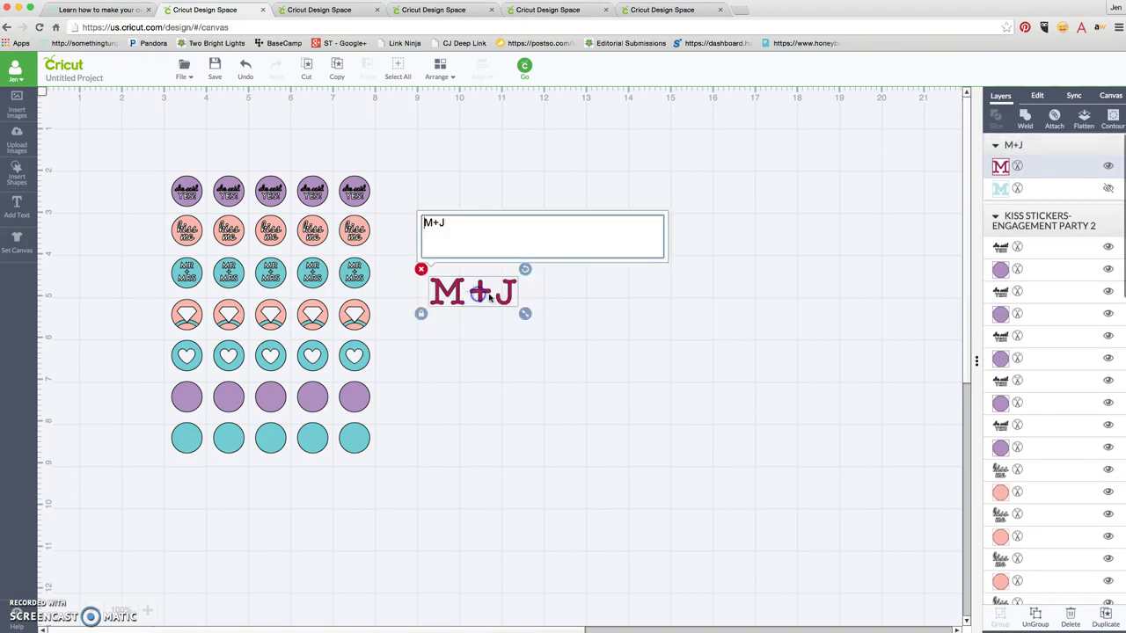
Step: Set the M+J text in the MENSCH font, found by searching 'men'
left_click(1039, 97)
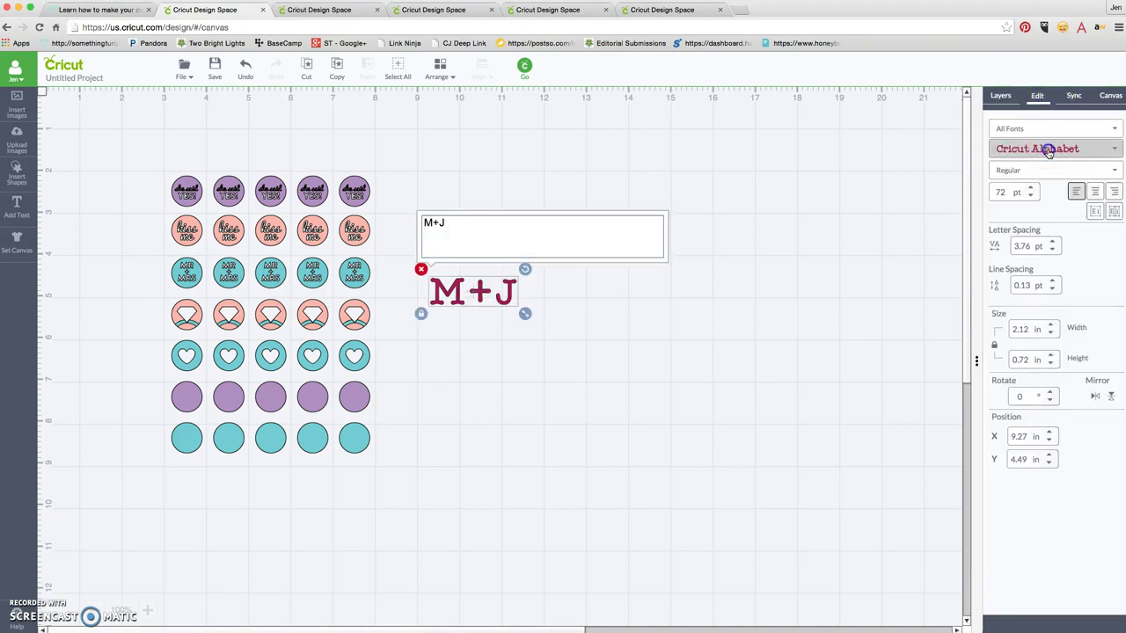
left_click(1092, 151)
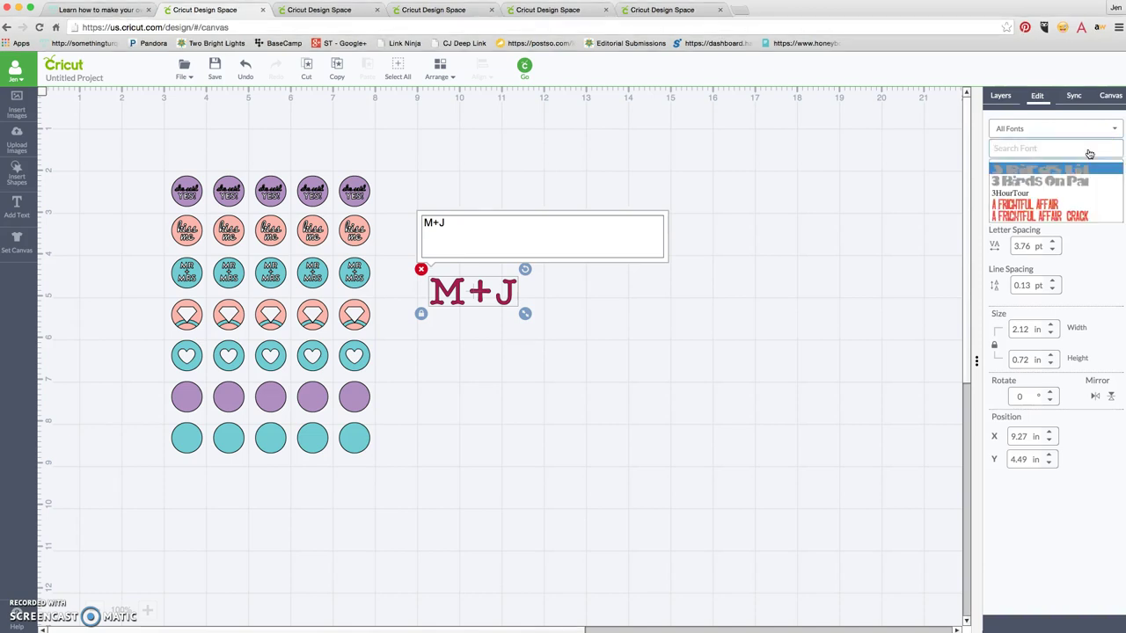
type("men")
key("Down")
key("Down")
key("Down")
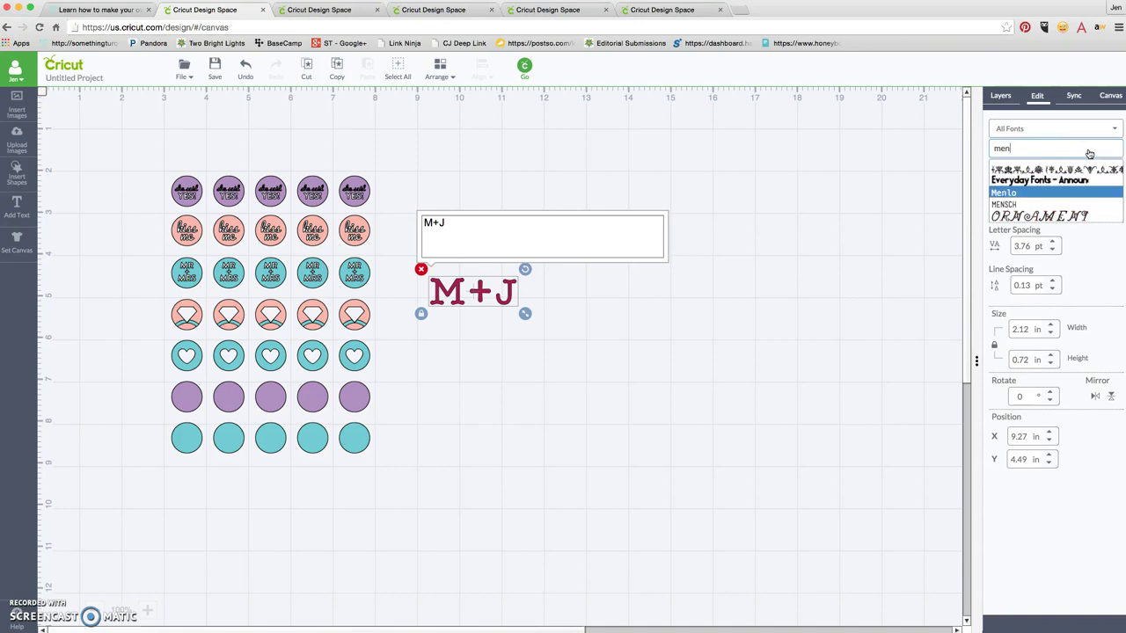
key("Return")
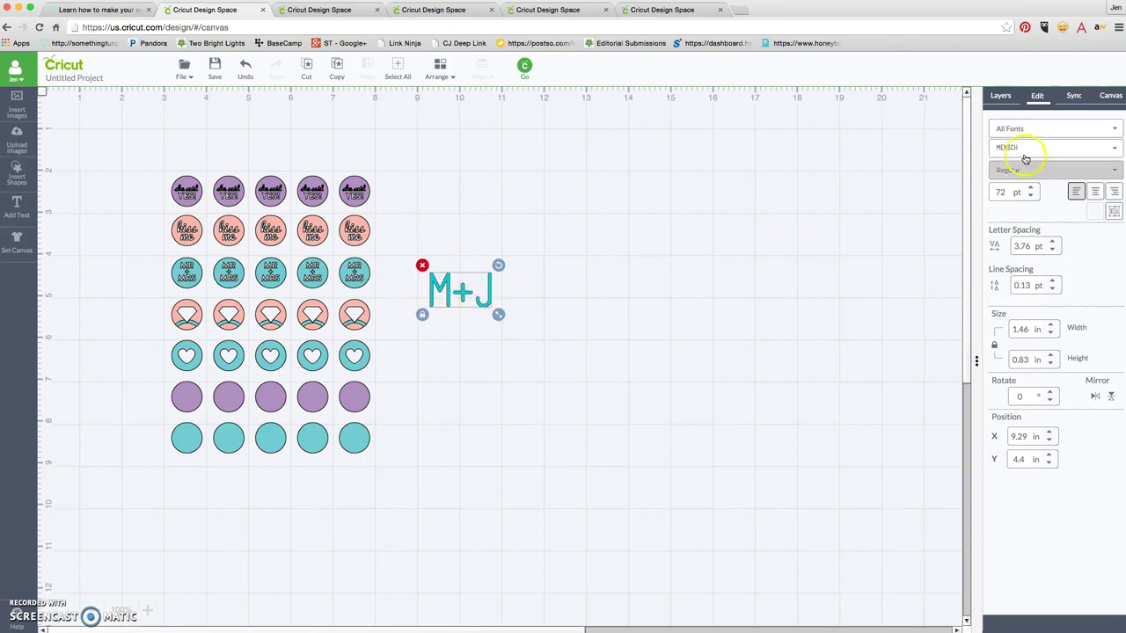
Step: Make the M+J text white, set it to print, and shrink it to sticker size
left_click(1000, 95)
left_click(1000, 165)
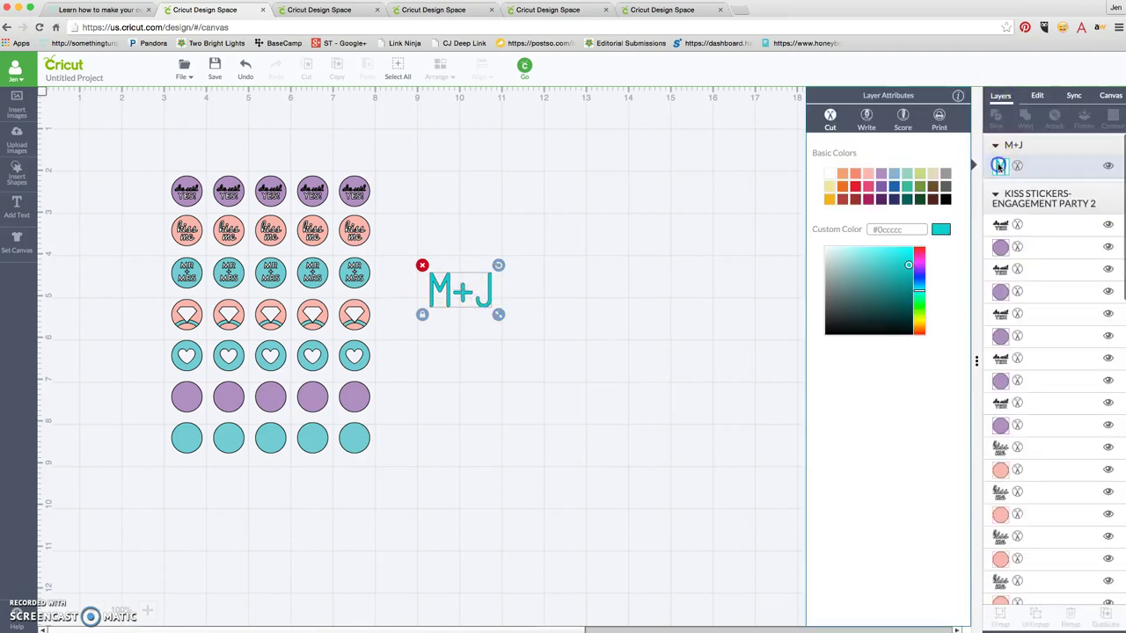
left_click(828, 173)
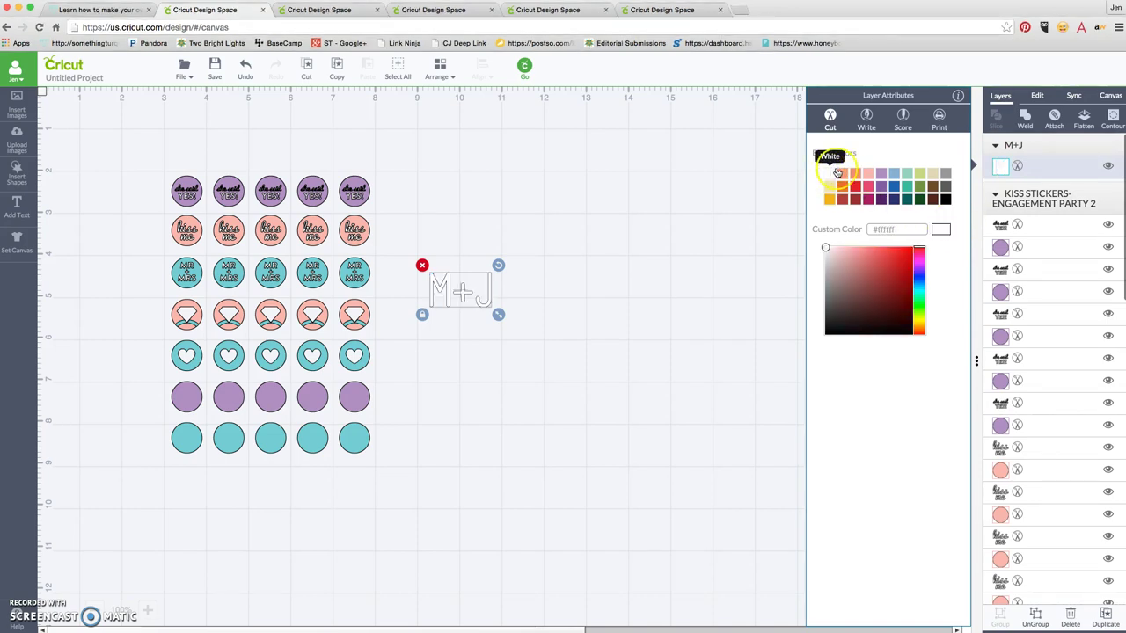
left_click(938, 121)
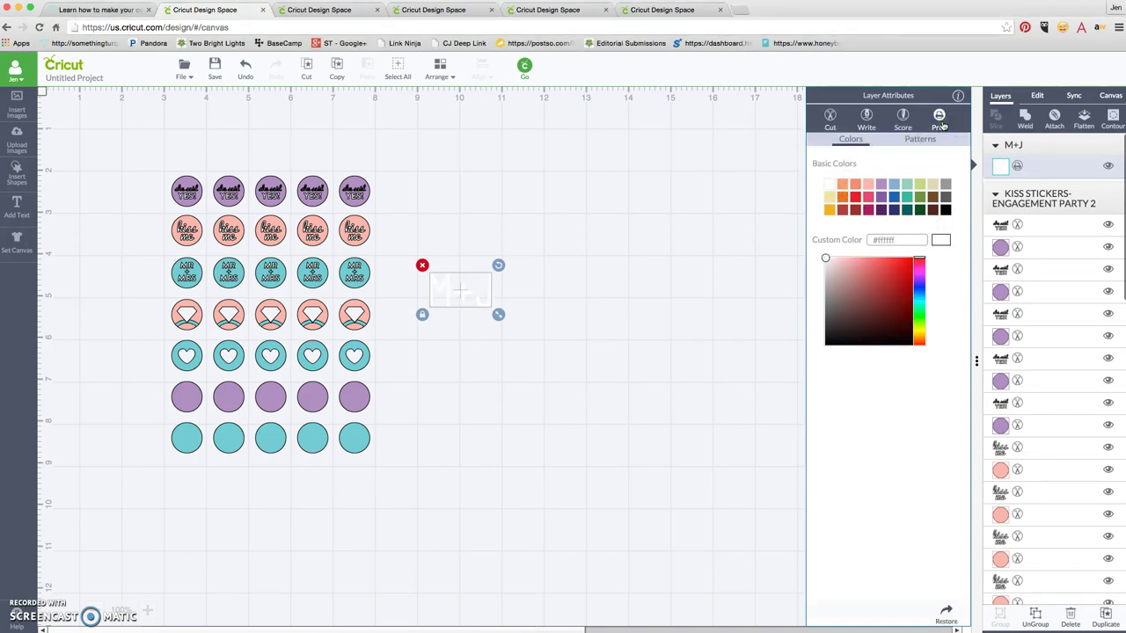
left_click_drag(498, 324, 358, 400)
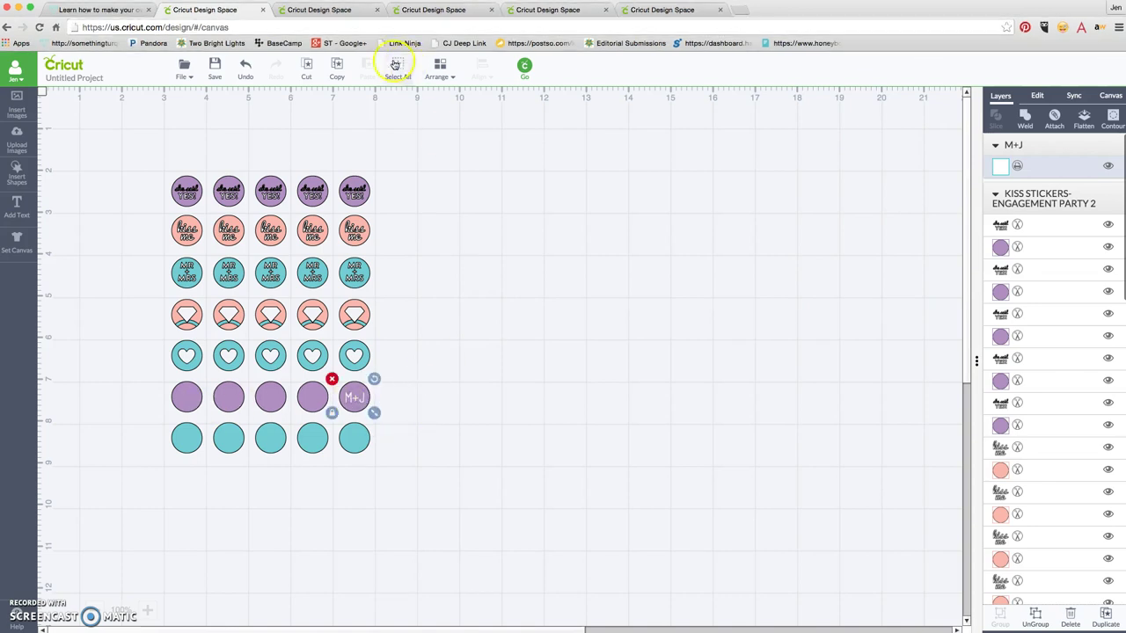
Step: Copy M+J and place a pasted copy on each remaining lavender sixth-row circle
left_click(337, 75)
left_click(367, 74)
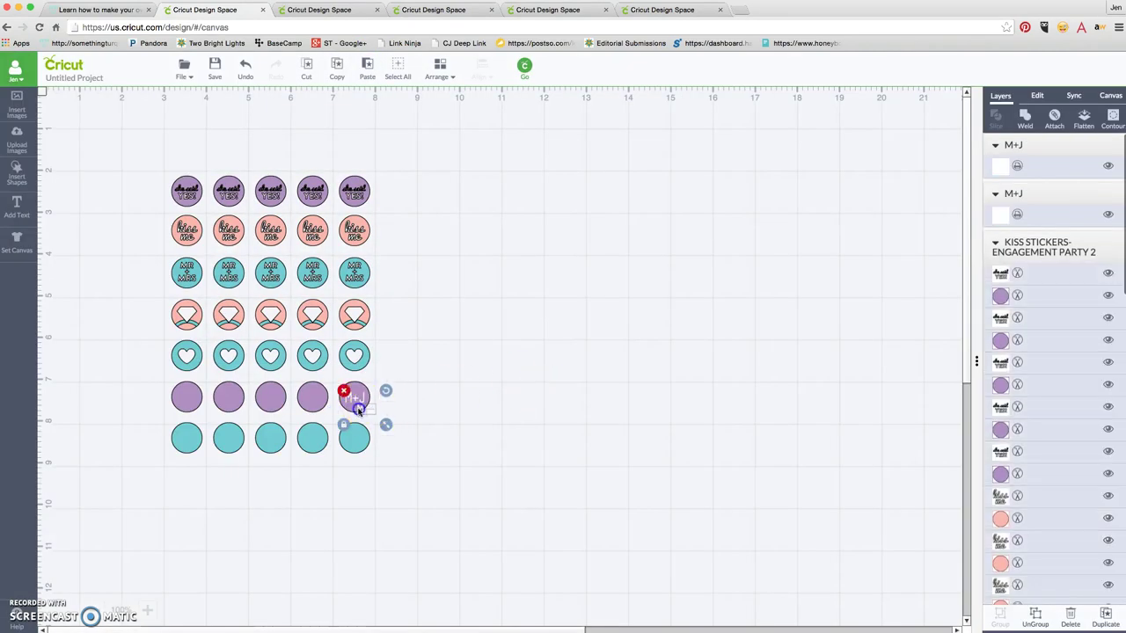
left_click_drag(358, 410, 312, 398)
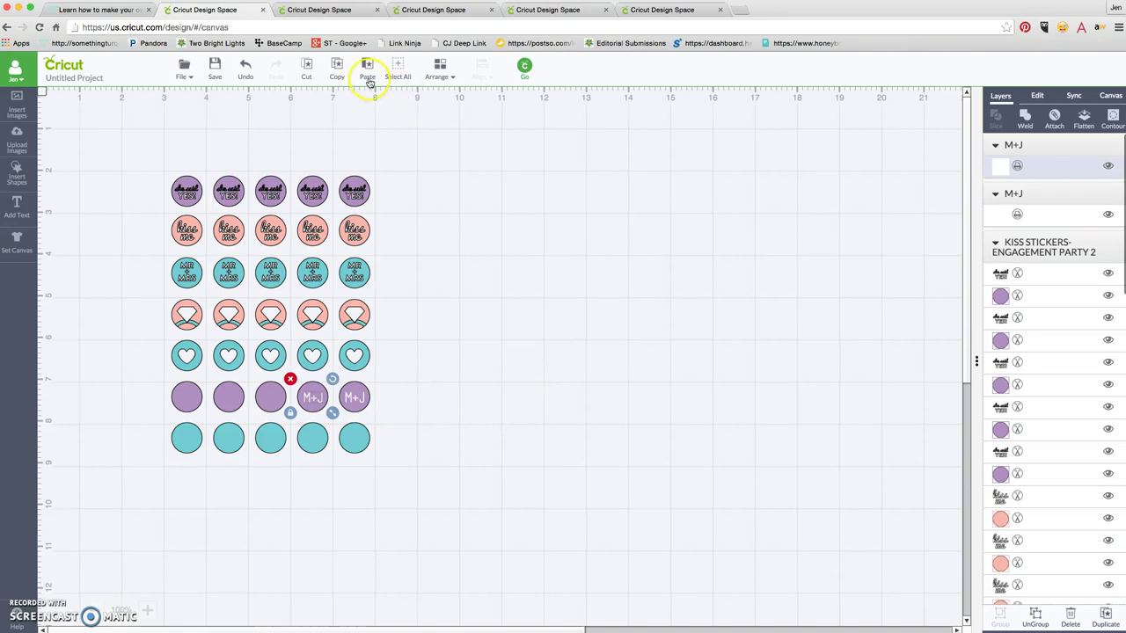
left_click(367, 74)
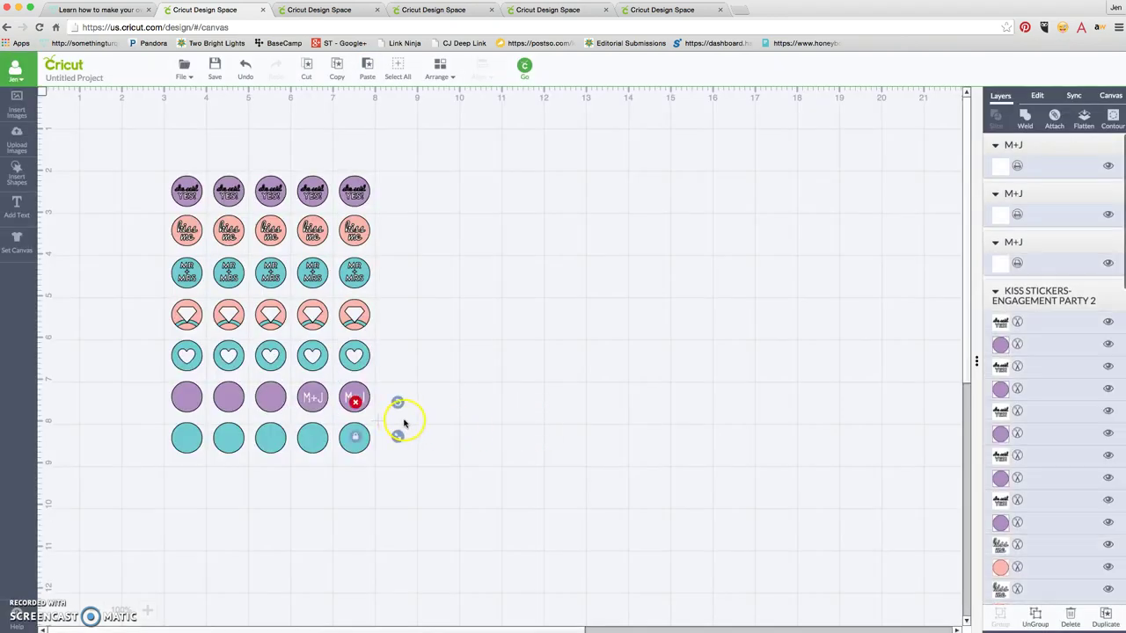
left_click_drag(378, 420, 272, 398)
left_click(362, 73)
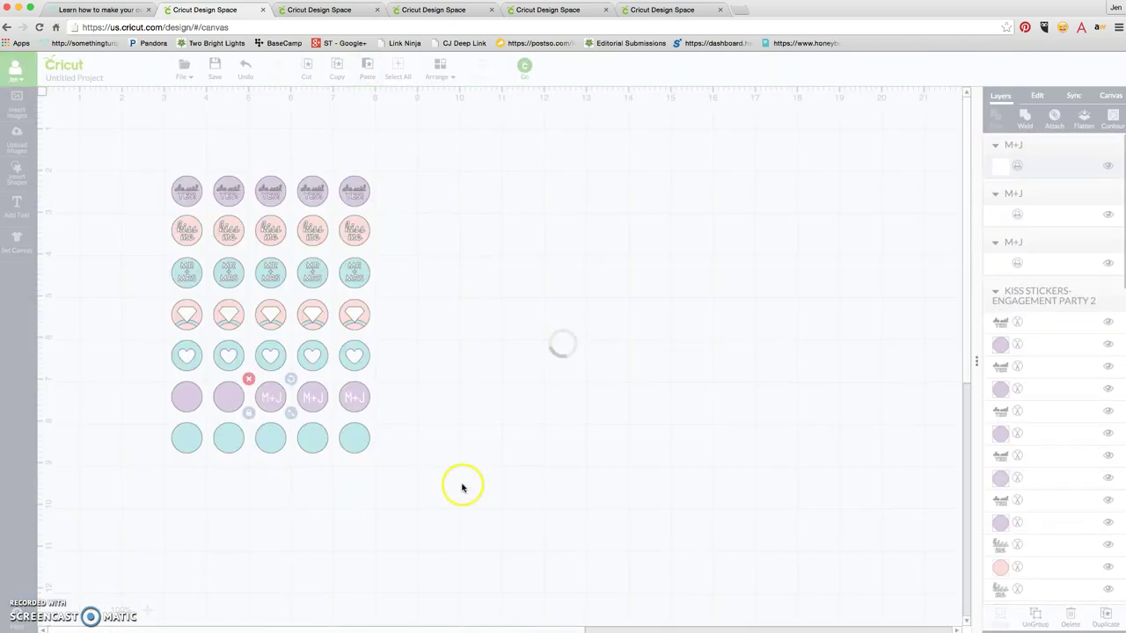
left_click_drag(392, 449, 231, 398)
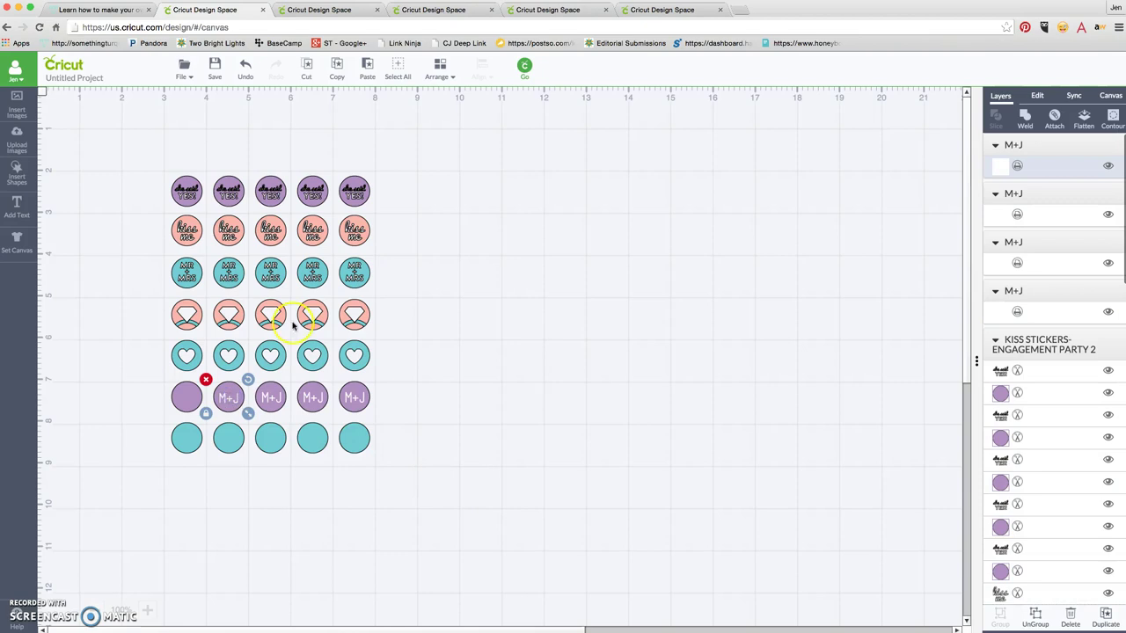
left_click(368, 70)
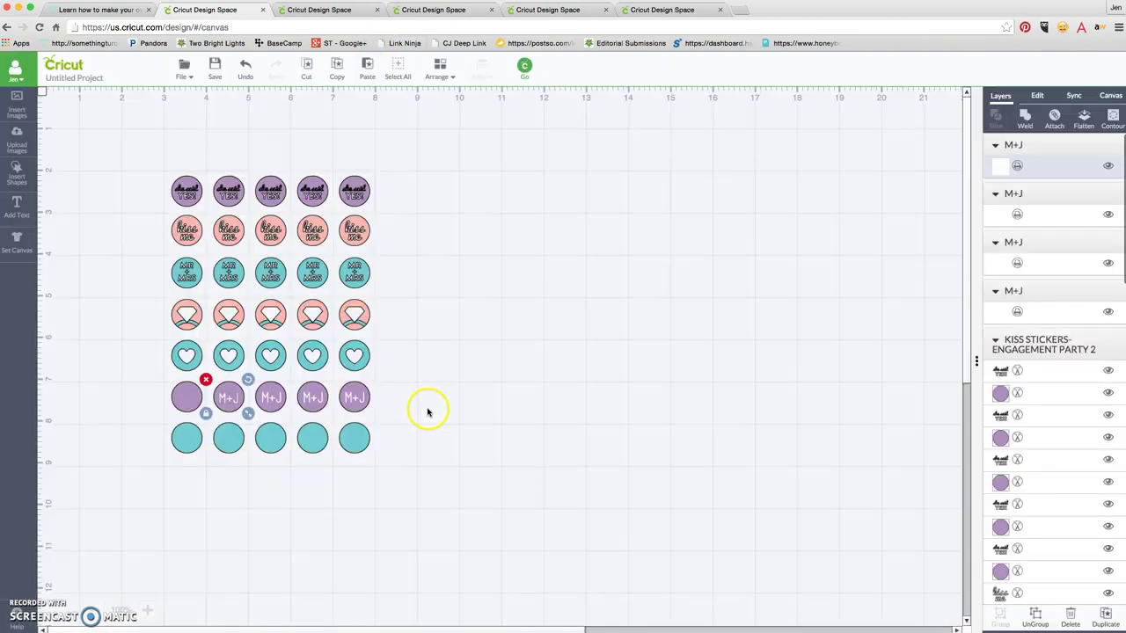
left_click_drag(392, 450, 192, 400)
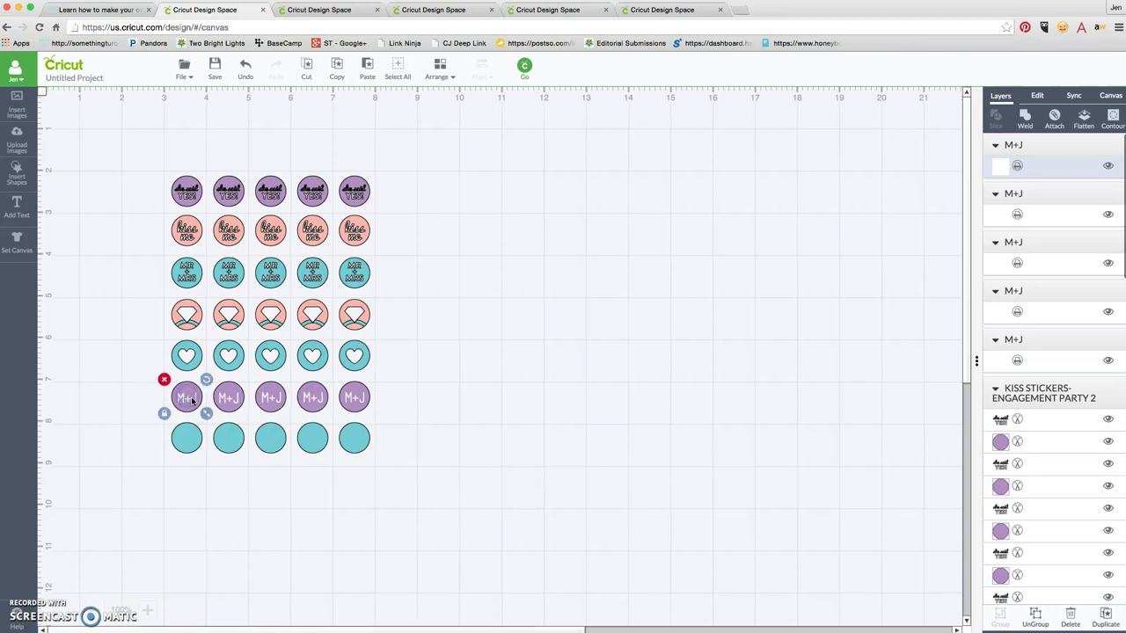
Step: Paste a text copy and retype it as 'Nov 11th' split over two lines
left_click(368, 68)
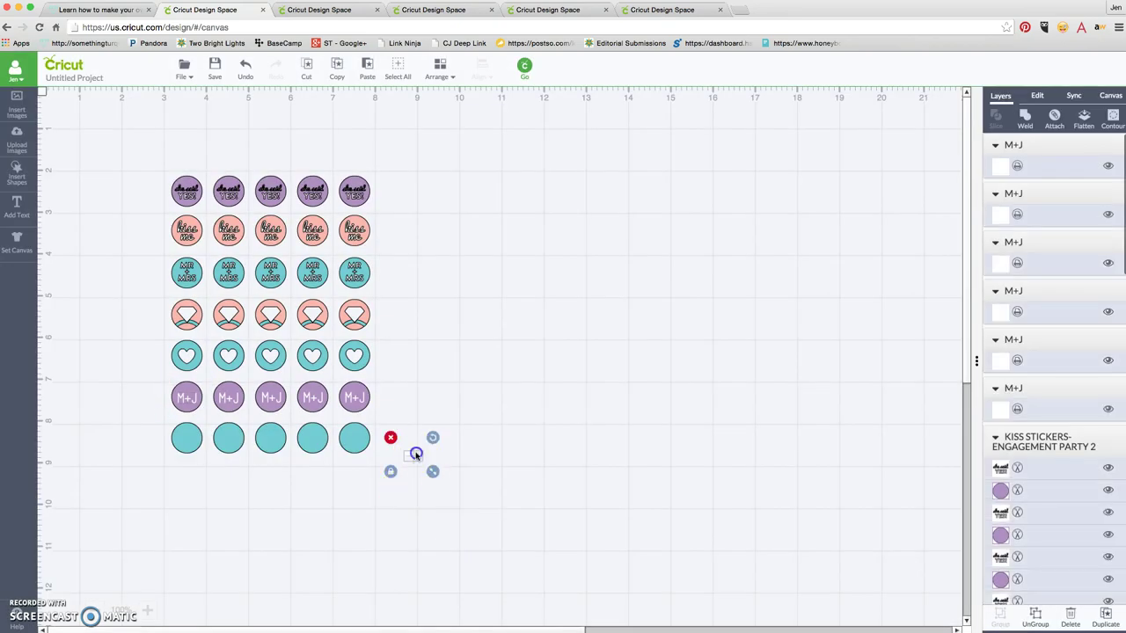
double_click(416, 454)
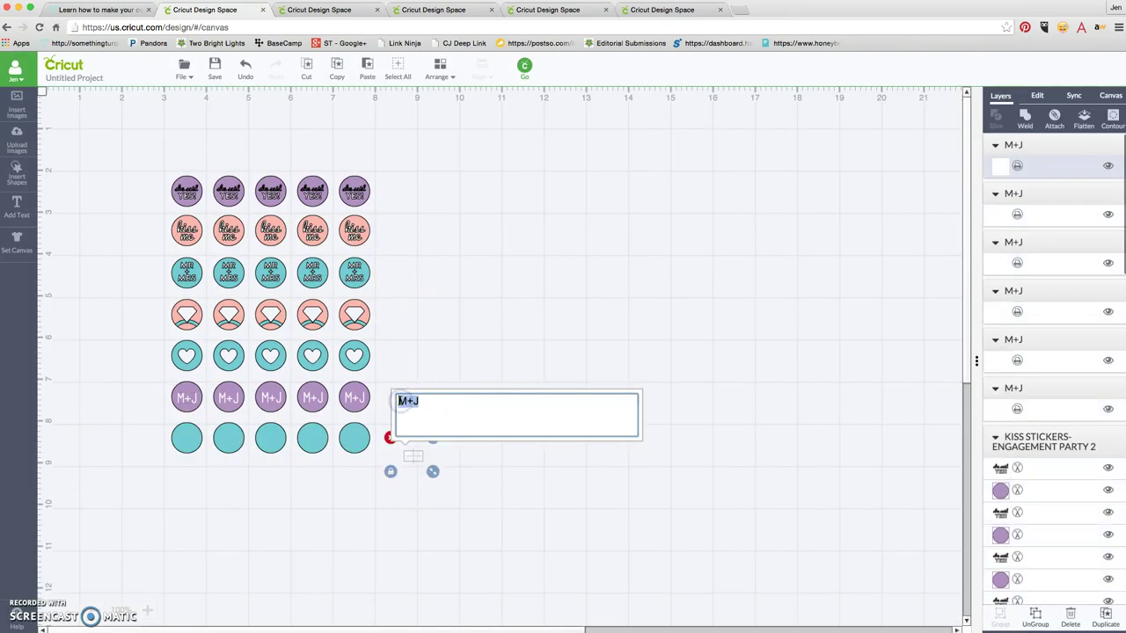
type("Nov")
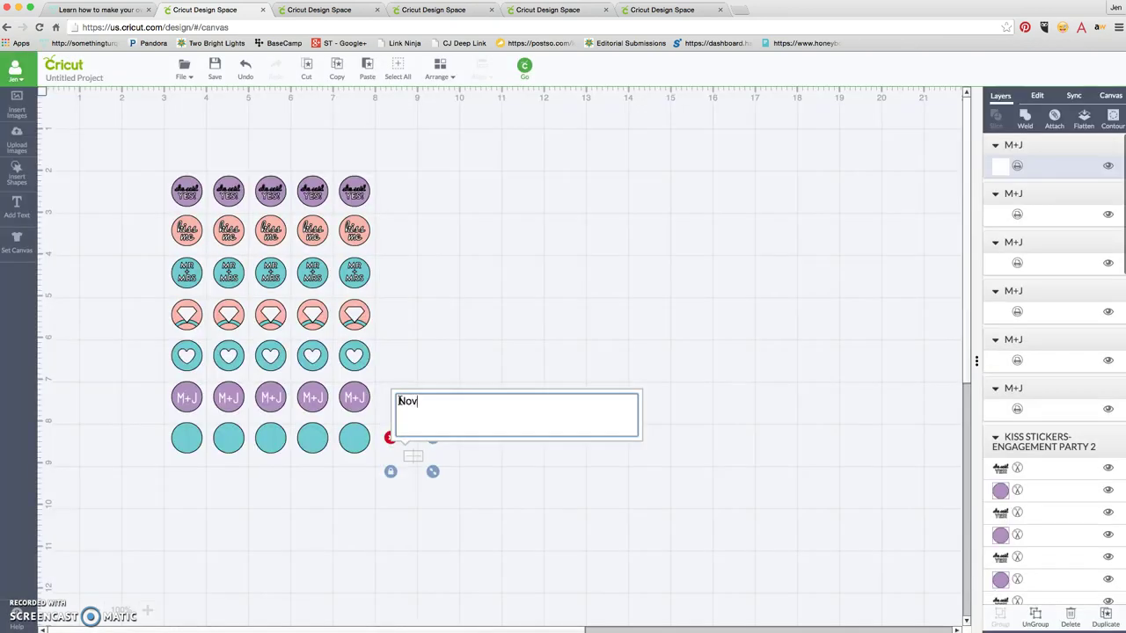
type(" 11th")
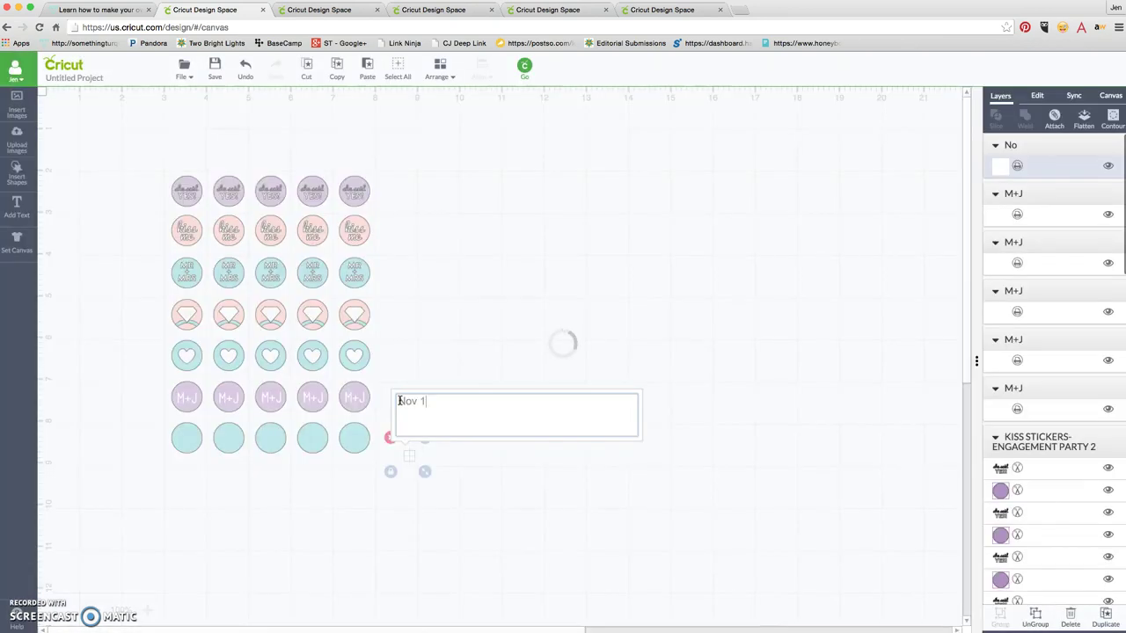
left_click(422, 401)
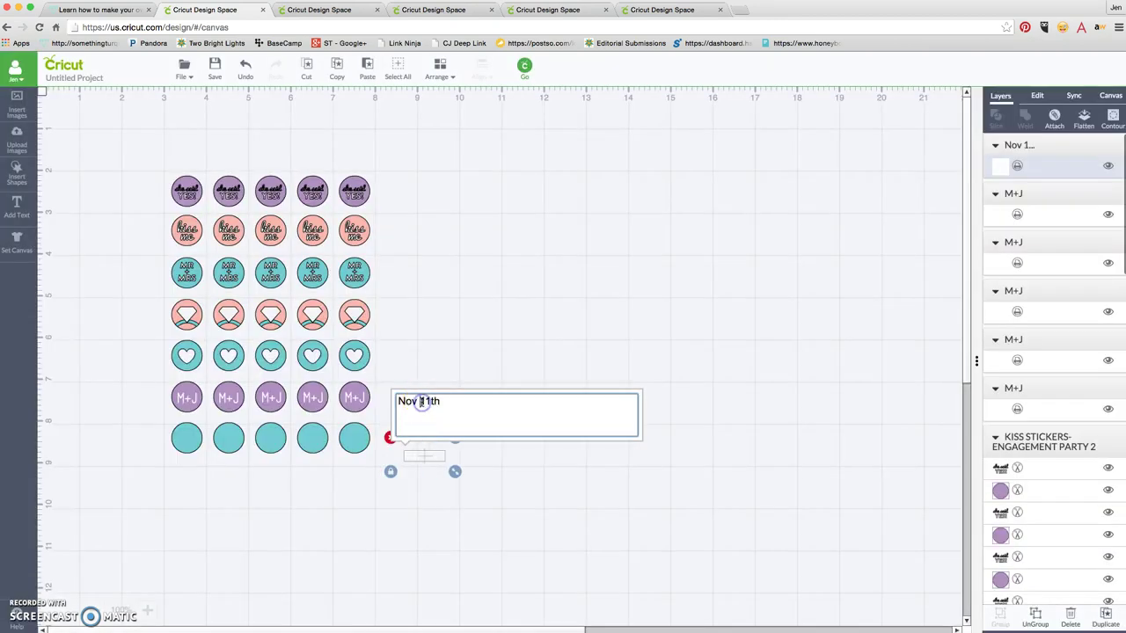
left_click(422, 413)
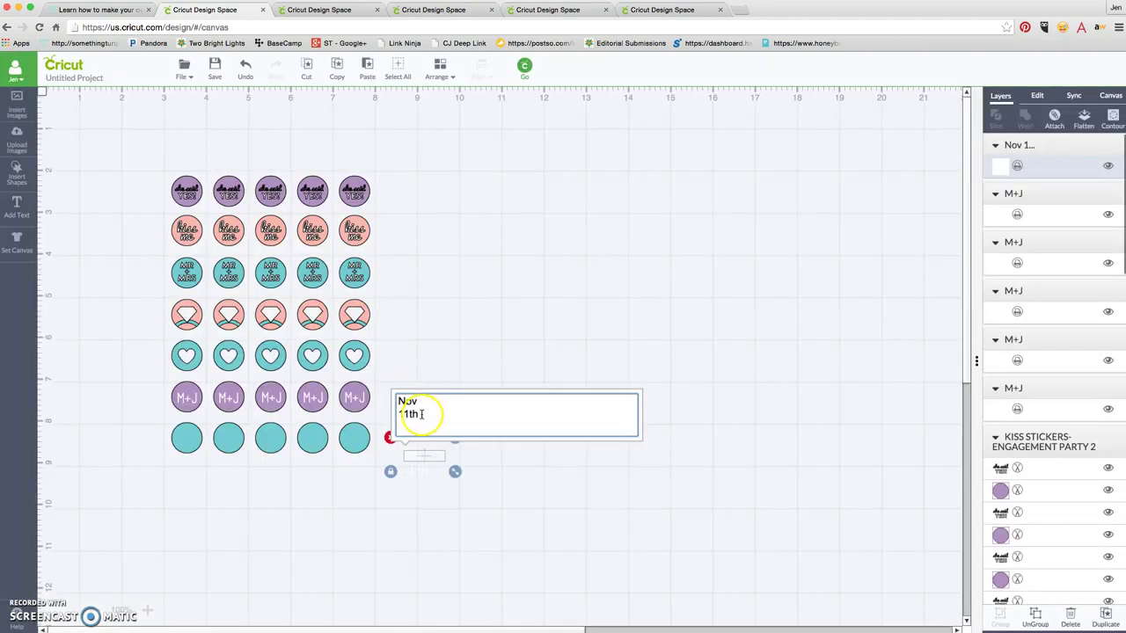
left_click(430, 466)
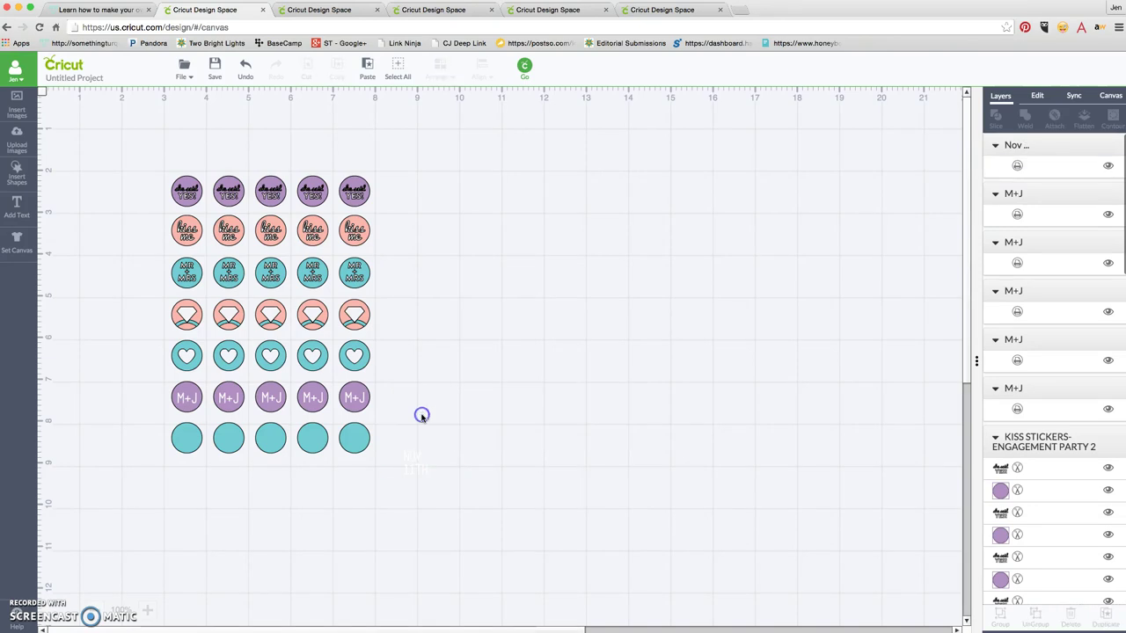
Step: Size the date text to fit and centre it on the last bottom-row teal circle
left_click(1038, 96)
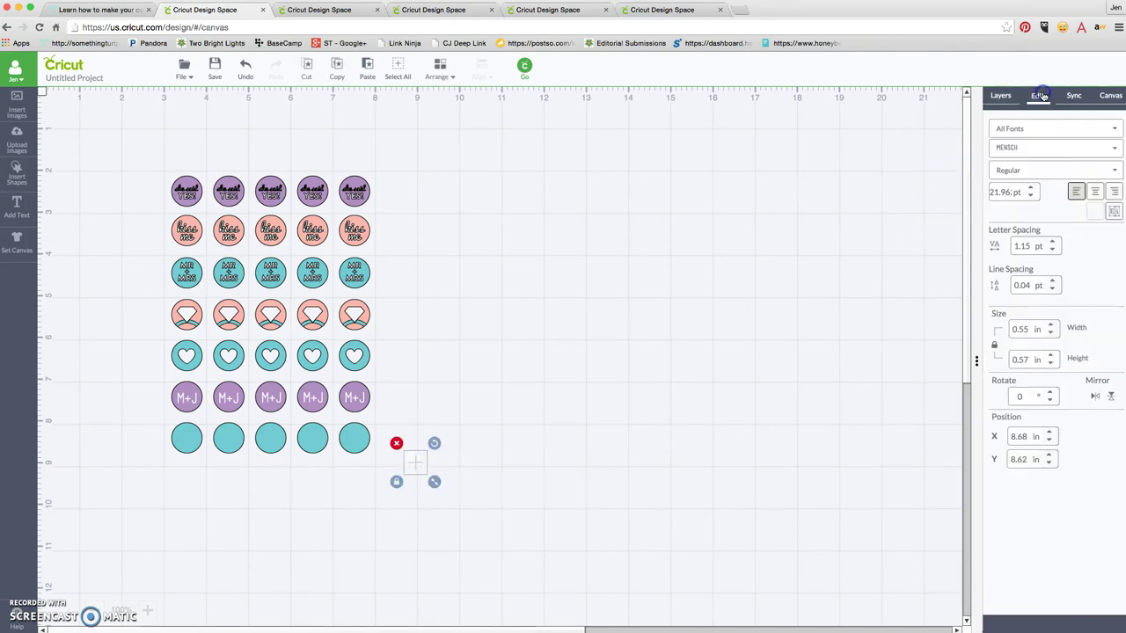
left_click_drag(423, 476, 369, 458)
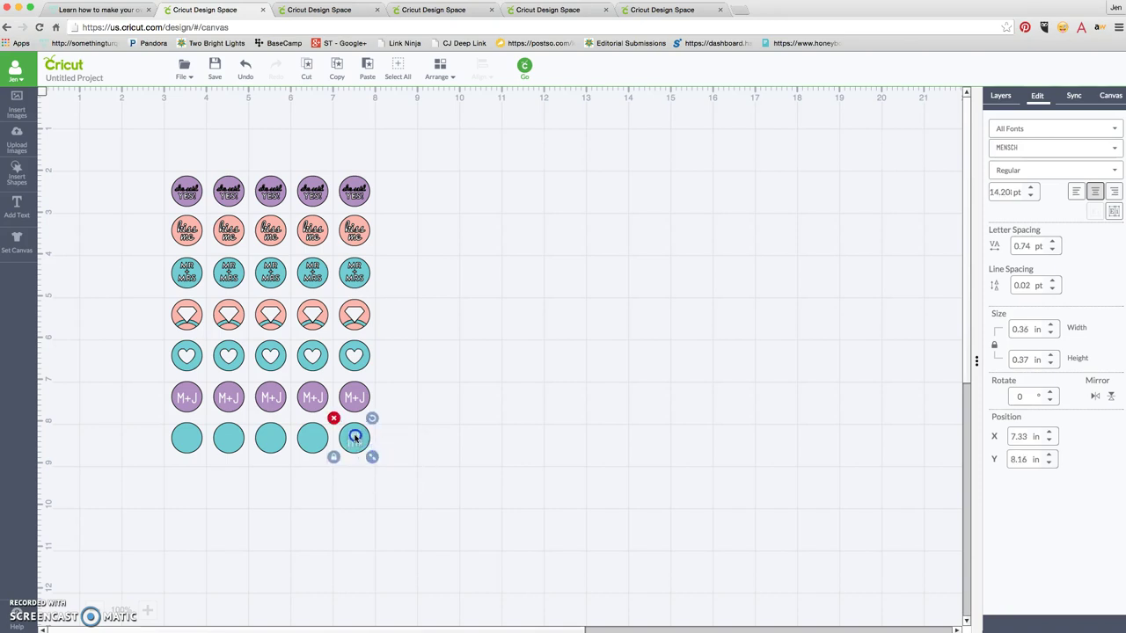
mouse_move(354, 450)
left_mouse_down()
mouse_move(354, 433)
mouse_move(358, 442)
left_mouse_up()
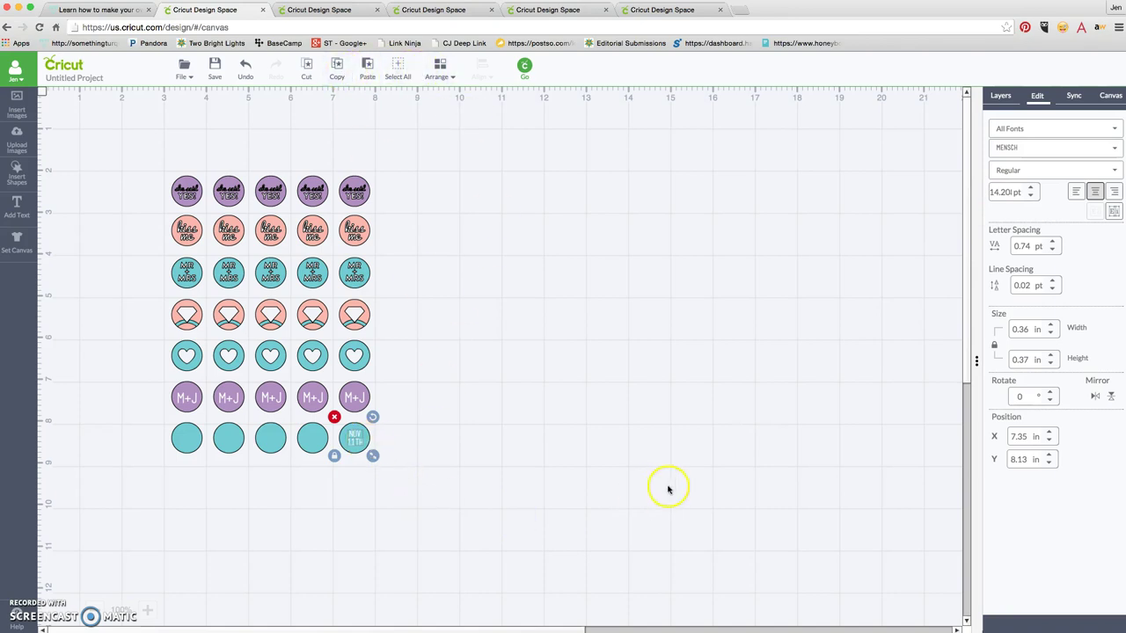
Step: Zoom in and paste NOV 11TH date copies onto the fourth and third teal circles
left_click(148, 613)
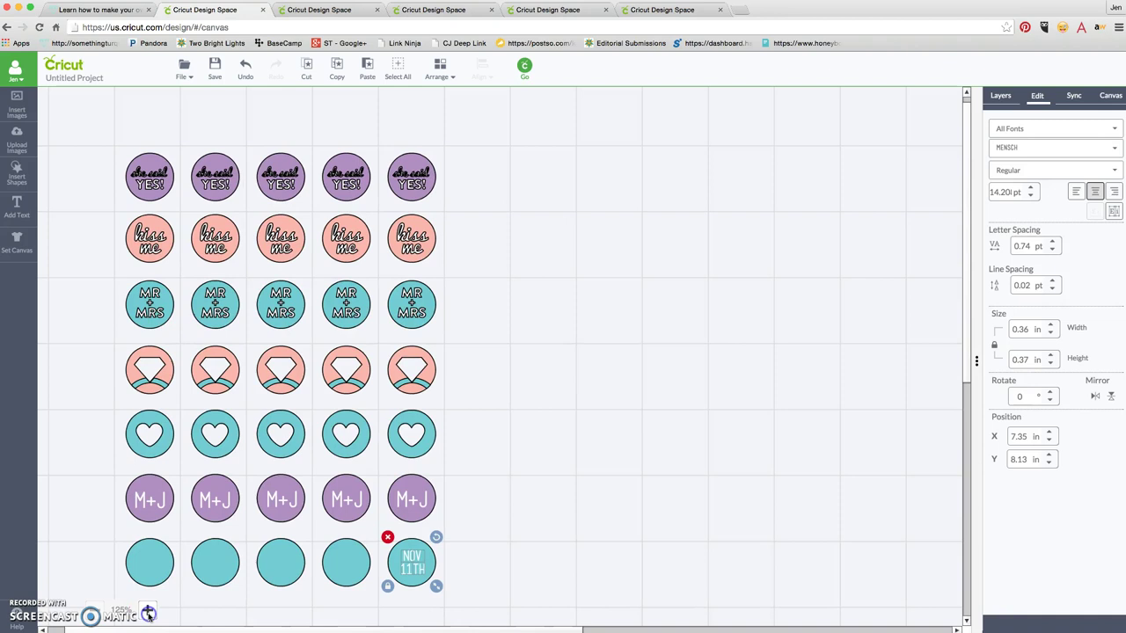
scroll(508, 280, "down", 2)
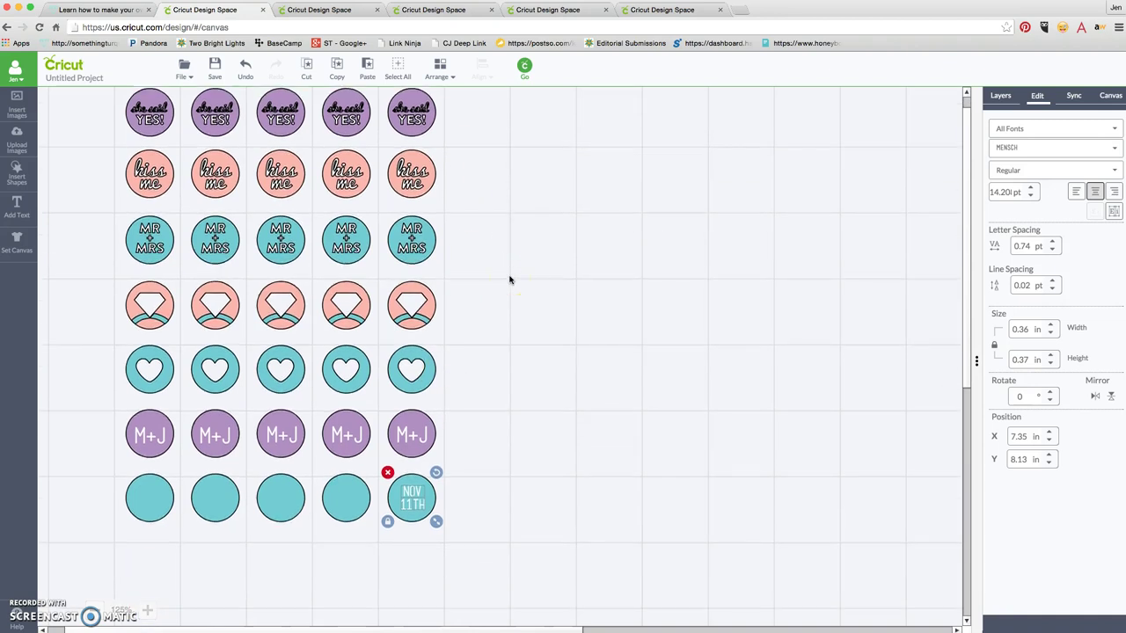
left_click(367, 74)
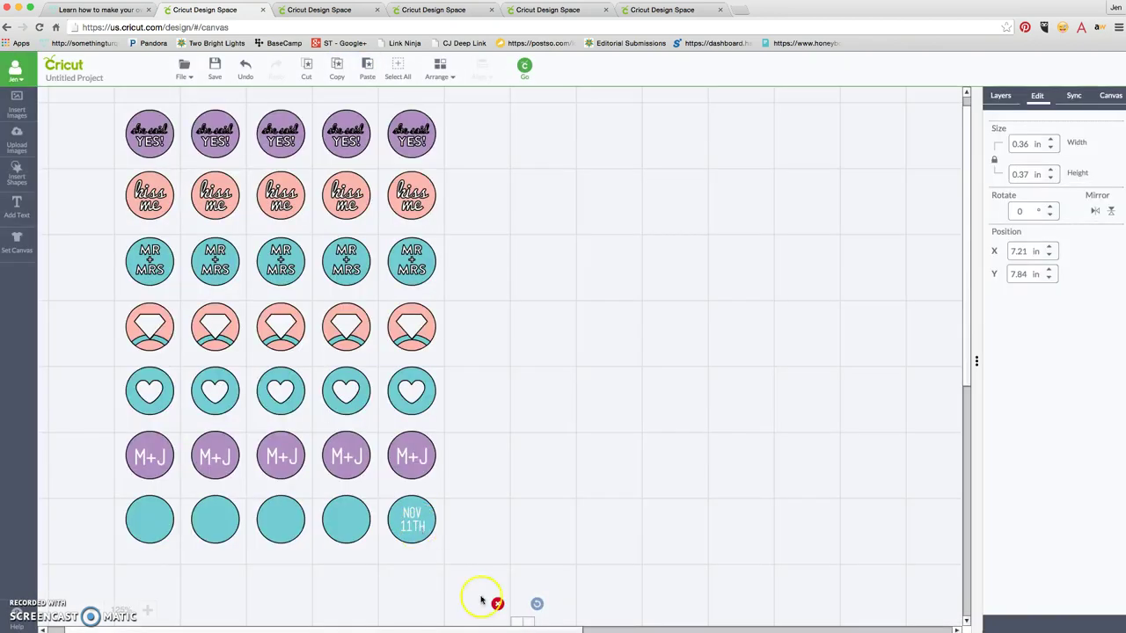
left_click_drag(517, 618, 345, 514)
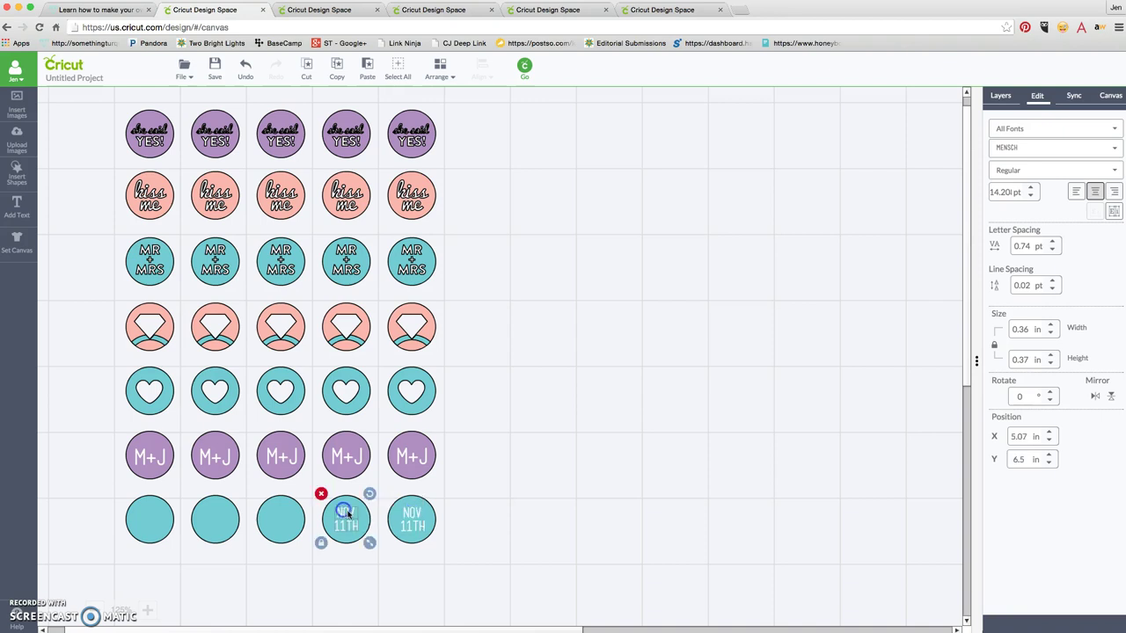
left_click(338, 70)
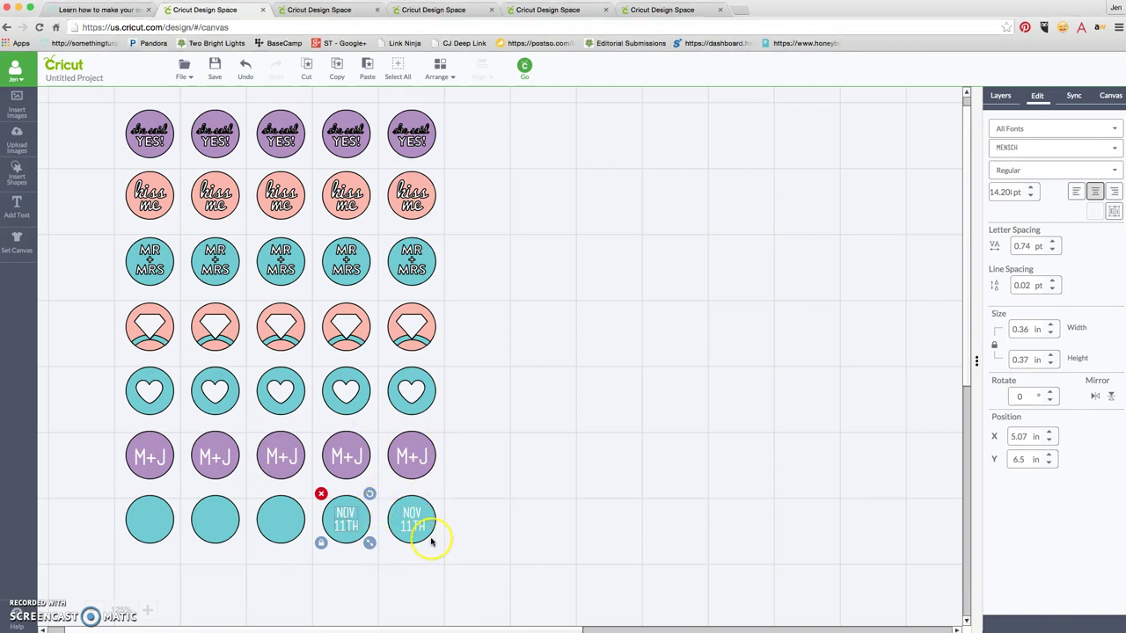
scroll(429, 539, "down", 3)
scroll(431, 541, "up", 3)
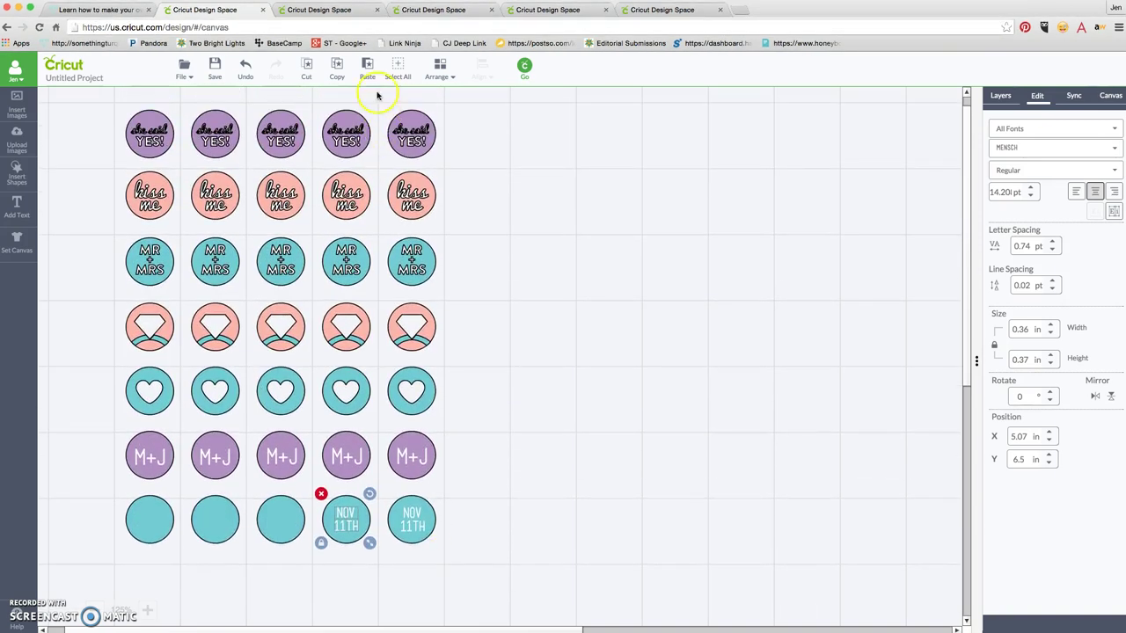
left_click(368, 74)
scroll(475, 576, "down", 2)
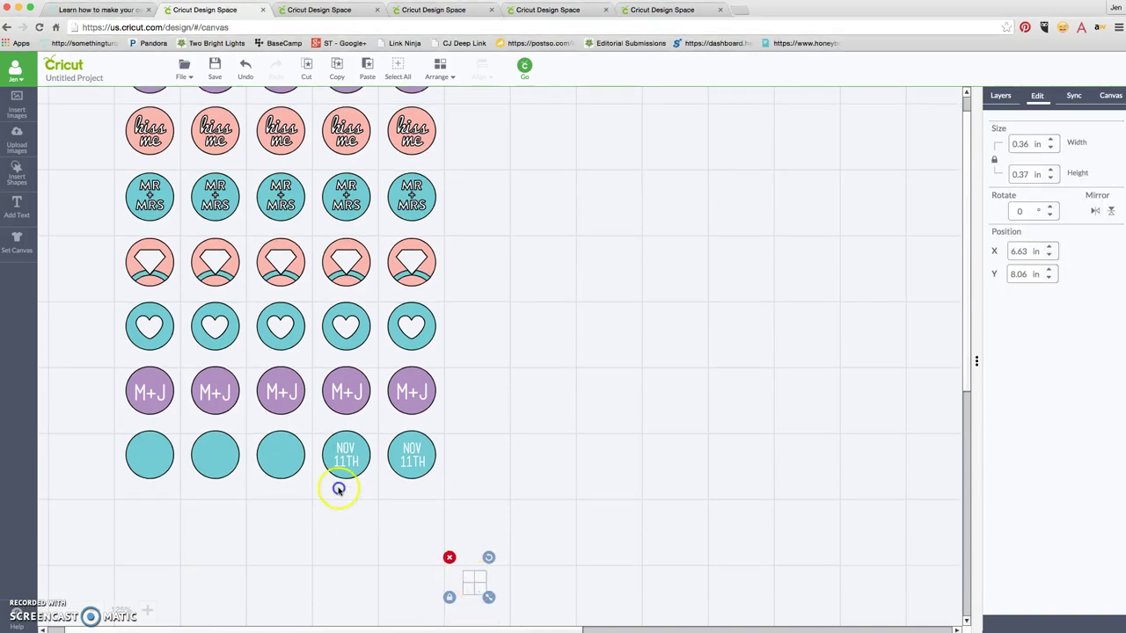
left_click_drag(473, 587, 278, 454)
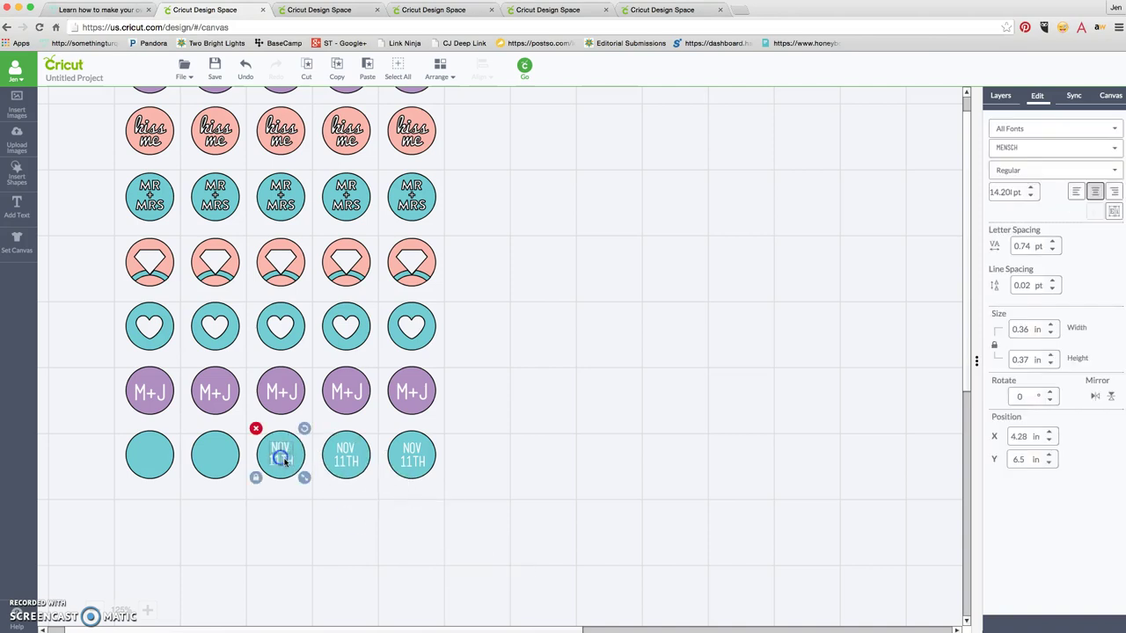
Step: Paste date copies onto the second and first teal circles, then deselect
left_click(366, 70)
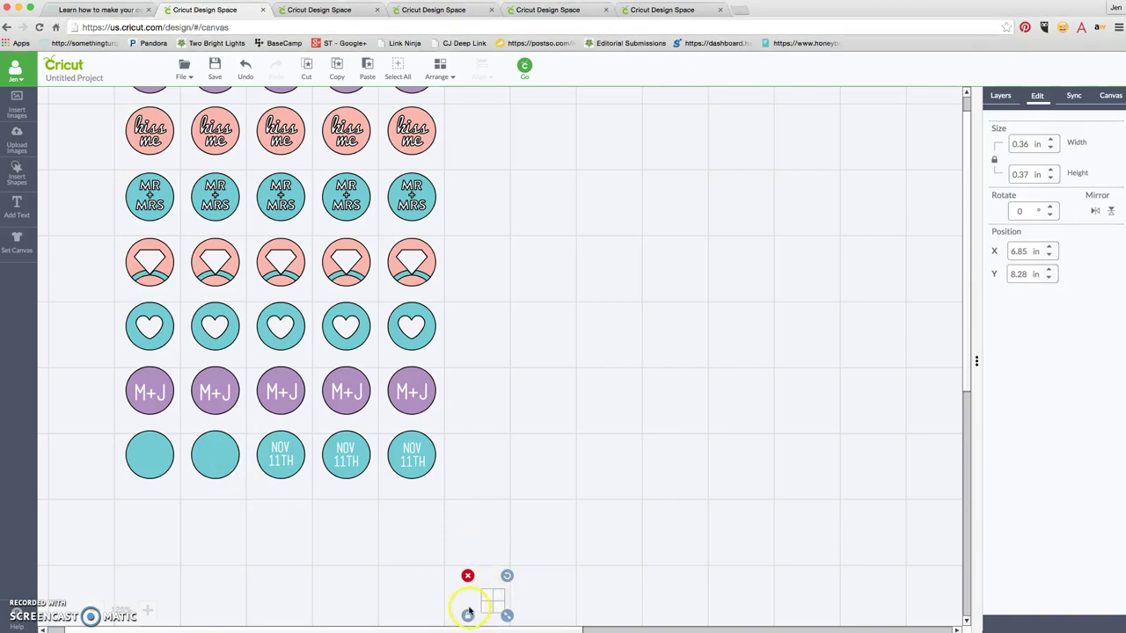
left_click_drag(470, 605, 213, 459)
left_click(366, 67)
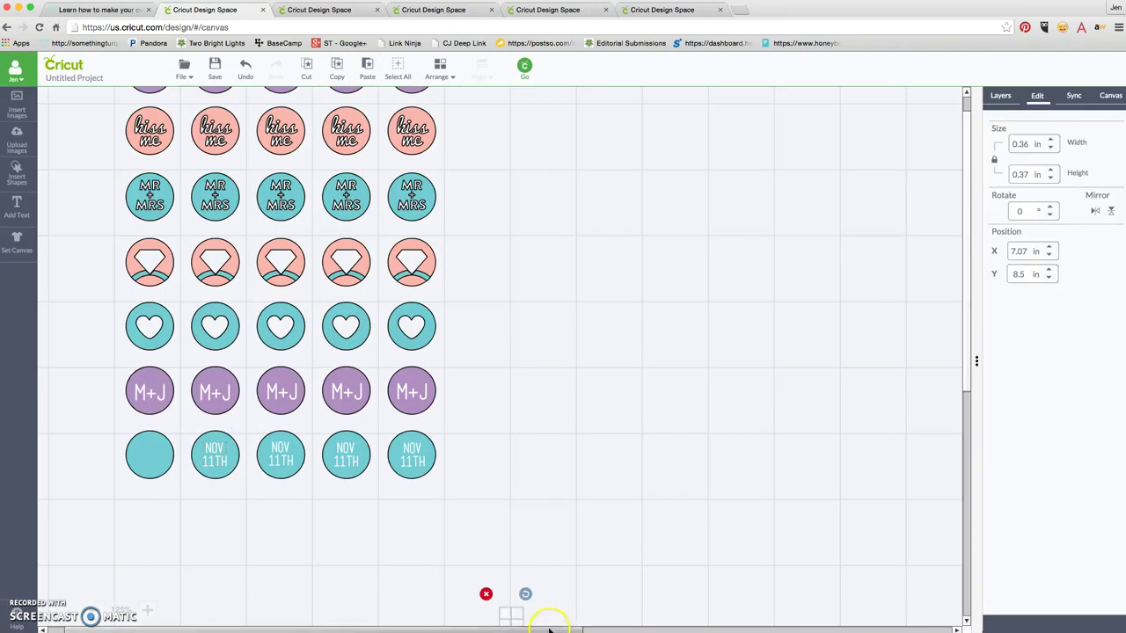
left_click_drag(515, 613, 155, 454)
left_click(435, 524)
scroll(434, 526, "up", 2)
scroll(434, 526, "up", 1)
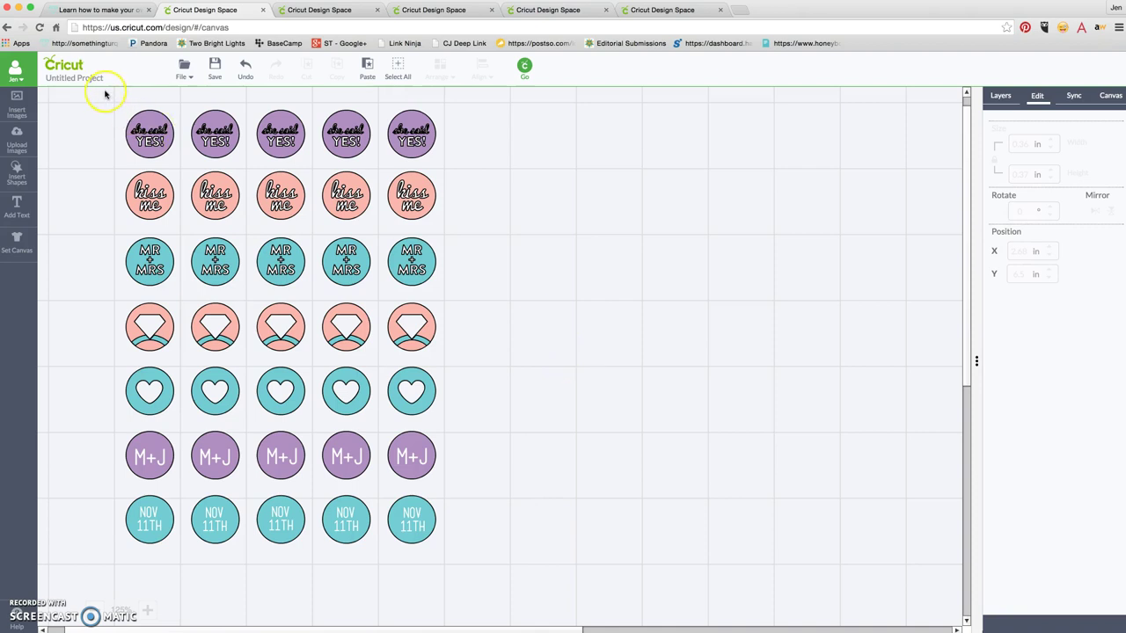
Step: Select every sticker on the sheet and flatten them into a single Flattened Set layer
left_click_drag(104, 92, 454, 560)
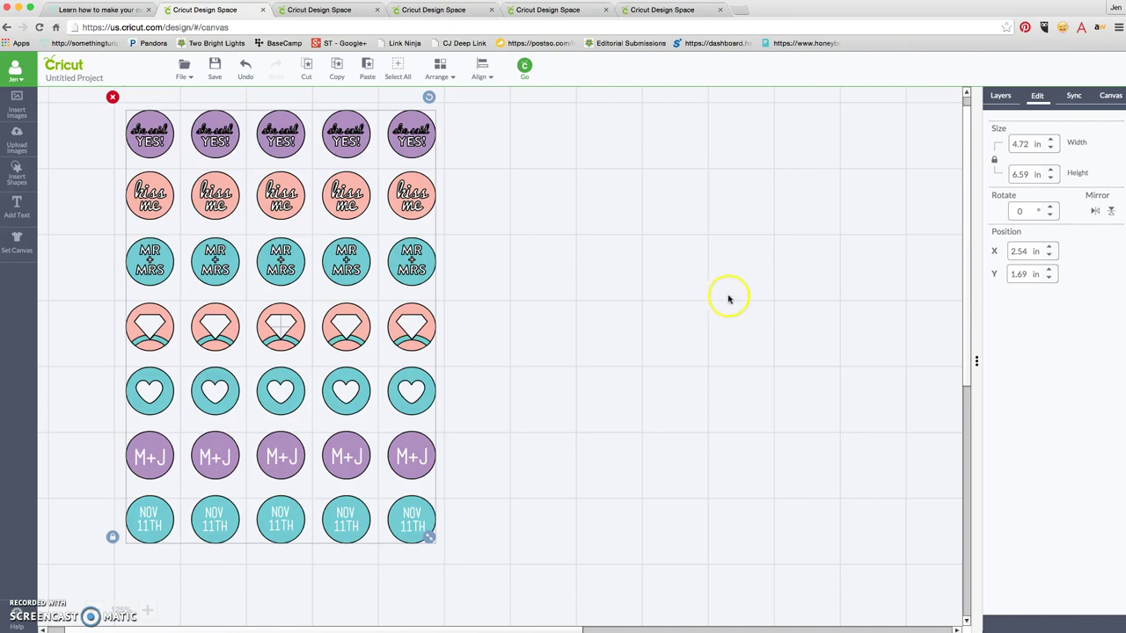
left_click(1002, 96)
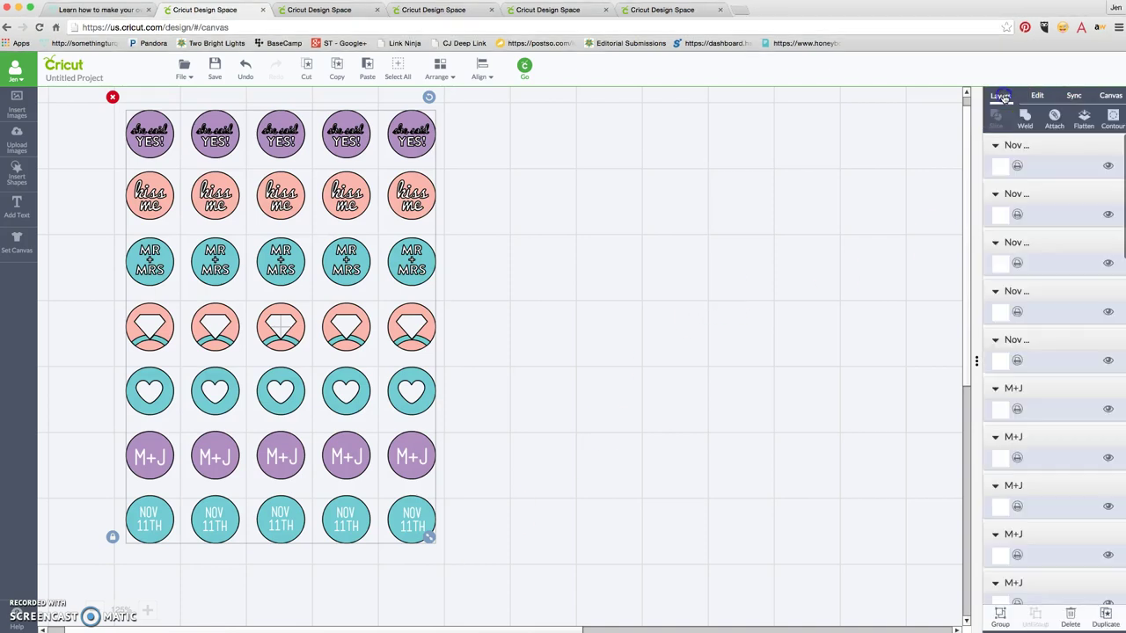
left_click(1084, 121)
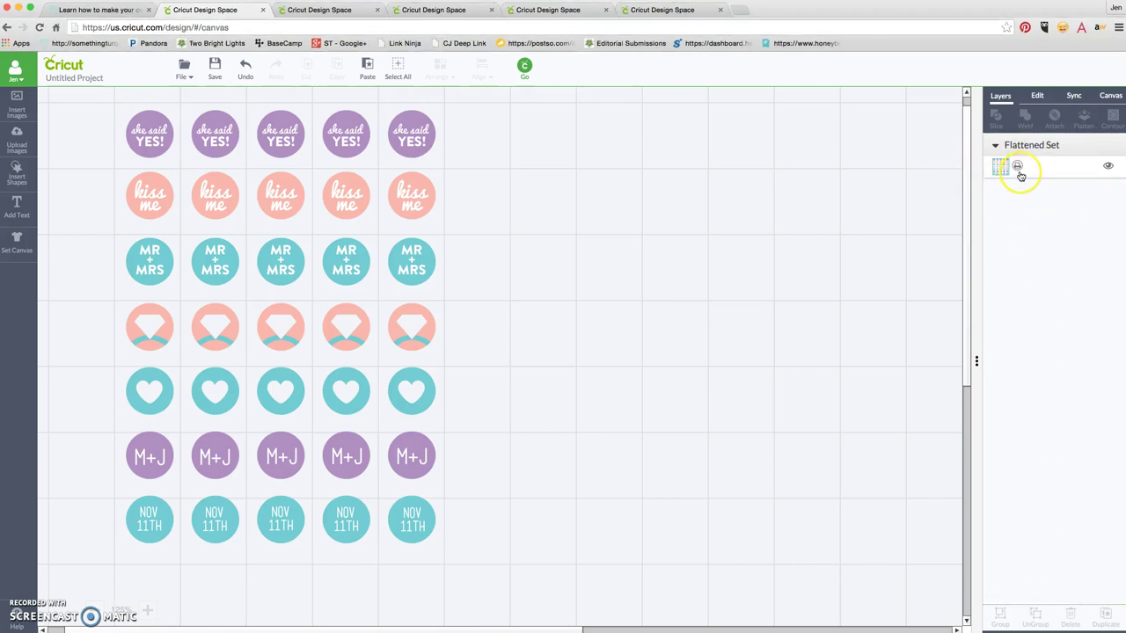
Step: Send the flattened sheet to the 8.5X11 mat preview, keeping Bleed for print-then-cut checked
left_click(525, 66)
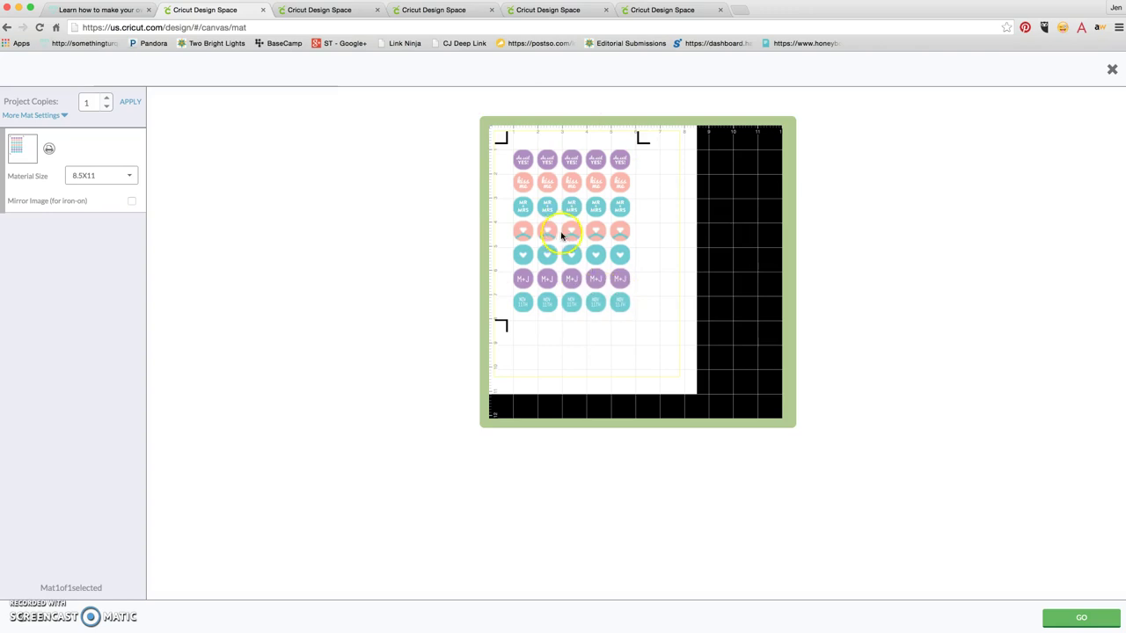
left_click(62, 114)
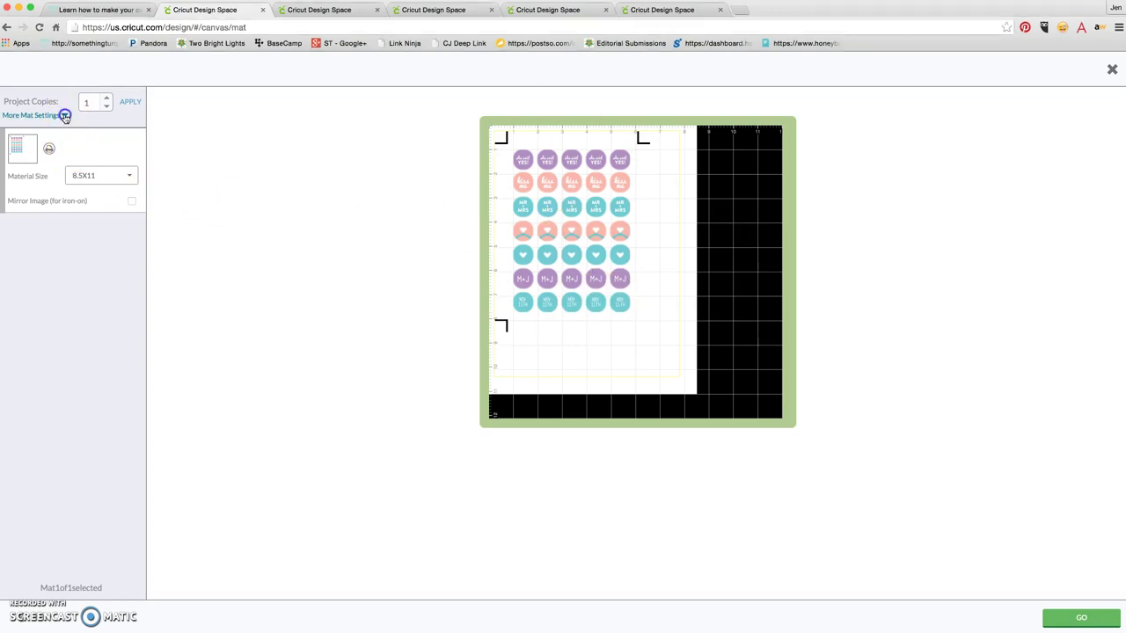
left_click(132, 140)
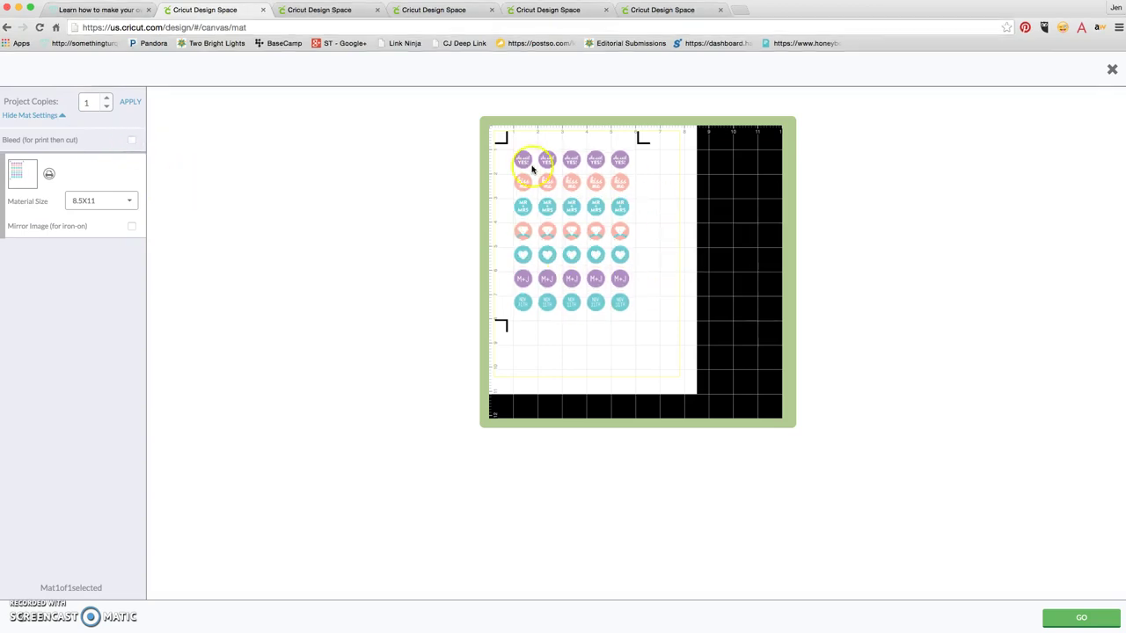
left_click(132, 141)
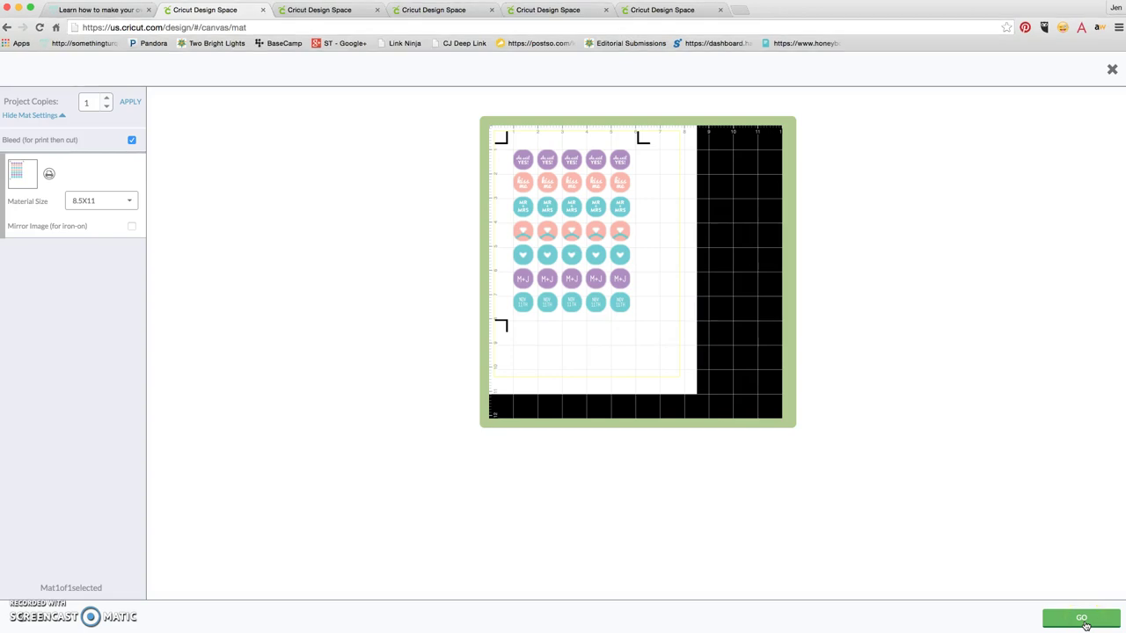
Step: Continue from the mat preview to the Explore Air Print, Load and Go steps
left_click(1085, 623)
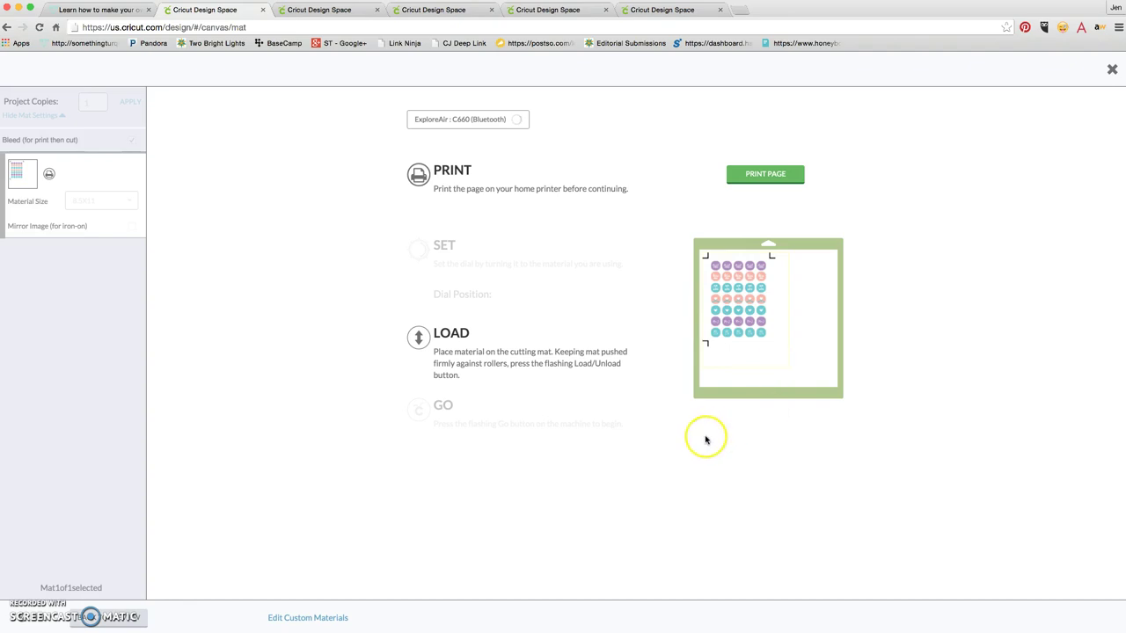
Step: Browse the bridal shower and bachelorette sticker projects, ending on the Christmas Stickers tab
left_click(300, 10)
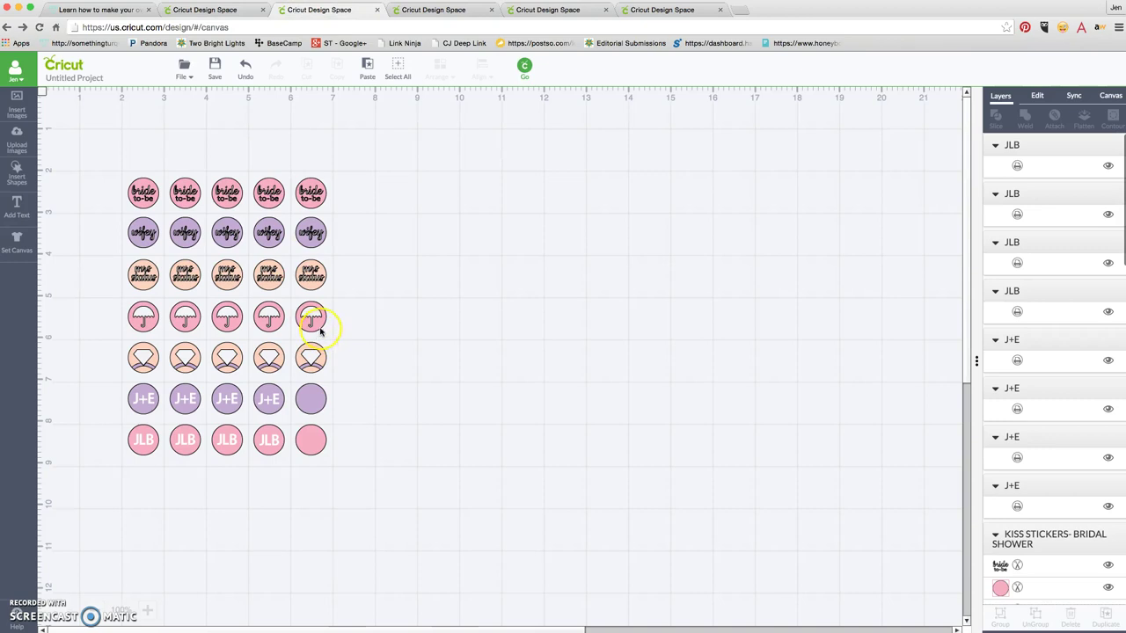
left_click(273, 404)
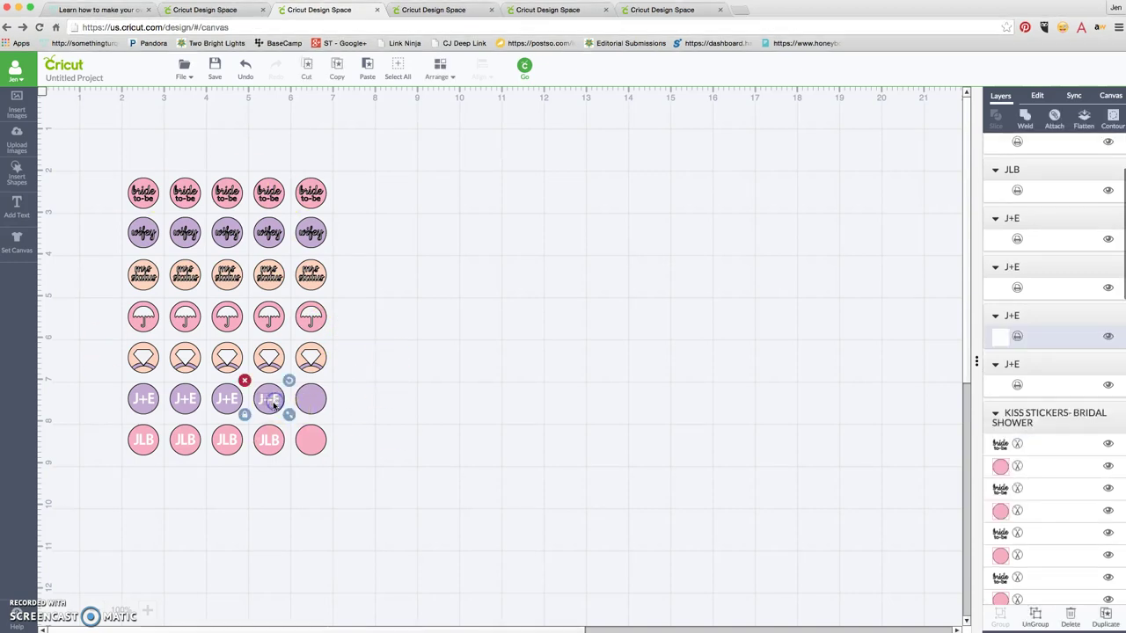
left_click(269, 442)
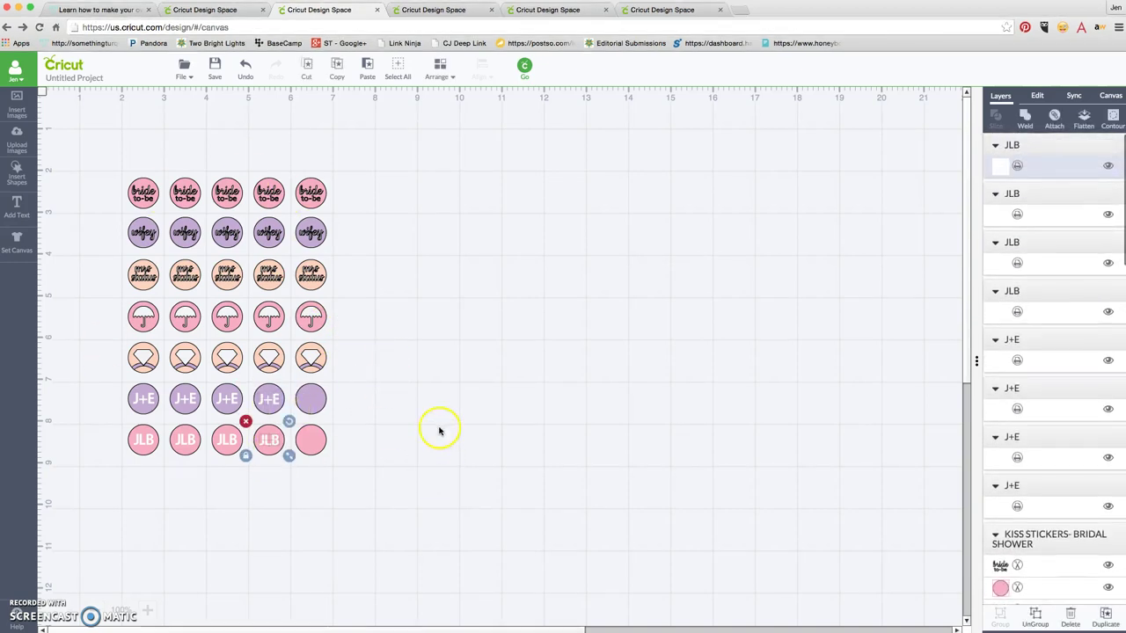
left_click(430, 11)
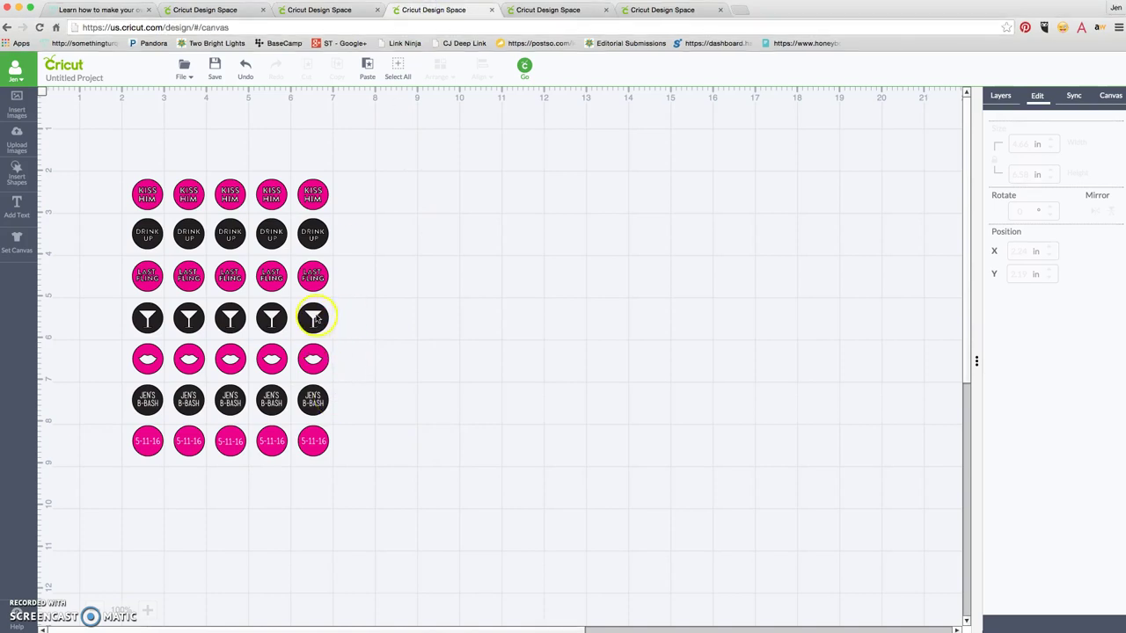
left_click(313, 440)
left_click(315, 404)
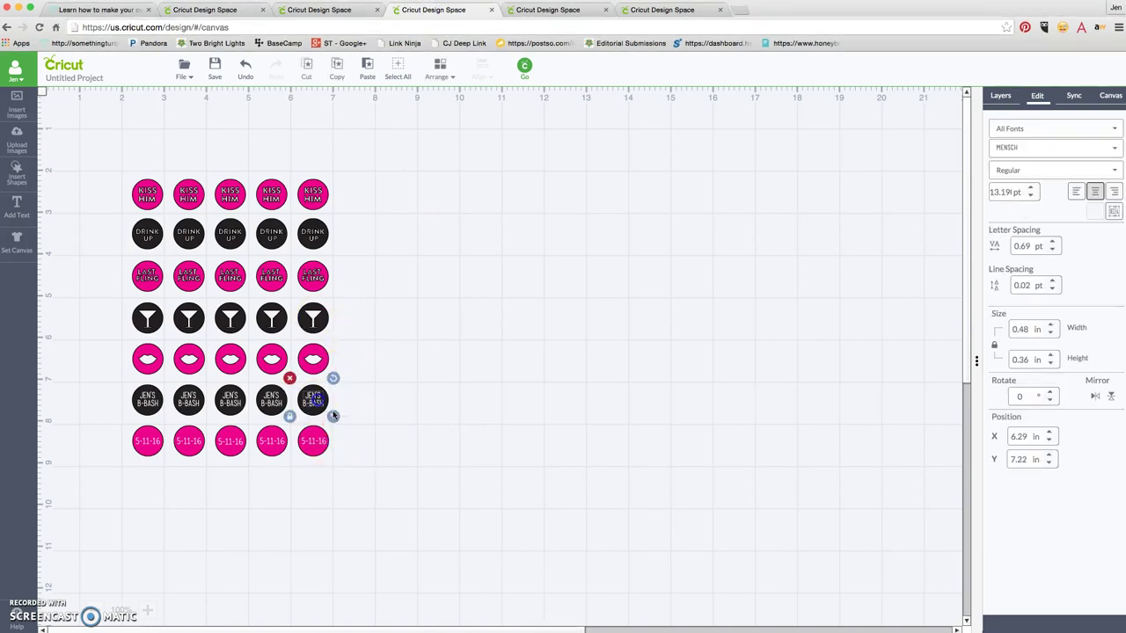
left_click(539, 8)
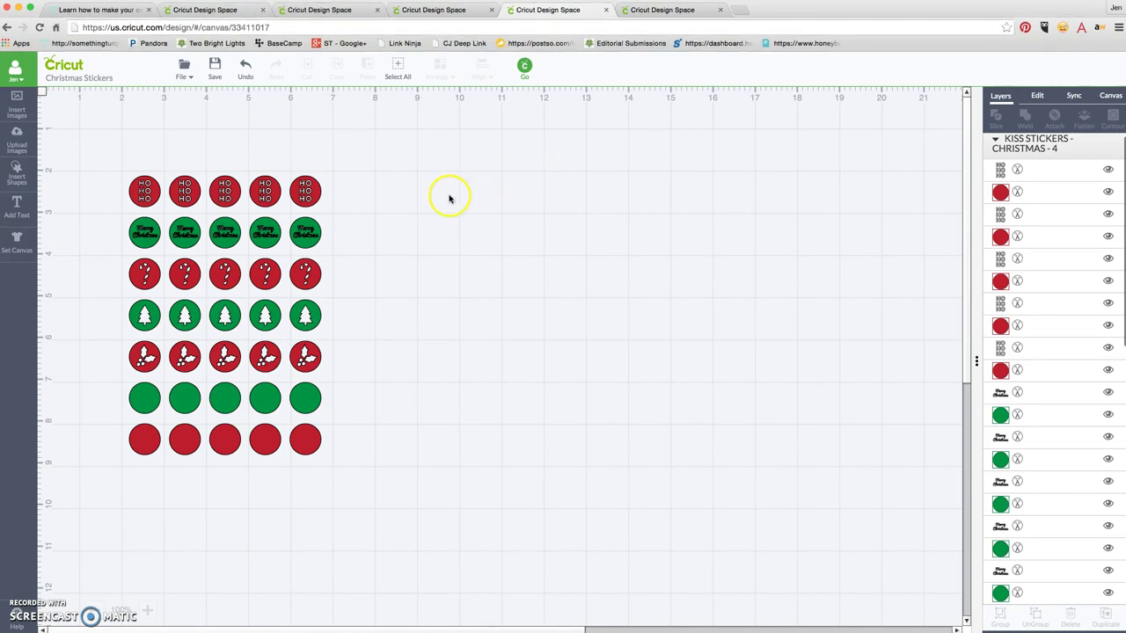
Step: In the blank untitled project, insert the uploaded bridal shower and bachelorette sticker sheets
left_click(662, 10)
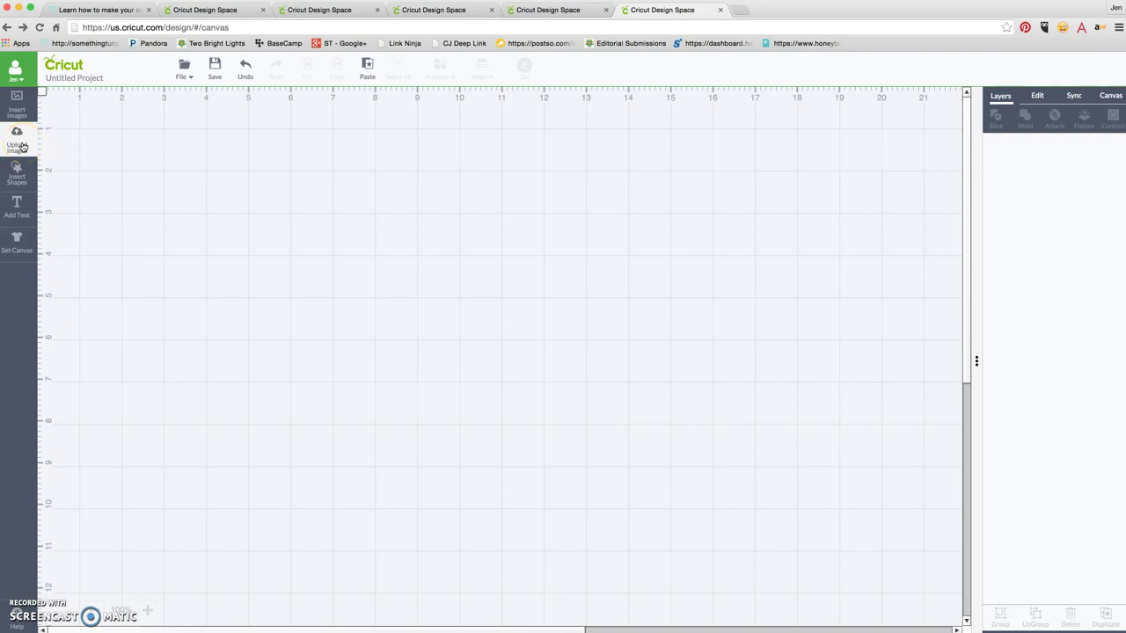
left_click(19, 147)
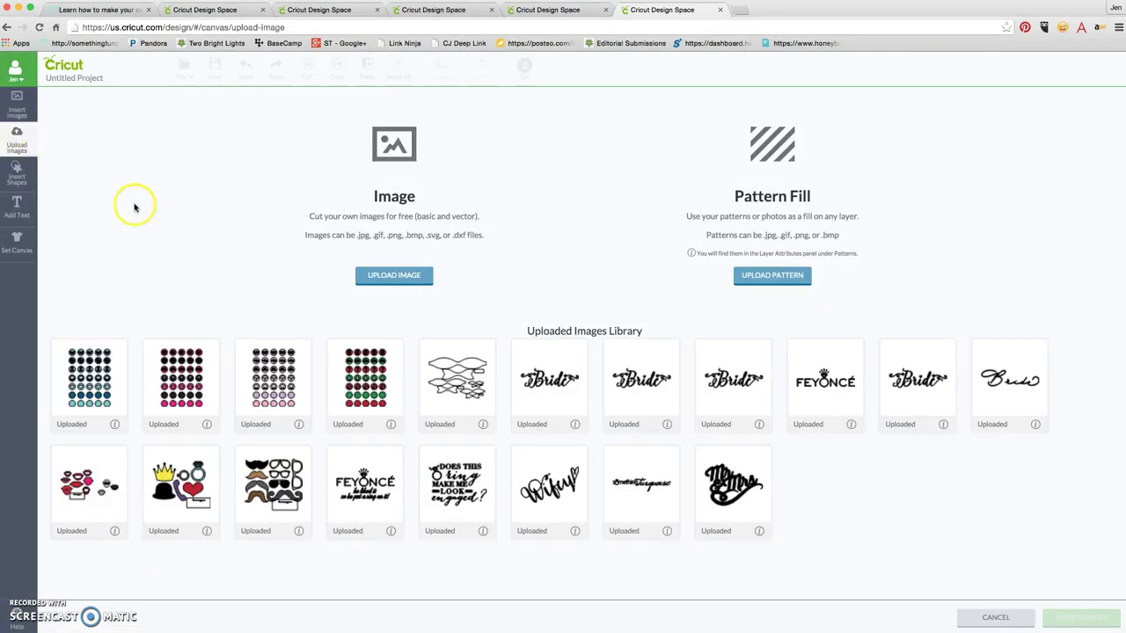
left_click(266, 394)
left_click(188, 394)
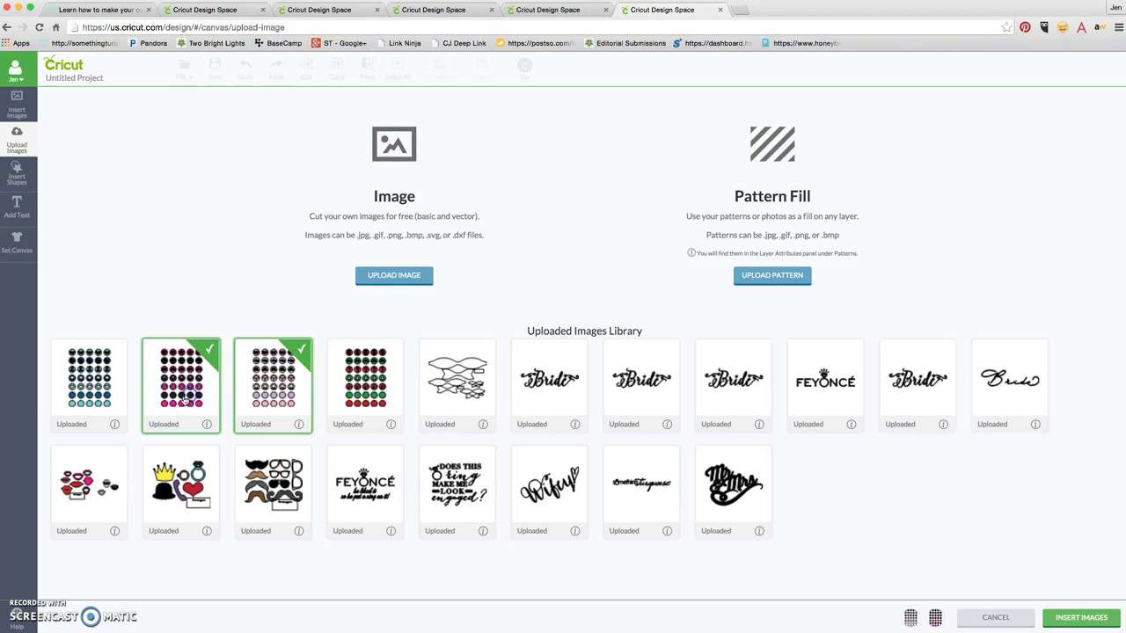
left_click(1068, 626)
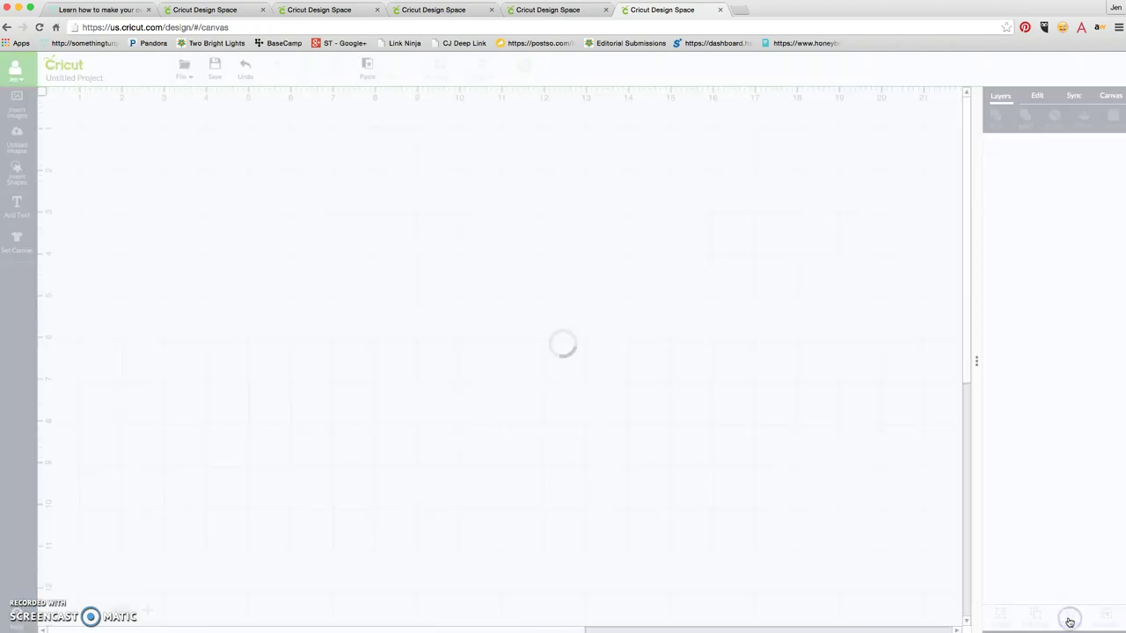
Step: Move the bridal sheet aside, ungroup it, and delete its top three and blank purple/pink rows
left_click(314, 327)
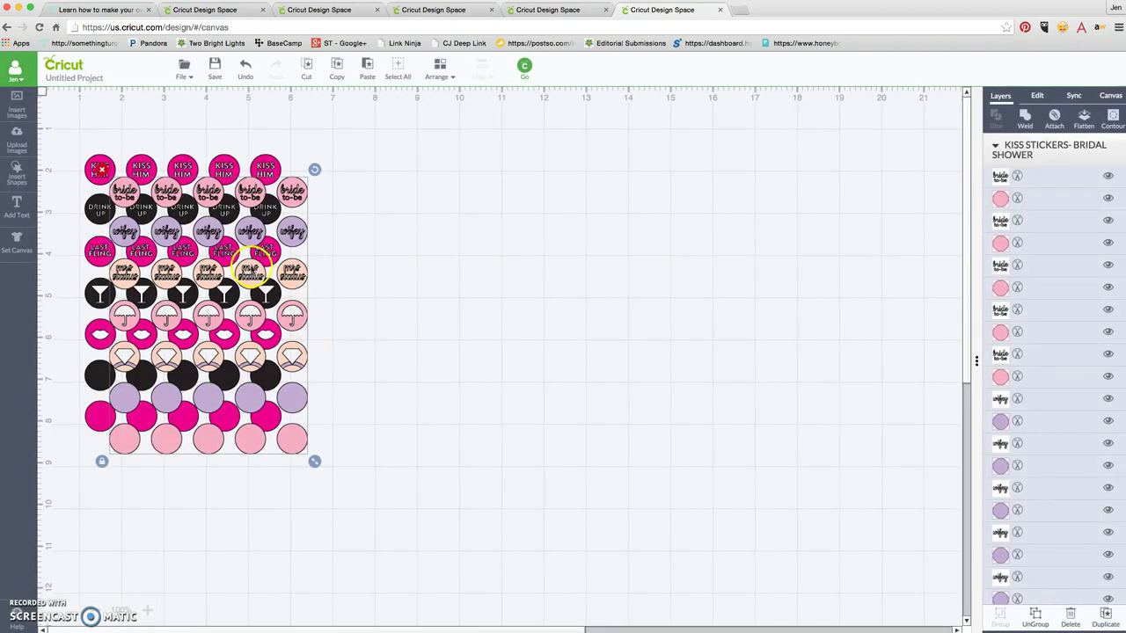
left_click_drag(248, 265, 444, 252)
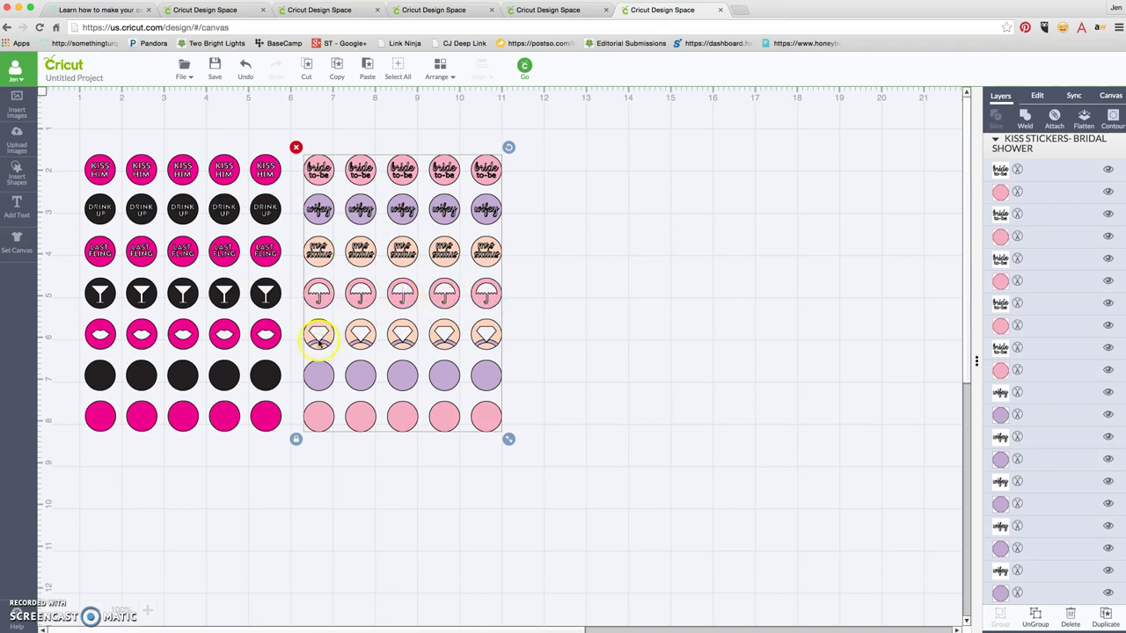
left_click(558, 337)
left_click(442, 363)
left_click(1038, 618)
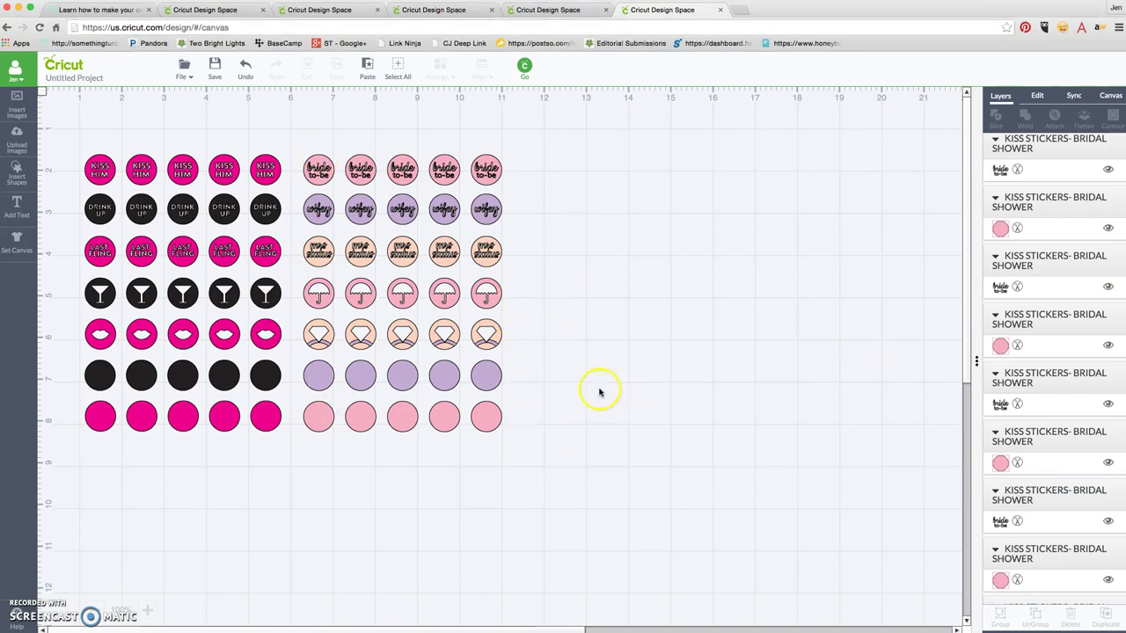
left_click_drag(293, 131, 521, 270)
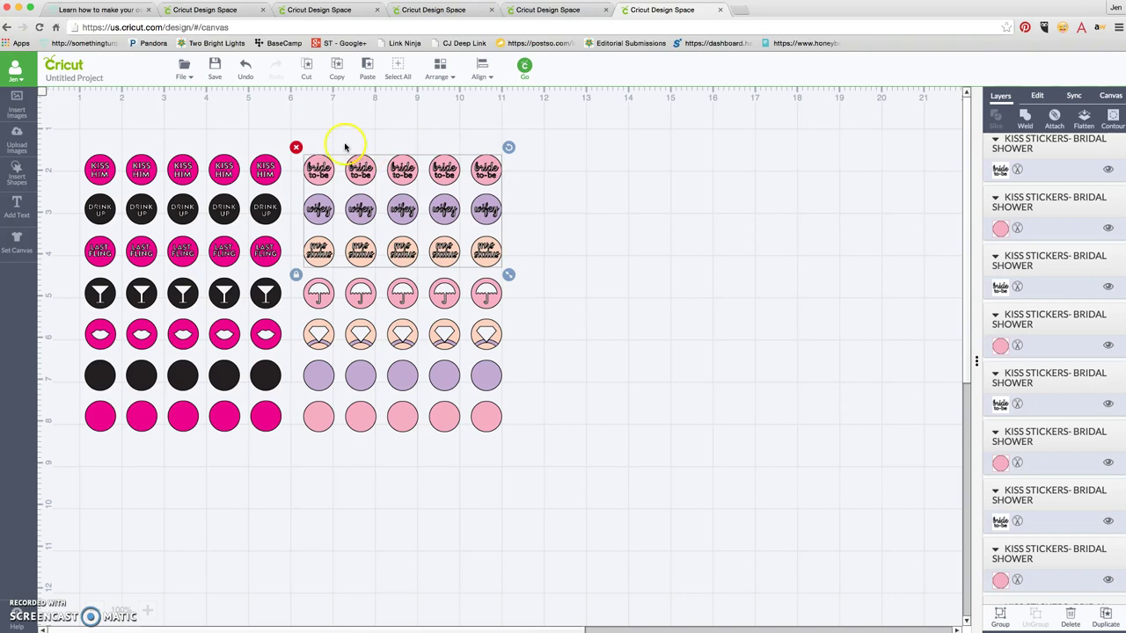
left_click(295, 147)
left_click(299, 330)
left_click_drag(294, 365, 510, 452)
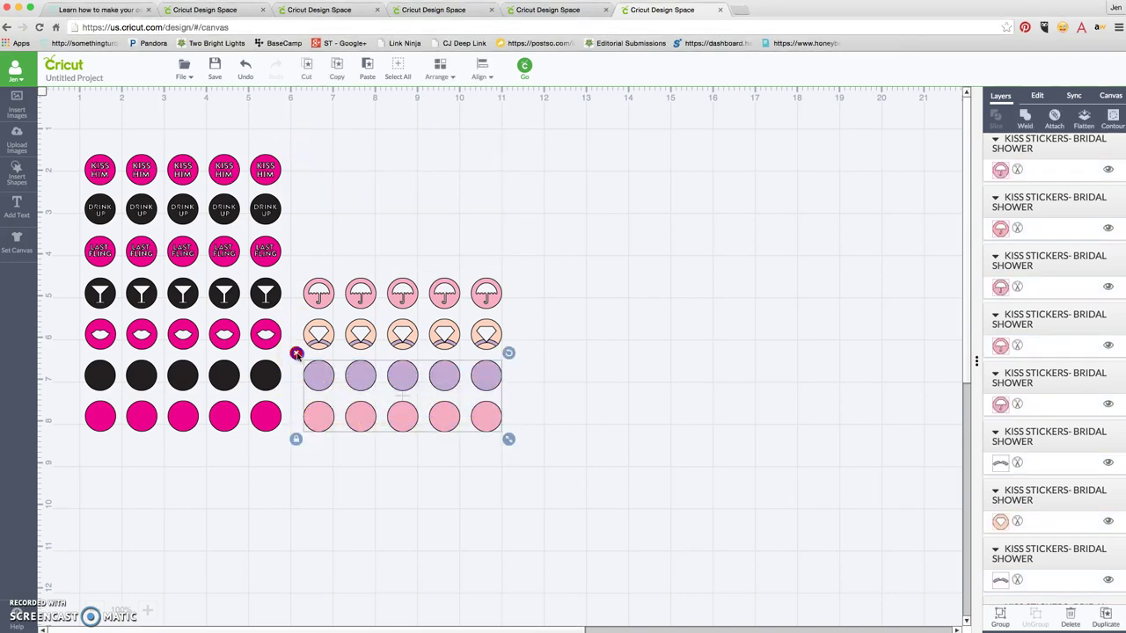
left_click(296, 353)
Step: Delete the bachelorette sheet's blank rows and KISS HIM, DRINK UP, LAST FLING rows
left_click(96, 371)
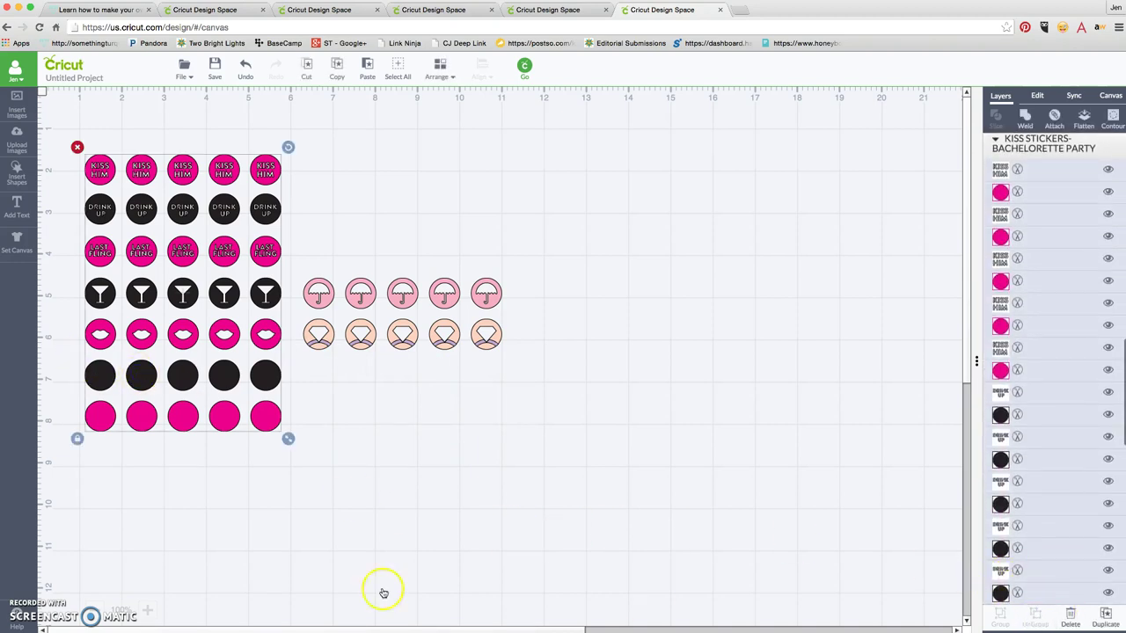
left_click(69, 383)
left_click_drag(70, 348, 291, 439)
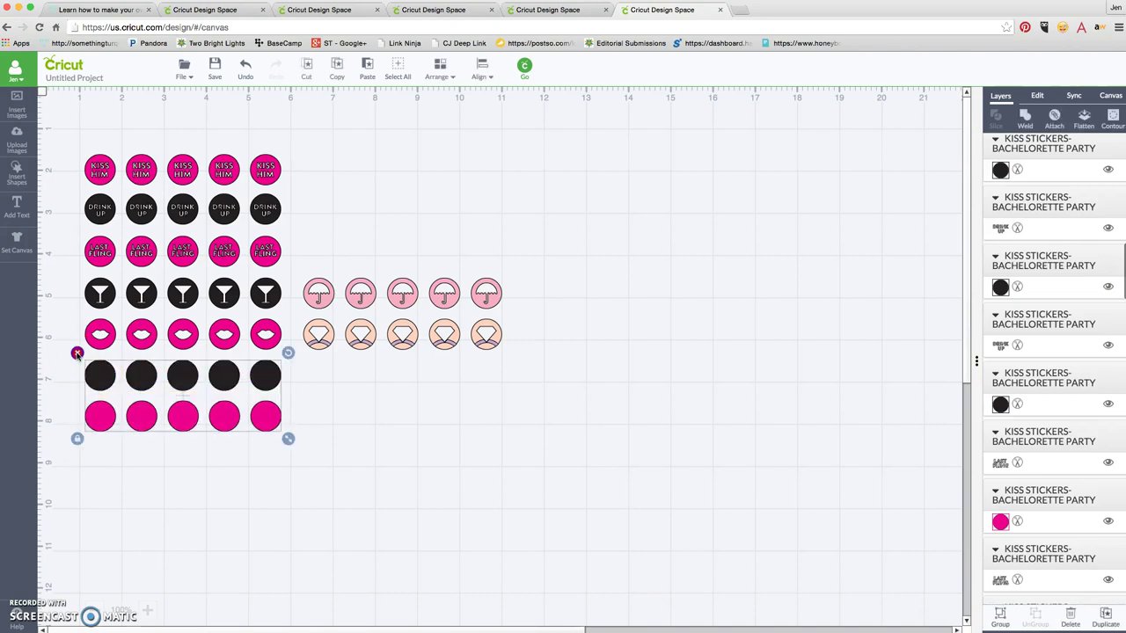
left_click(77, 353)
left_click_drag(73, 138, 291, 275)
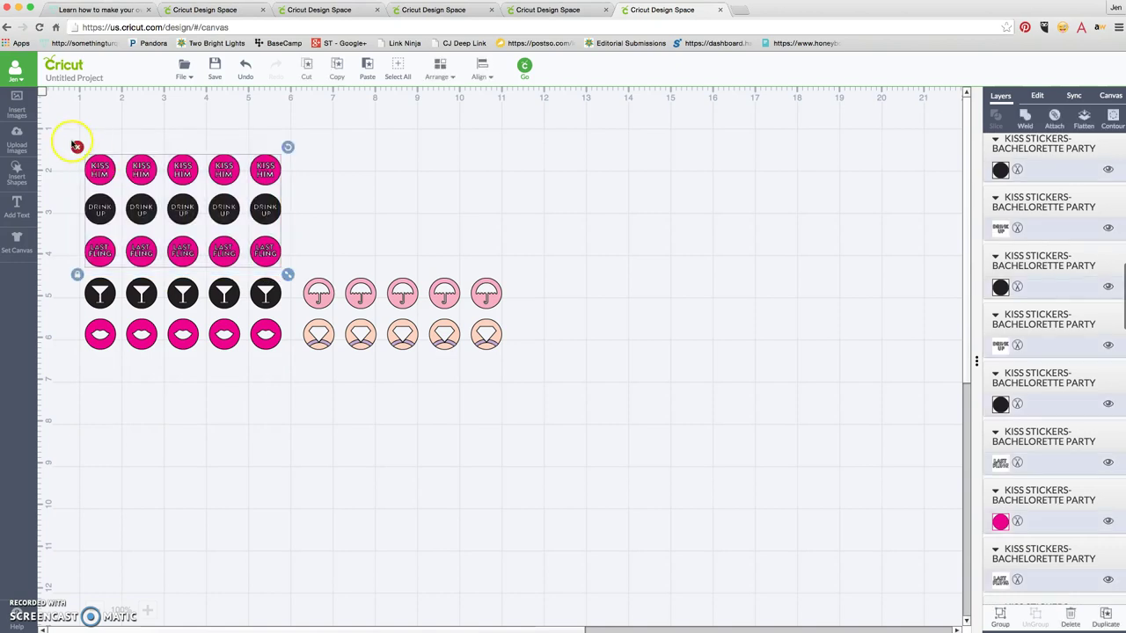
left_click(77, 146)
left_click_drag(293, 230, 270, 257)
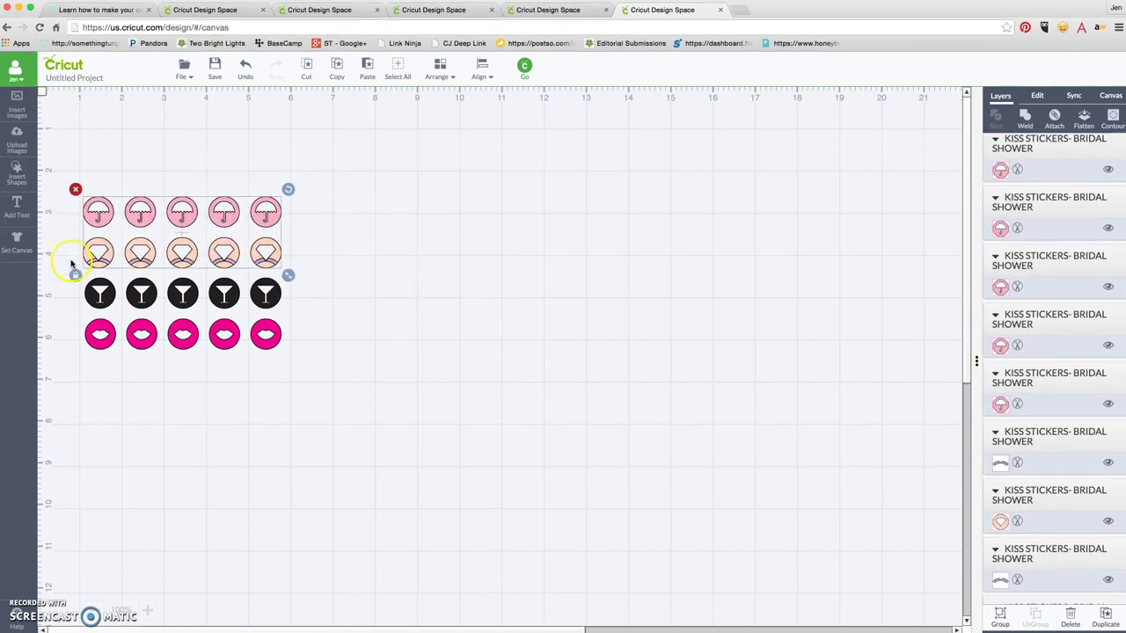
Step: Duplicate the umbrella and ring rows and place the copy below the lips row
left_click(336, 66)
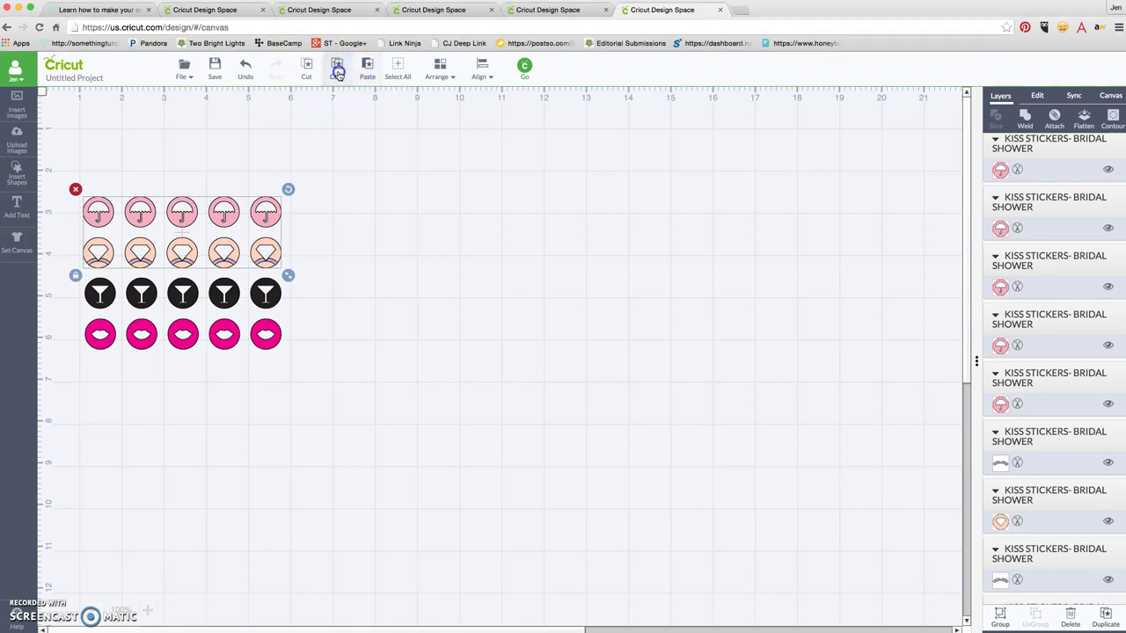
left_click(366, 68)
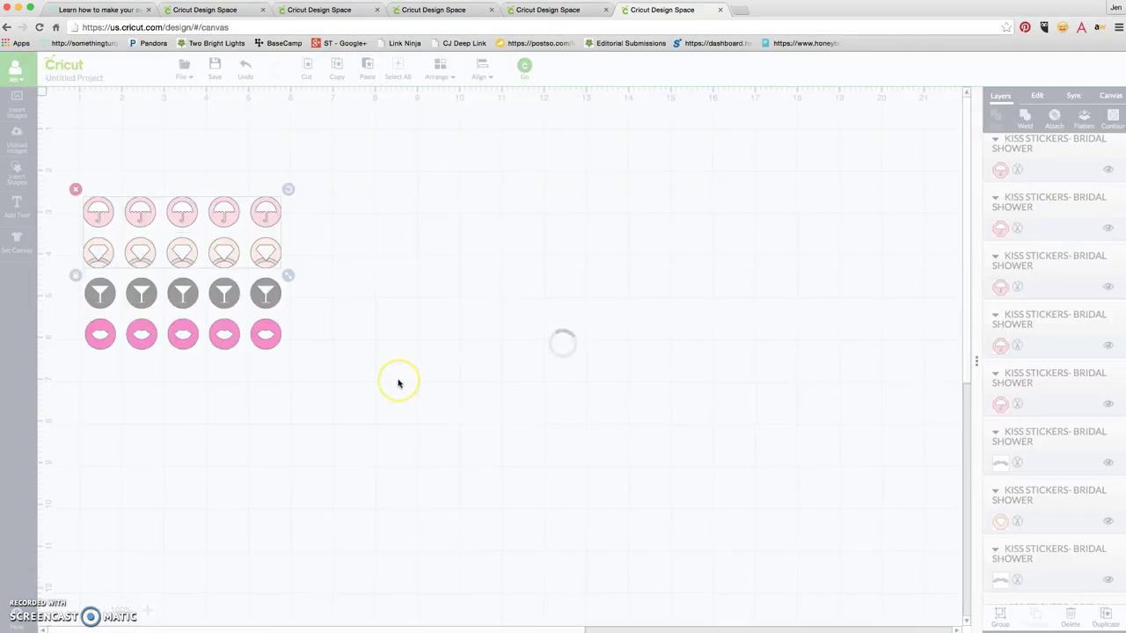
left_click_drag(237, 236, 226, 382)
left_click(255, 495)
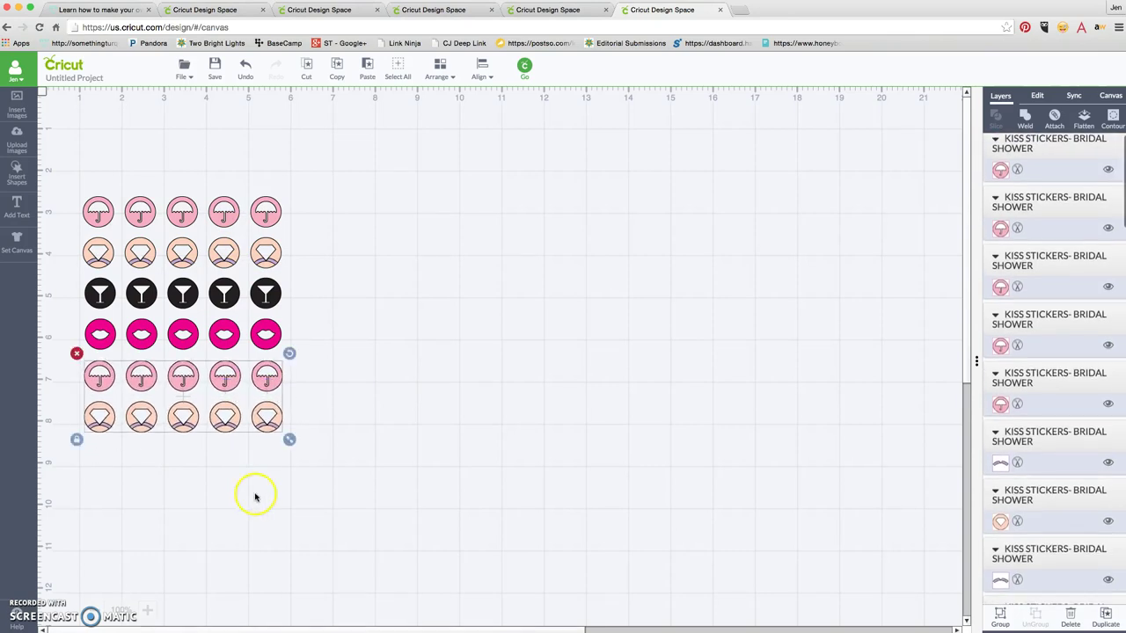
Step: Recolour the fifth lips sticker to Lavender
left_click(267, 345)
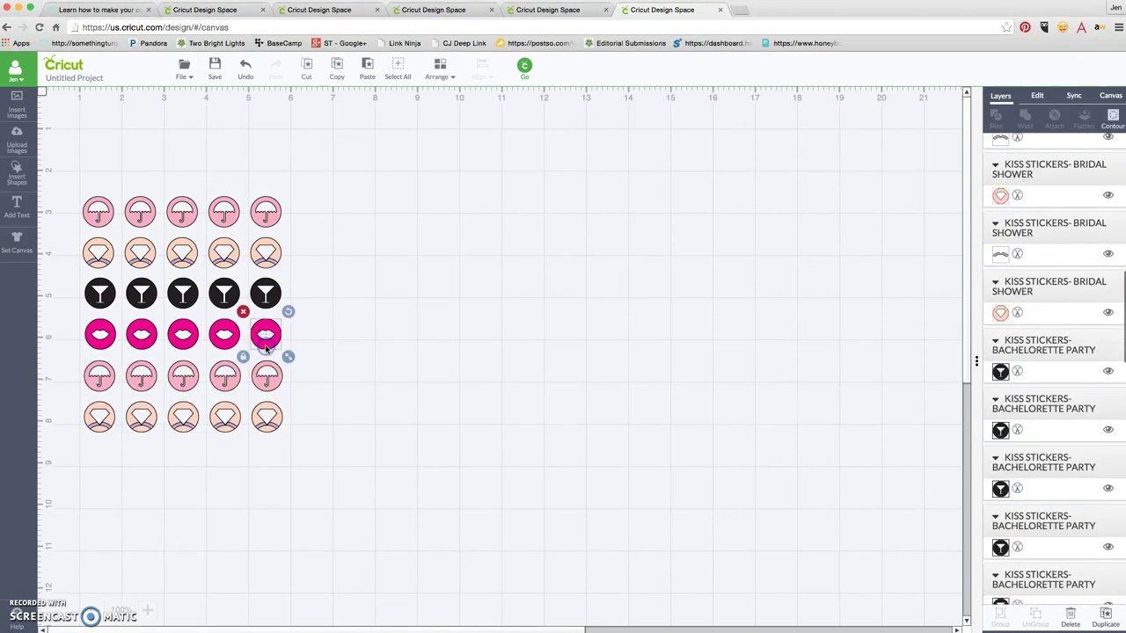
left_click(1037, 97)
left_click(1000, 97)
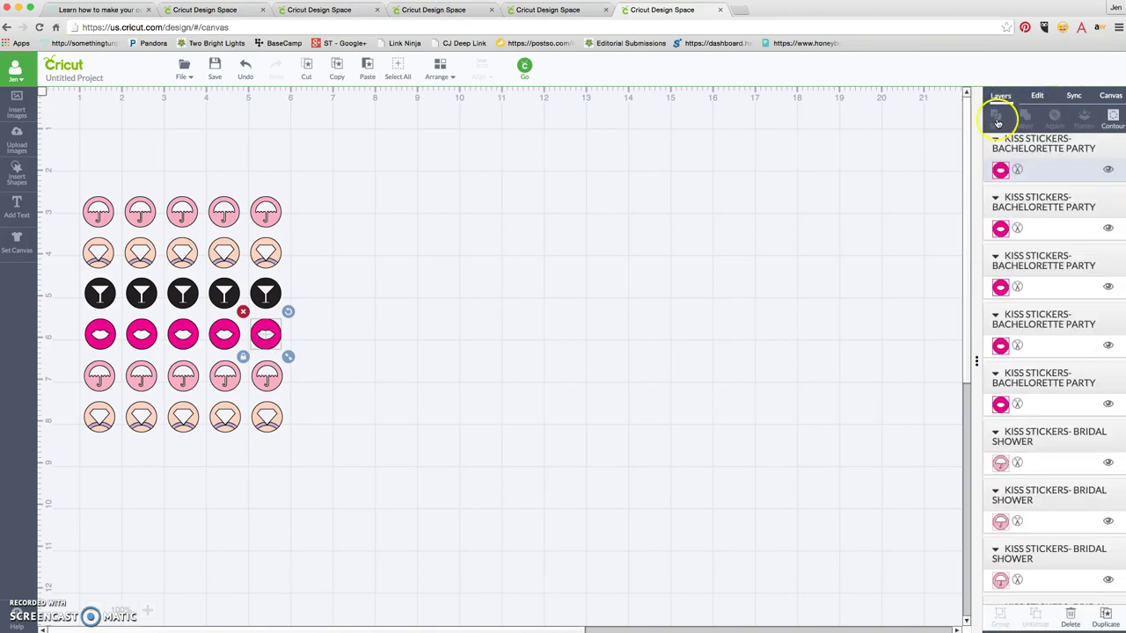
left_click(1000, 172)
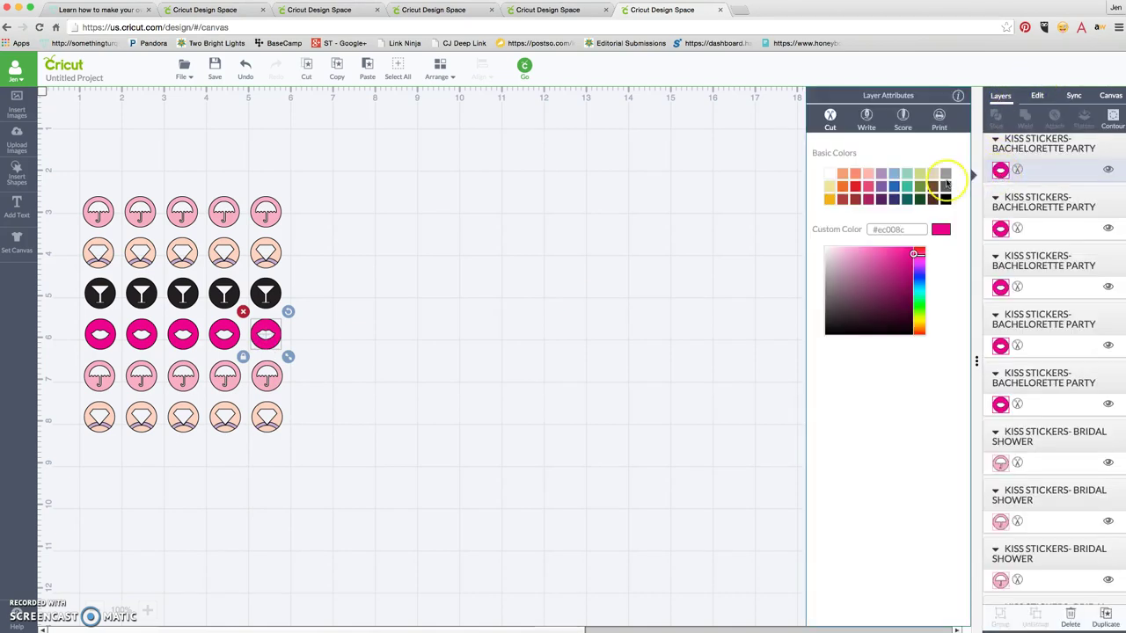
left_click(870, 176)
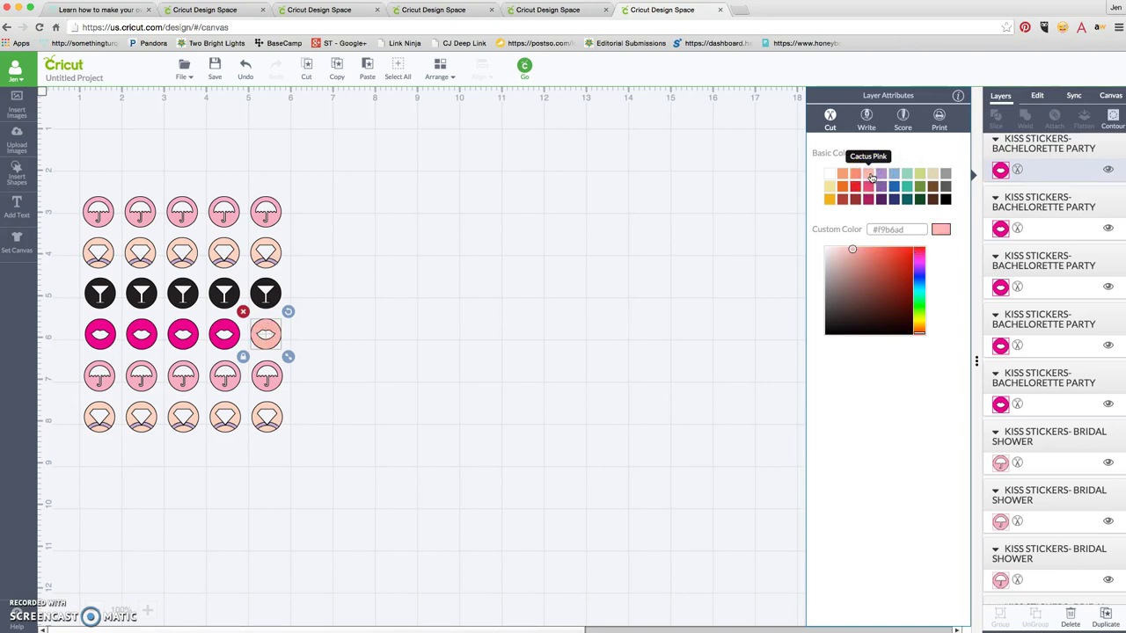
left_click(881, 177)
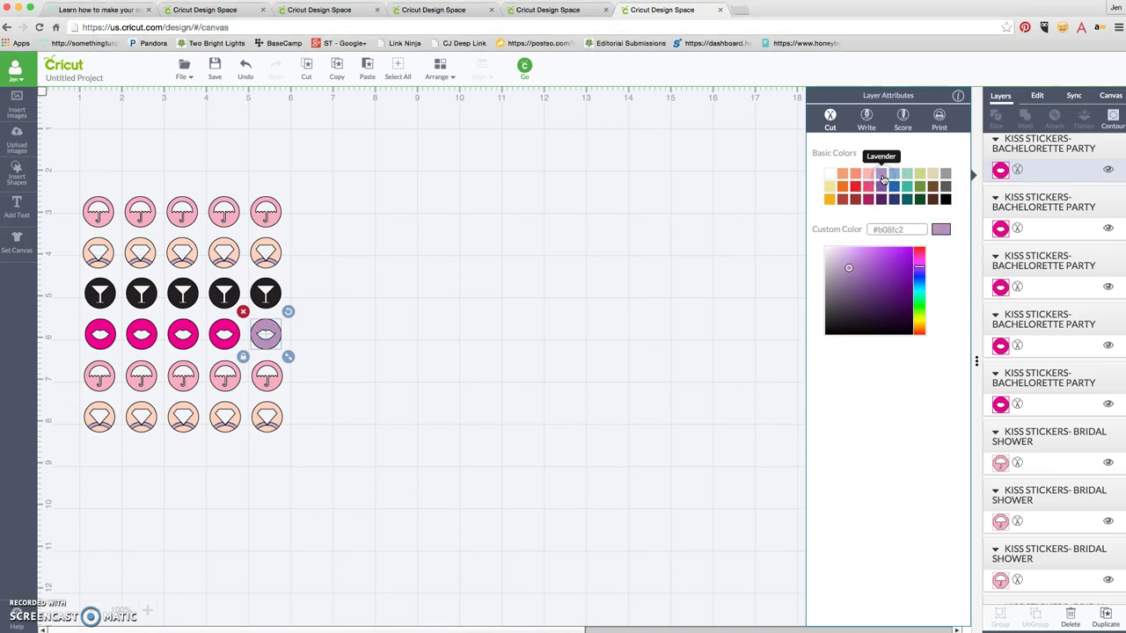
Step: Recolour the fourth through first lips stickers to Lavender and deselect
left_click(1000, 227)
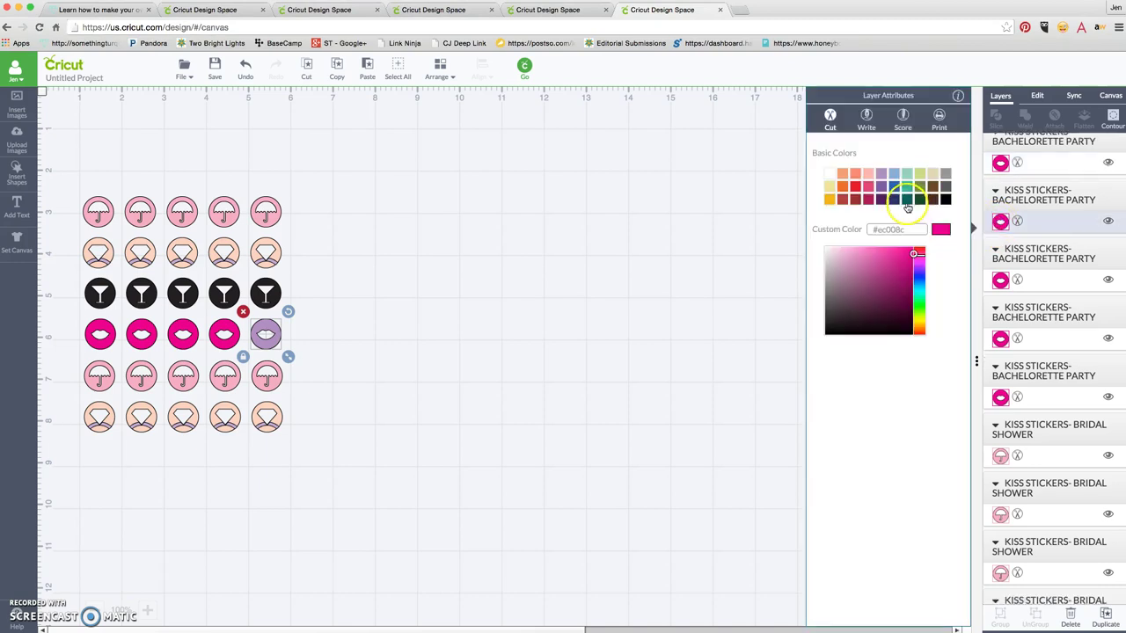
left_click(886, 180)
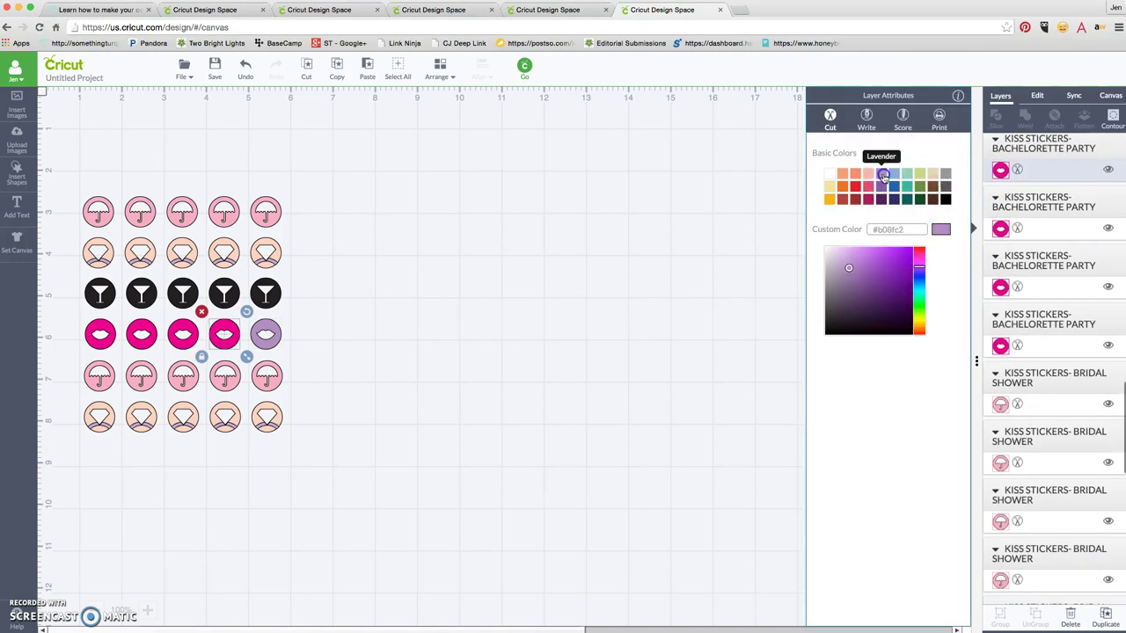
left_click(1002, 231)
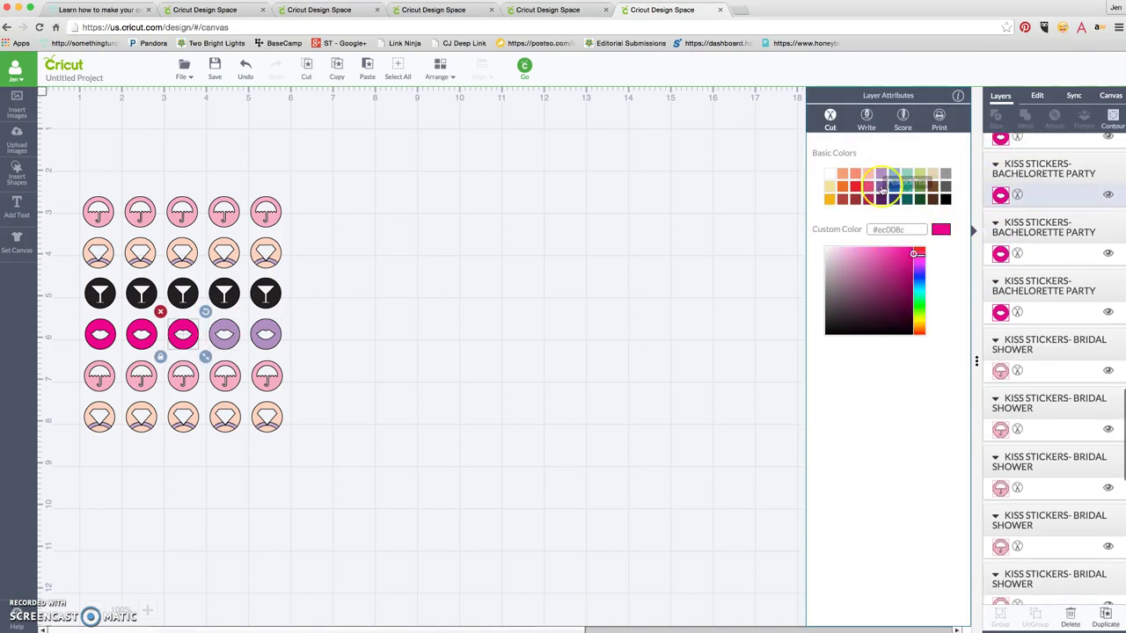
left_click(880, 179)
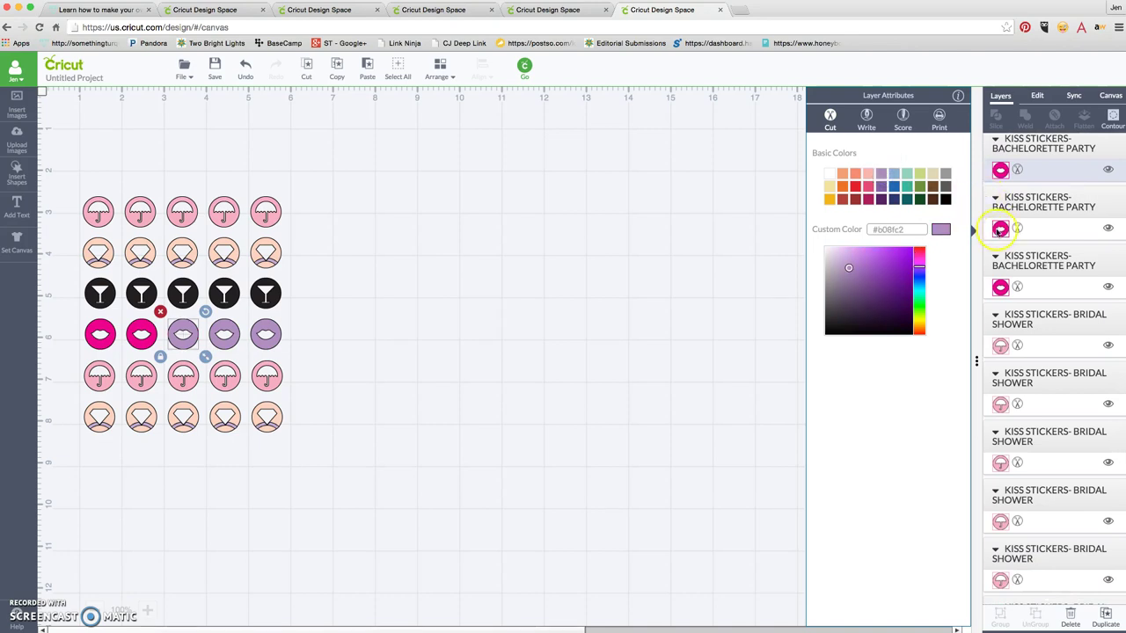
left_click(880, 179)
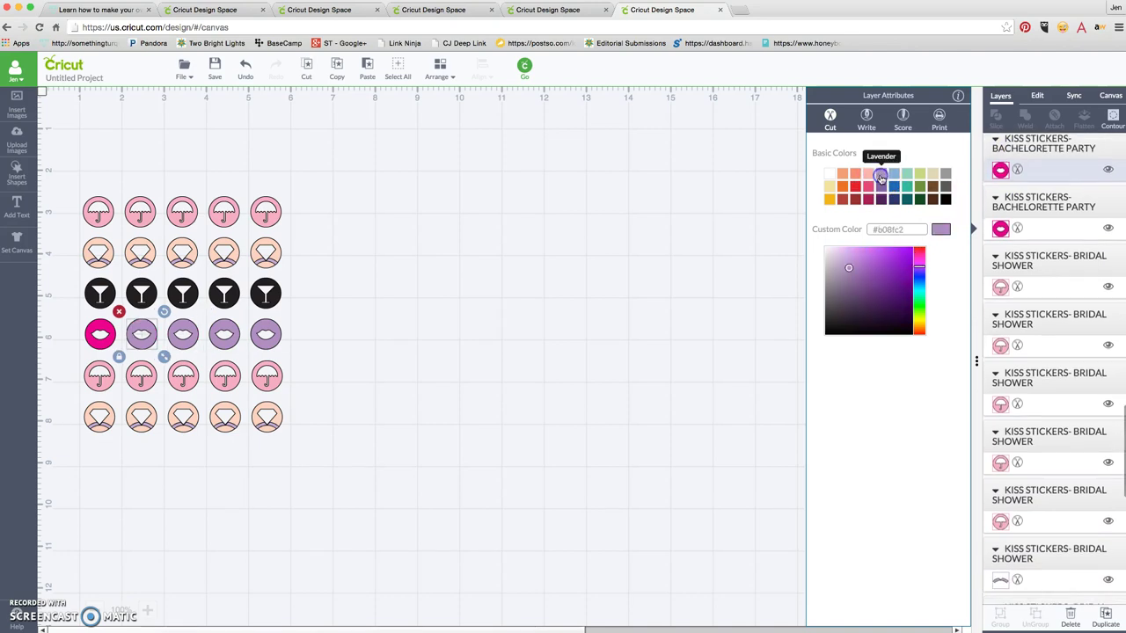
left_click(1018, 230)
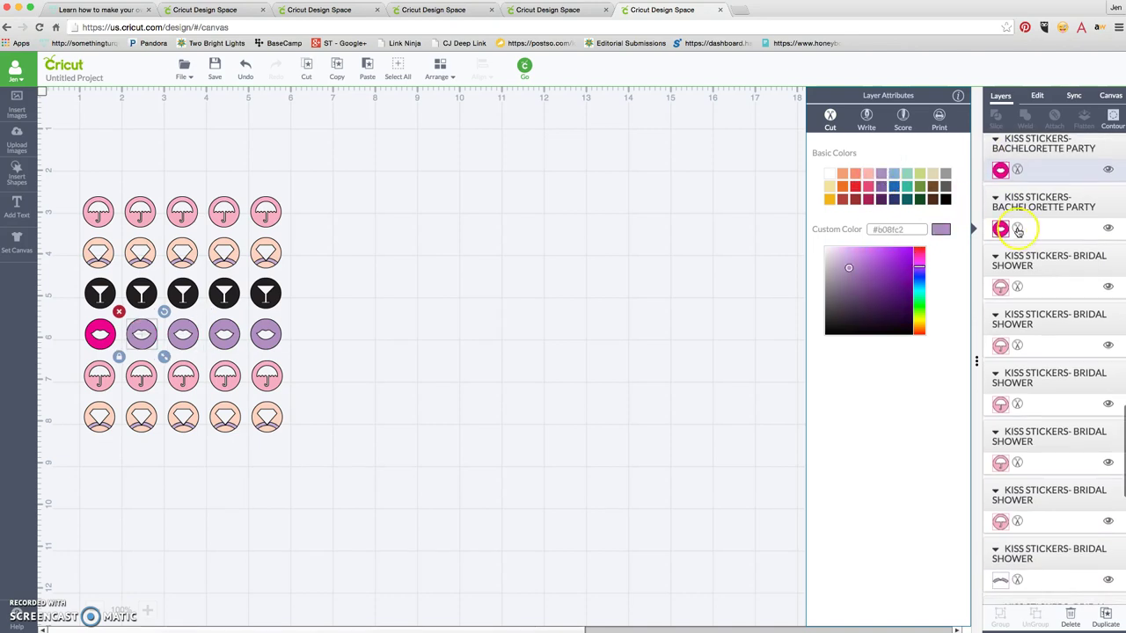
left_click(882, 179)
left_click(563, 332)
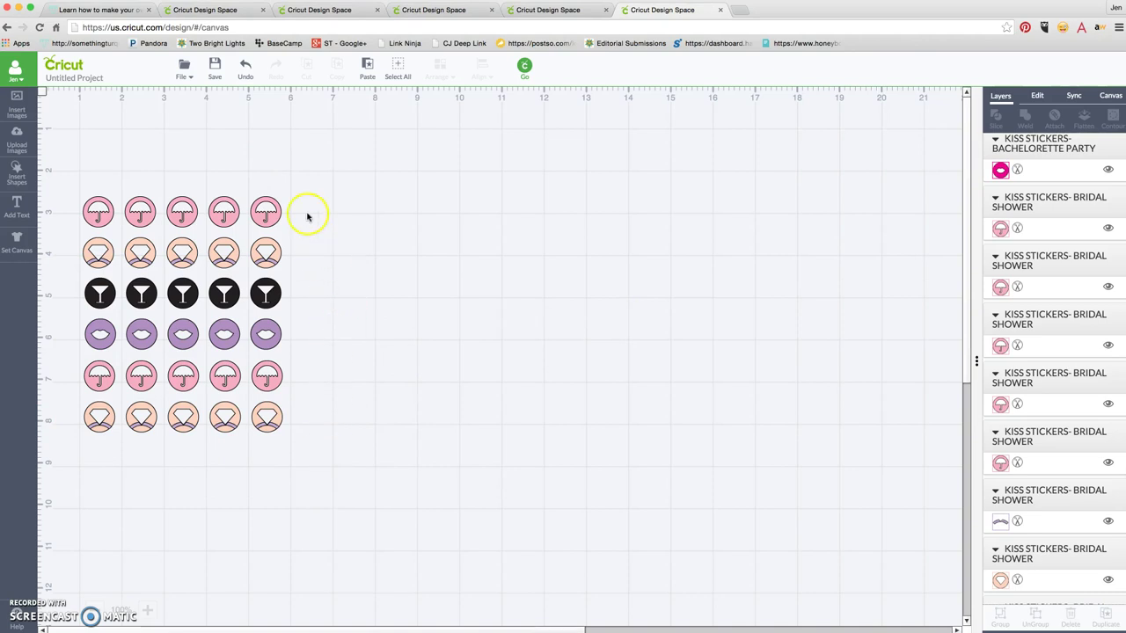
Step: Copy the bottom diamond sticker row and place the duplicate as a new bottom row
left_click_drag(303, 466, 69, 398)
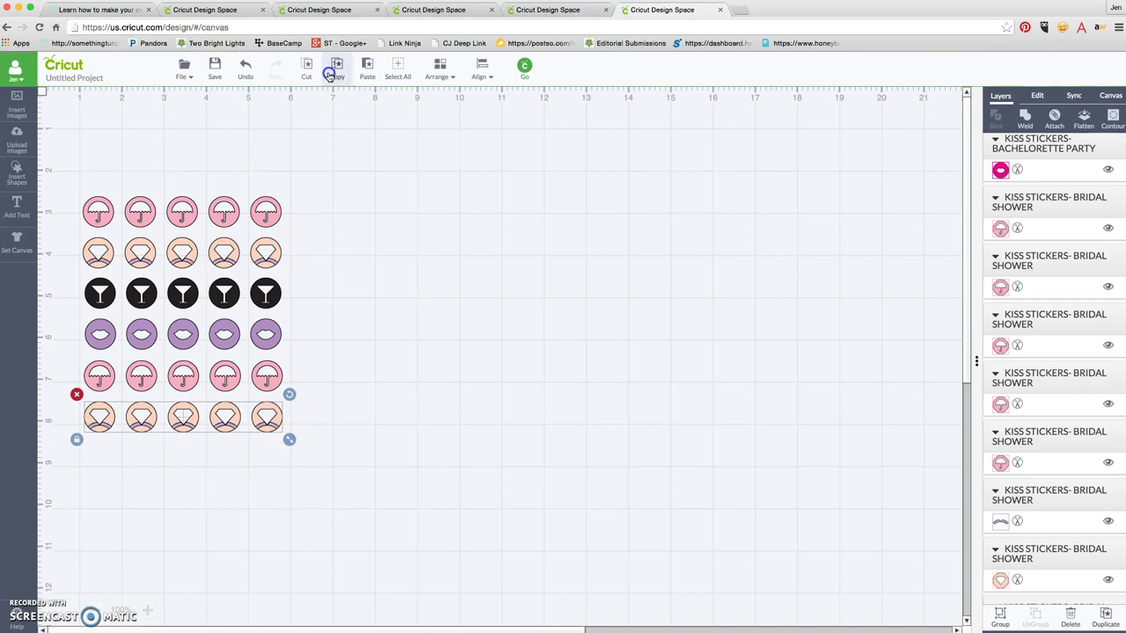
left_click(334, 69)
left_click(366, 69)
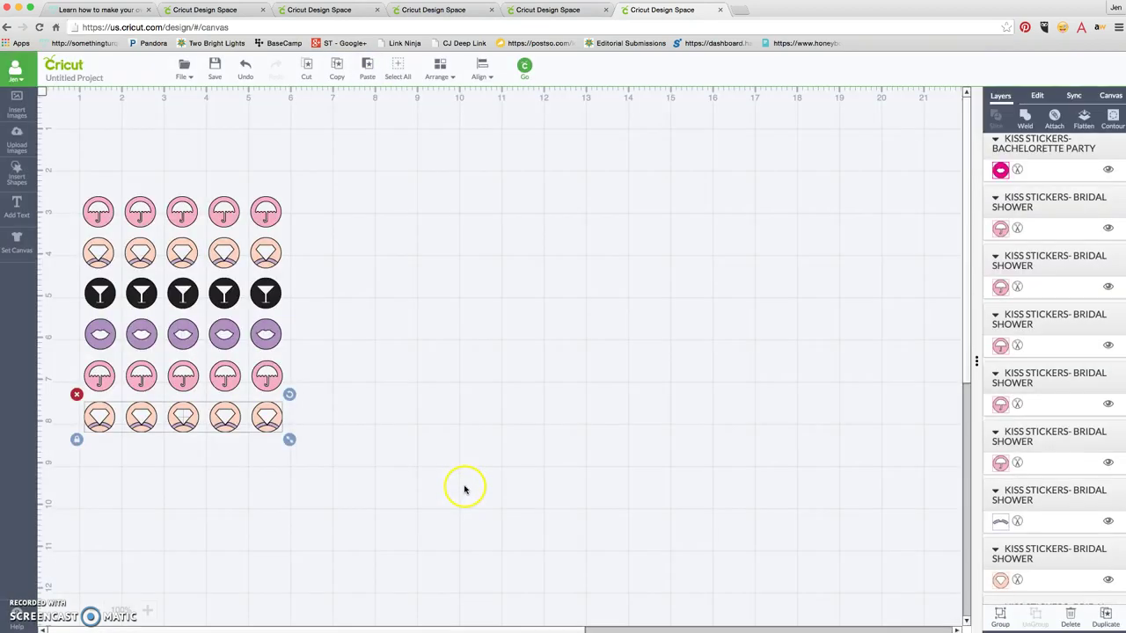
left_click_drag(295, 444, 268, 457)
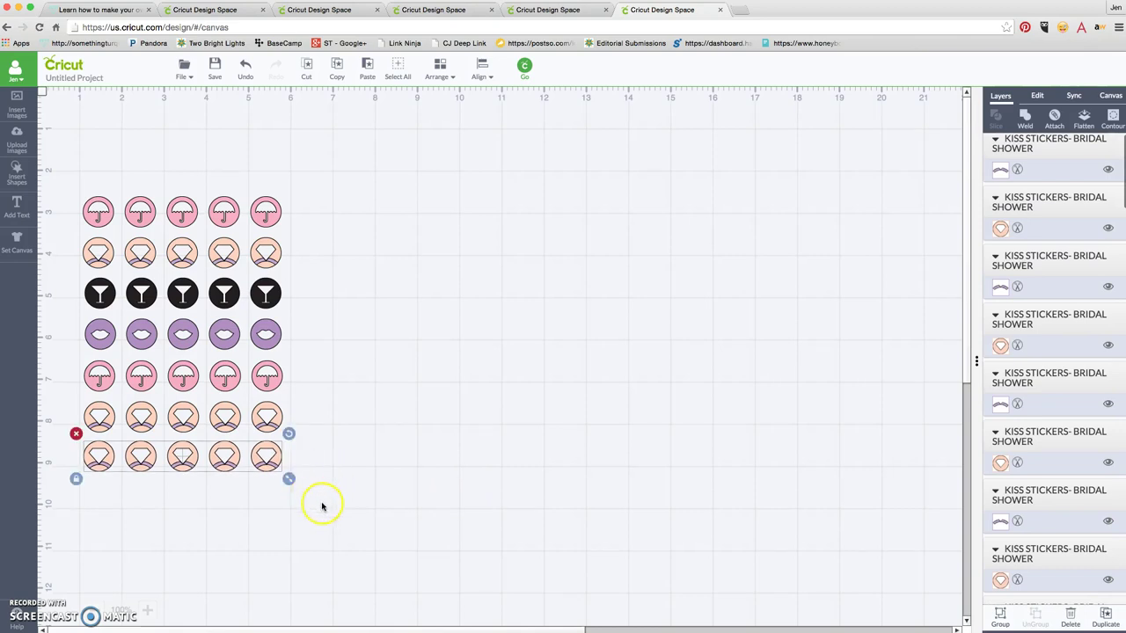
Step: Select the entire sticker grid and flatten it into one printable set
left_click(322, 506)
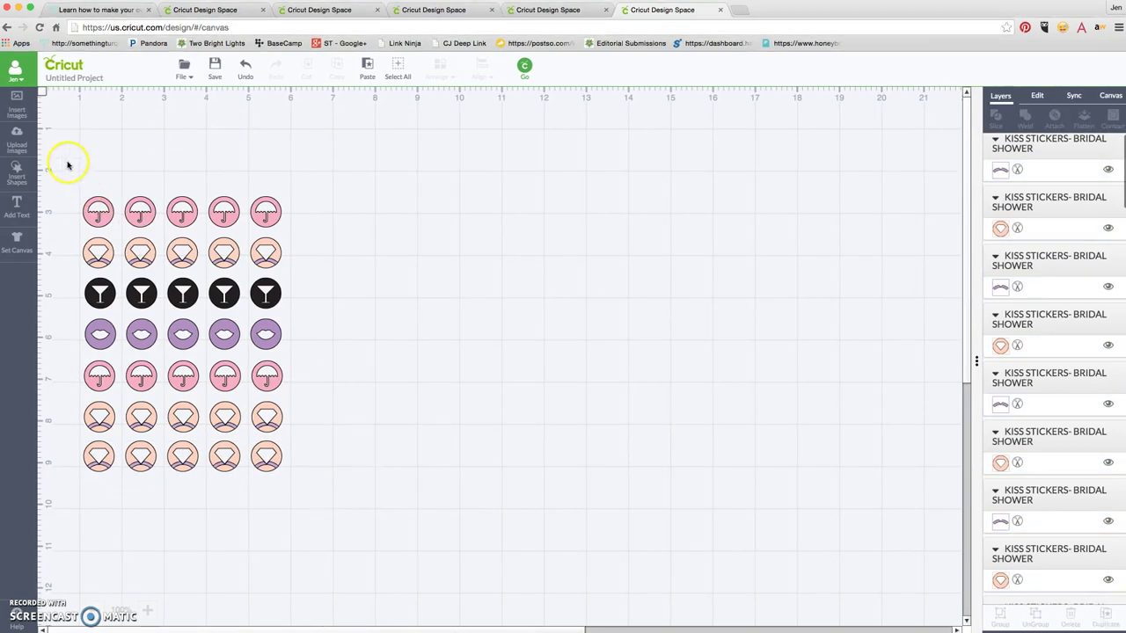
left_click_drag(67, 161, 301, 513)
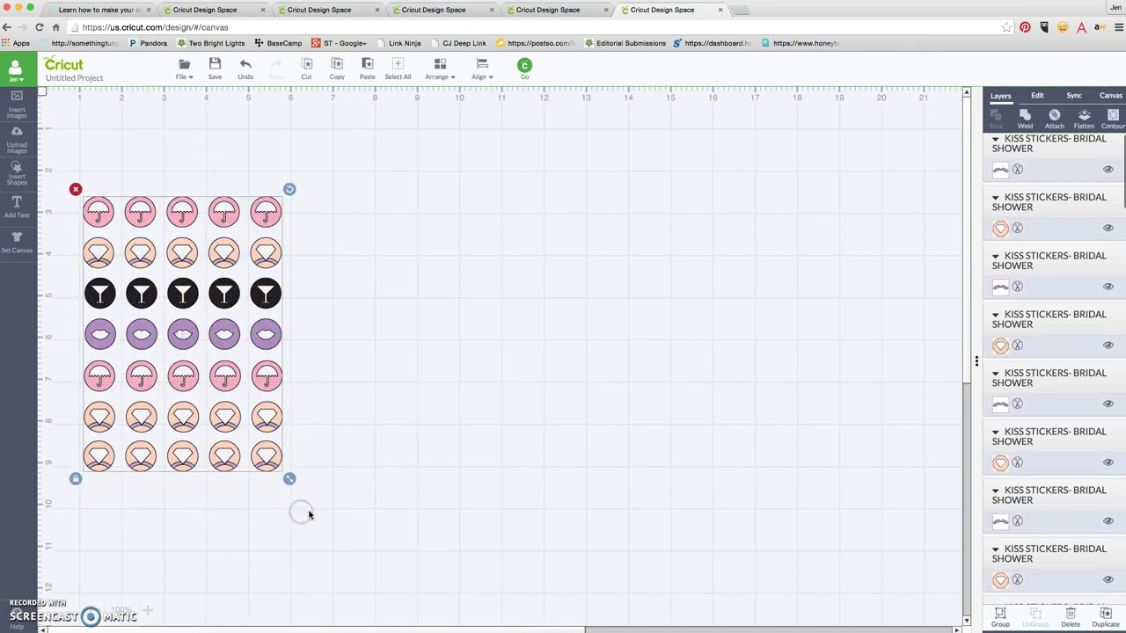
left_click(1081, 117)
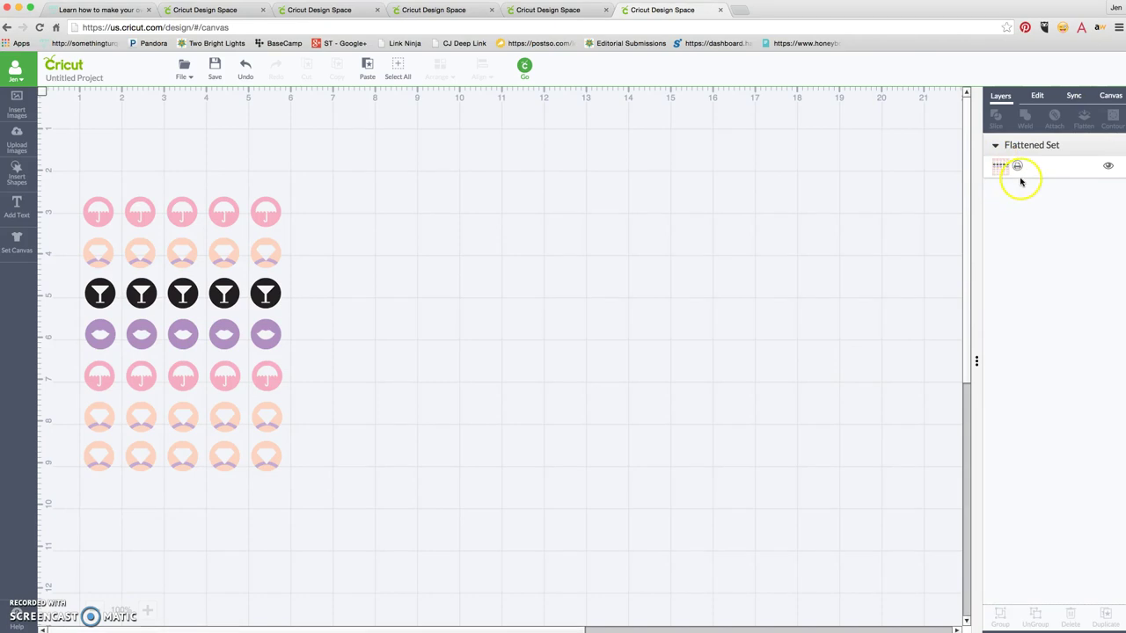
Step: Send the flattened set to the mat preview with print-then-cut bleed kept on
left_click(524, 67)
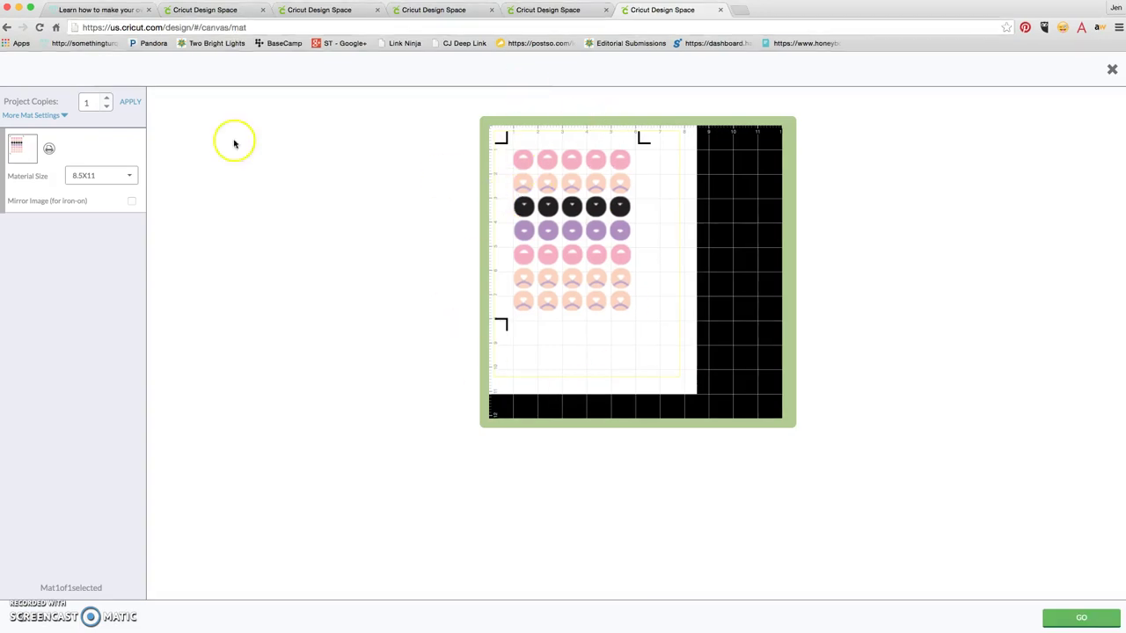
left_click(57, 115)
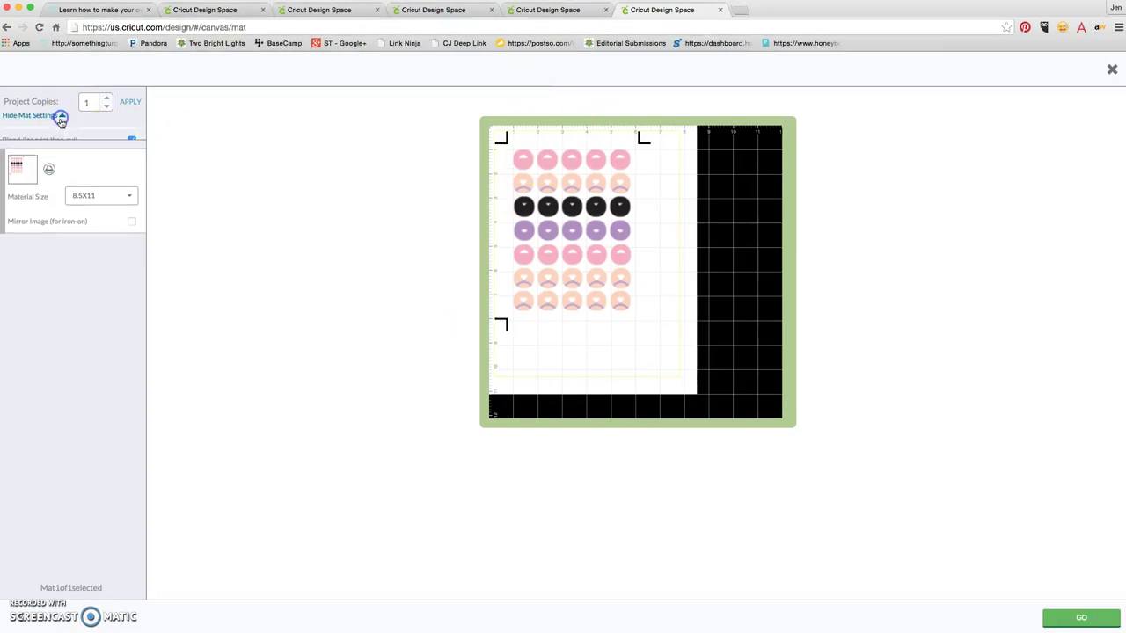
left_click(131, 141)
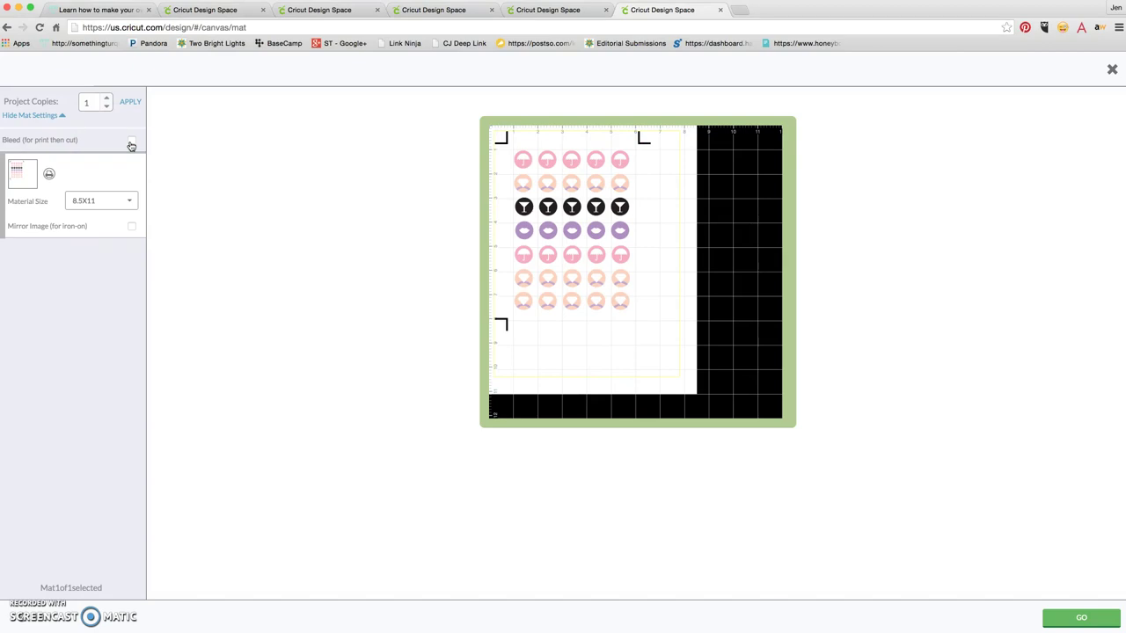
left_click(132, 143)
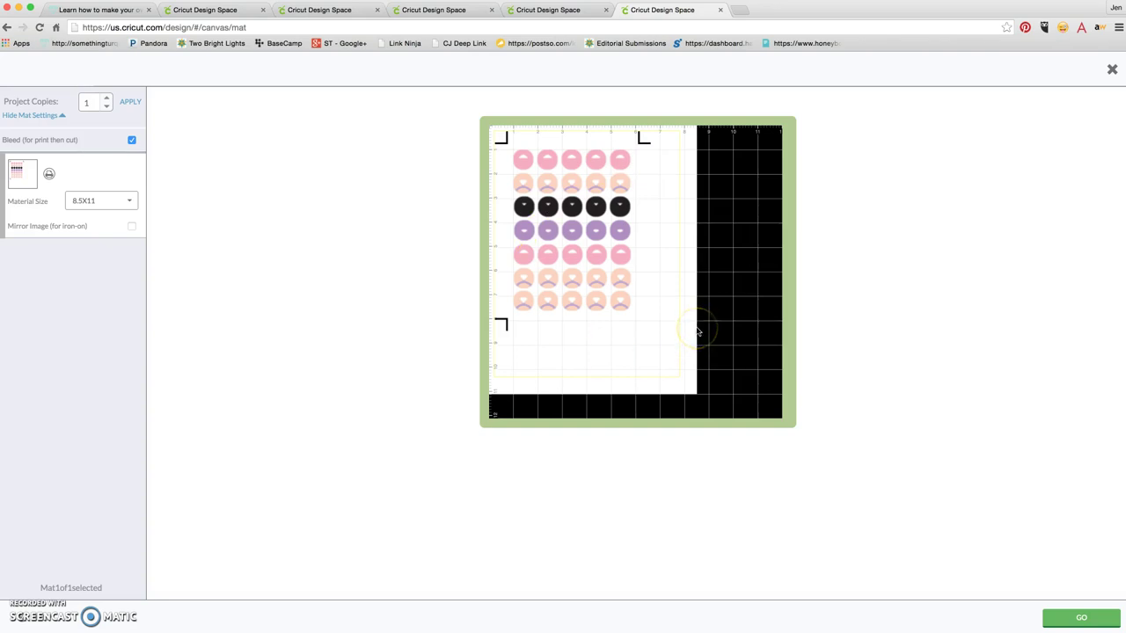
Step: Switch through the open sticker project tabs to the engagement party sheet's print steps
left_click(558, 11)
left_click(434, 9)
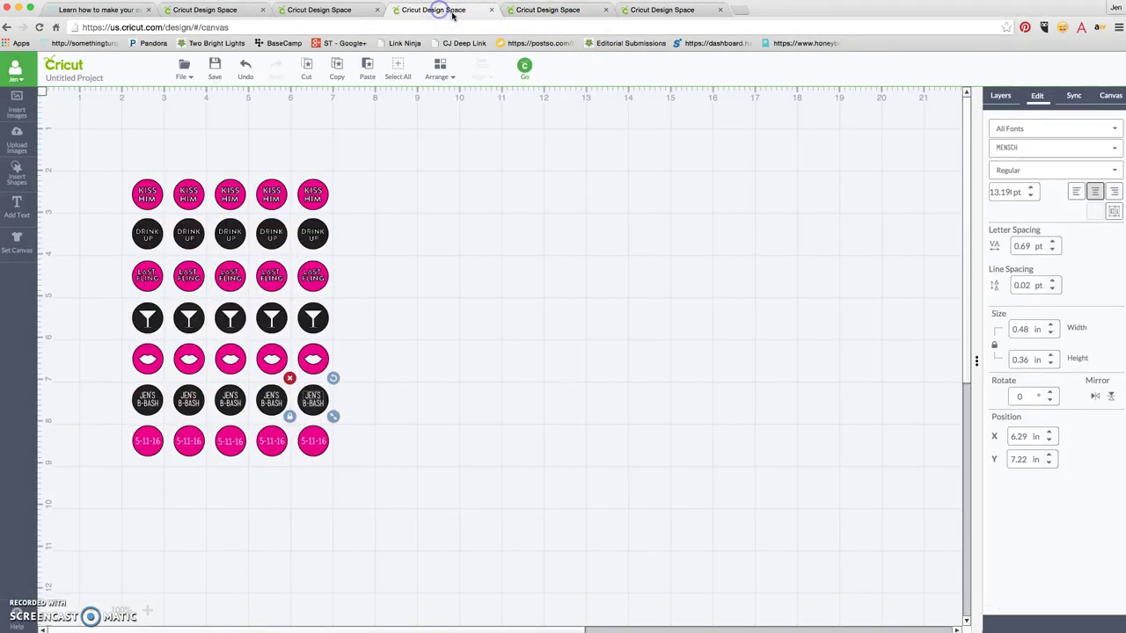
left_click(339, 11)
left_click(227, 11)
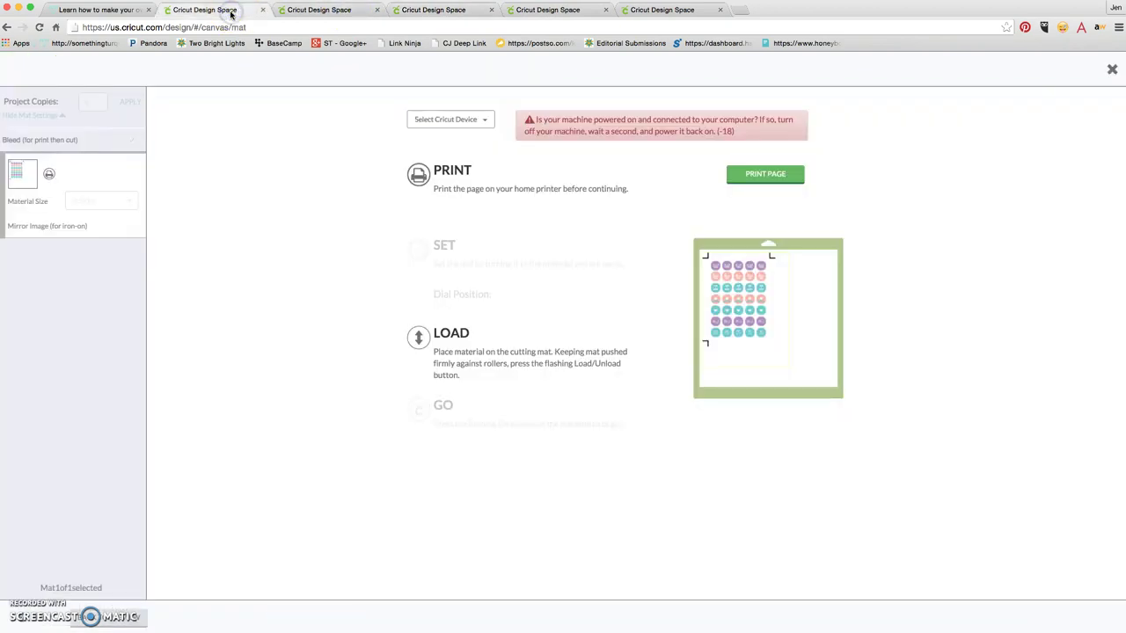
Step: Return to the Something Turquoise blog post and scroll down to the pastel pink and lavender Kiss sticker photo
left_click(110, 10)
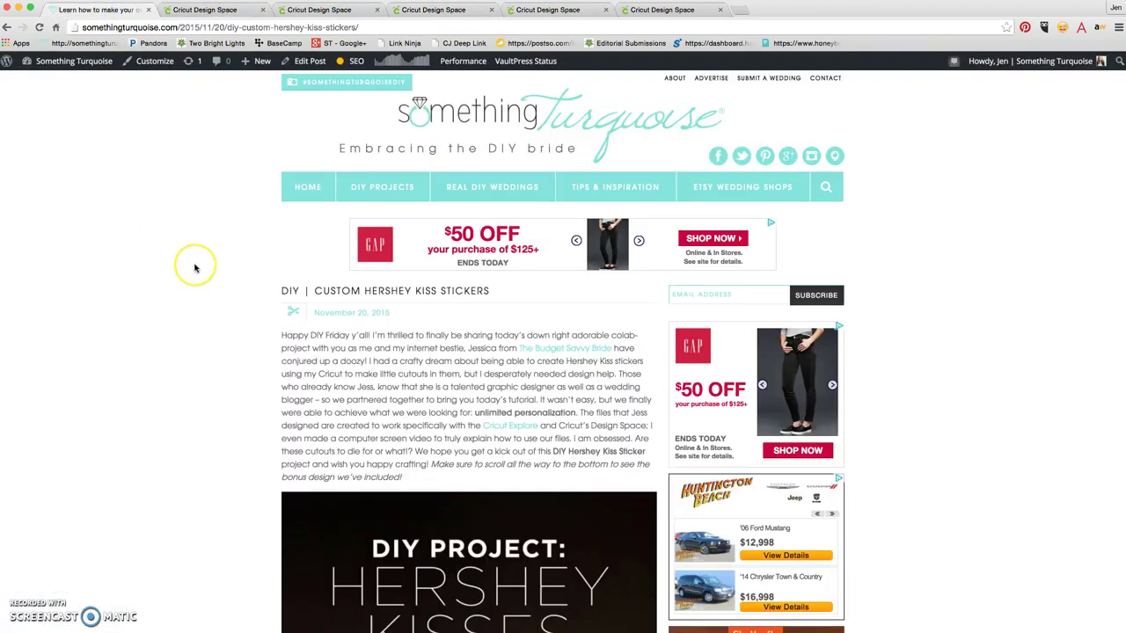
scroll(196, 269, "down", 5)
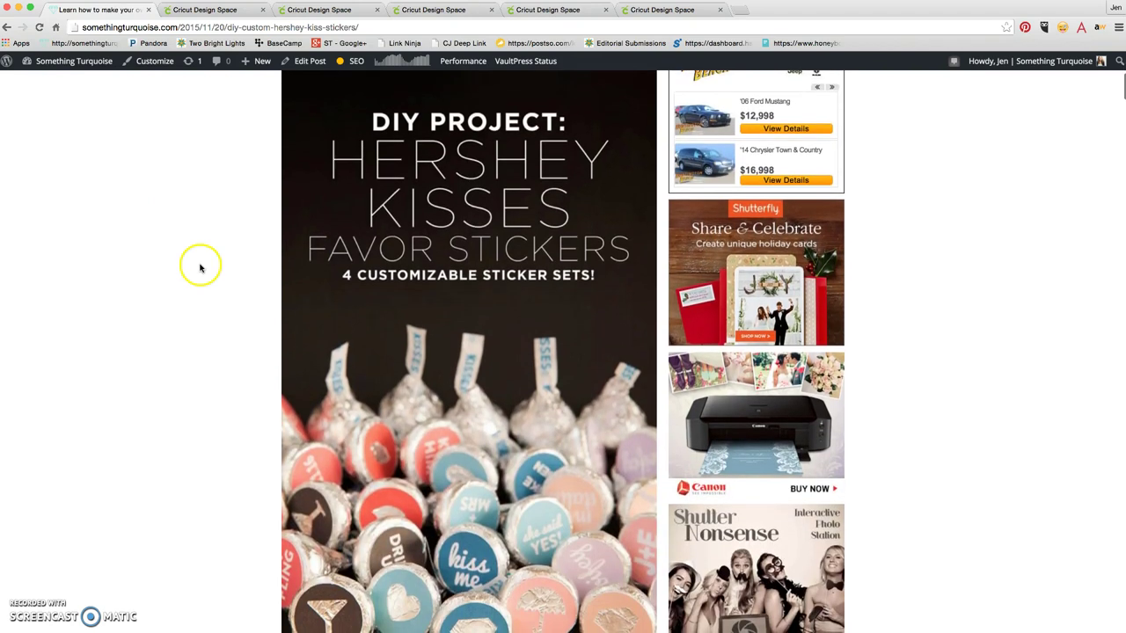
scroll(200, 268, "down", 3)
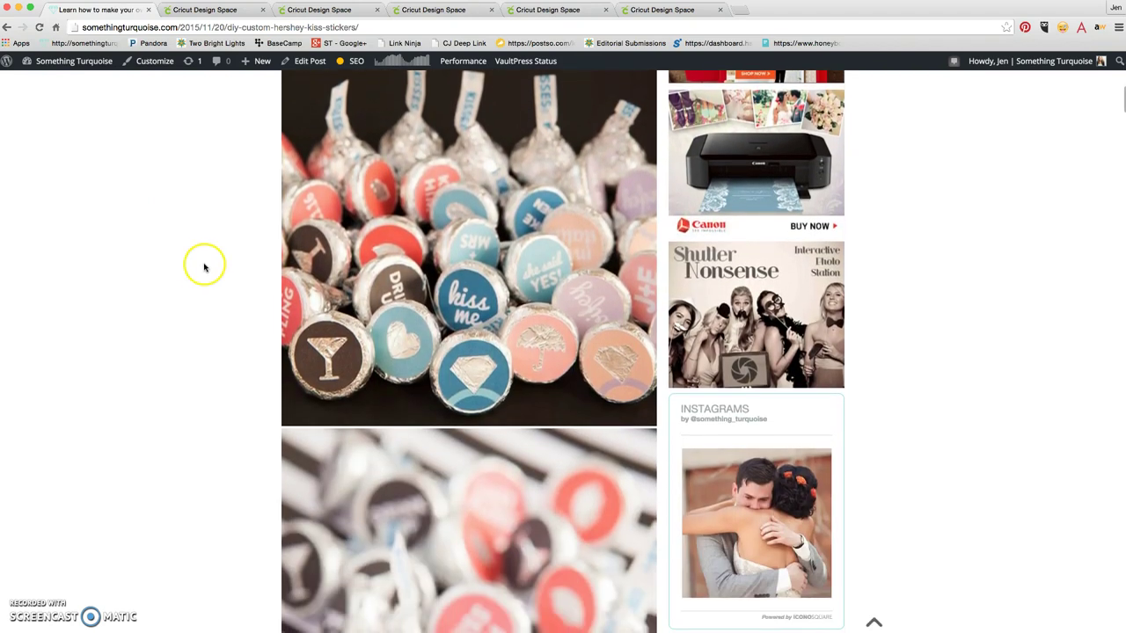
scroll(204, 268, "down", 4)
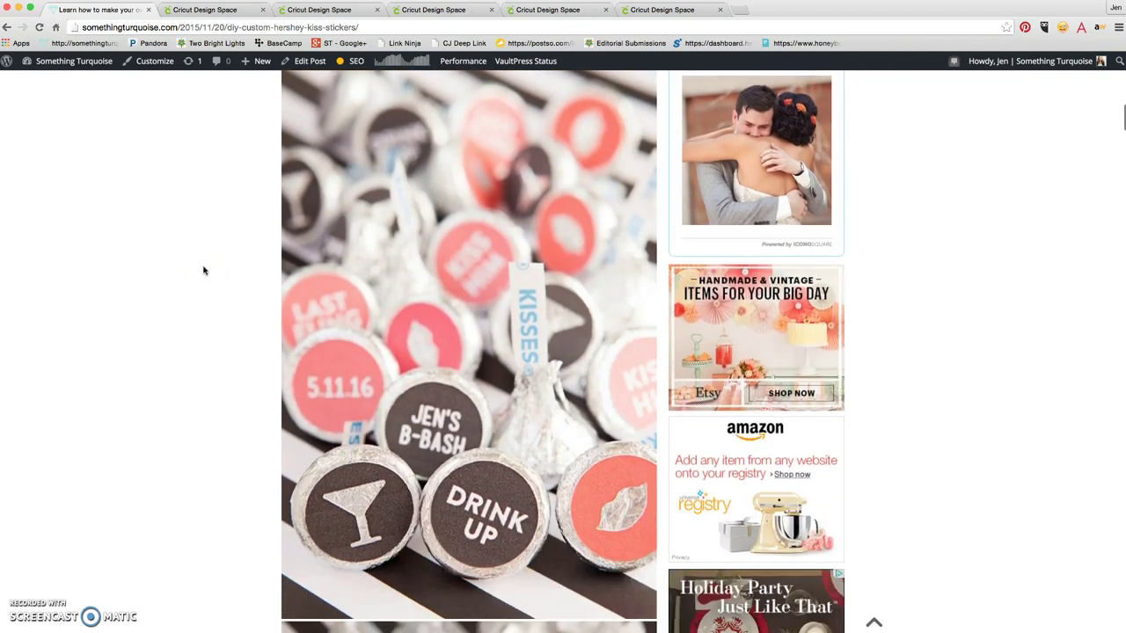
scroll(203, 270, "down", 6)
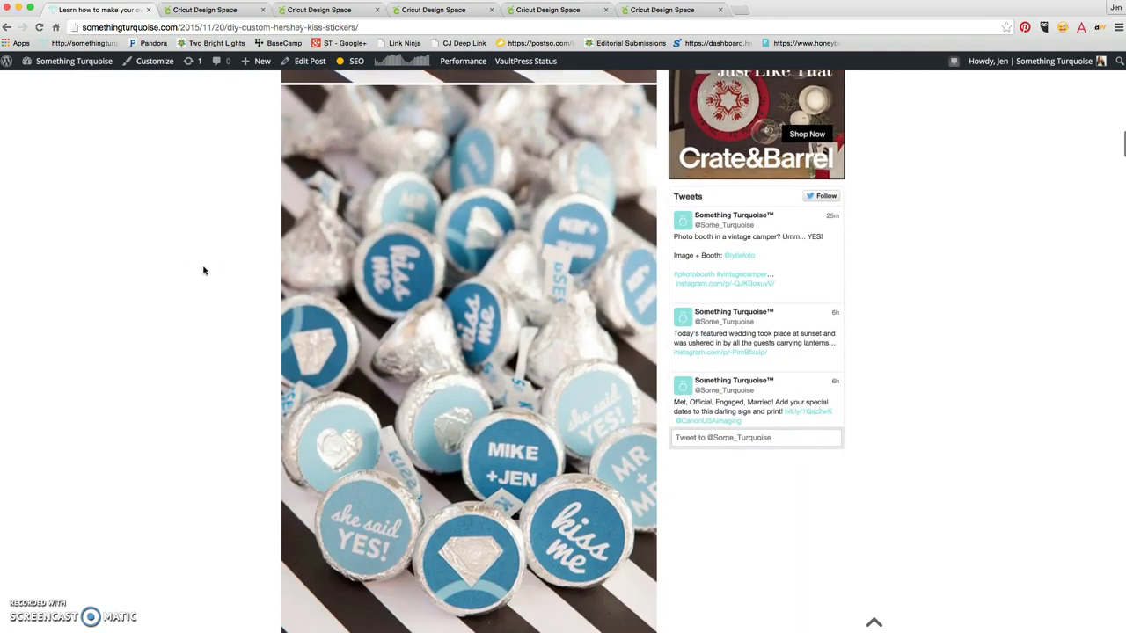
scroll(204, 270, "down", 3)
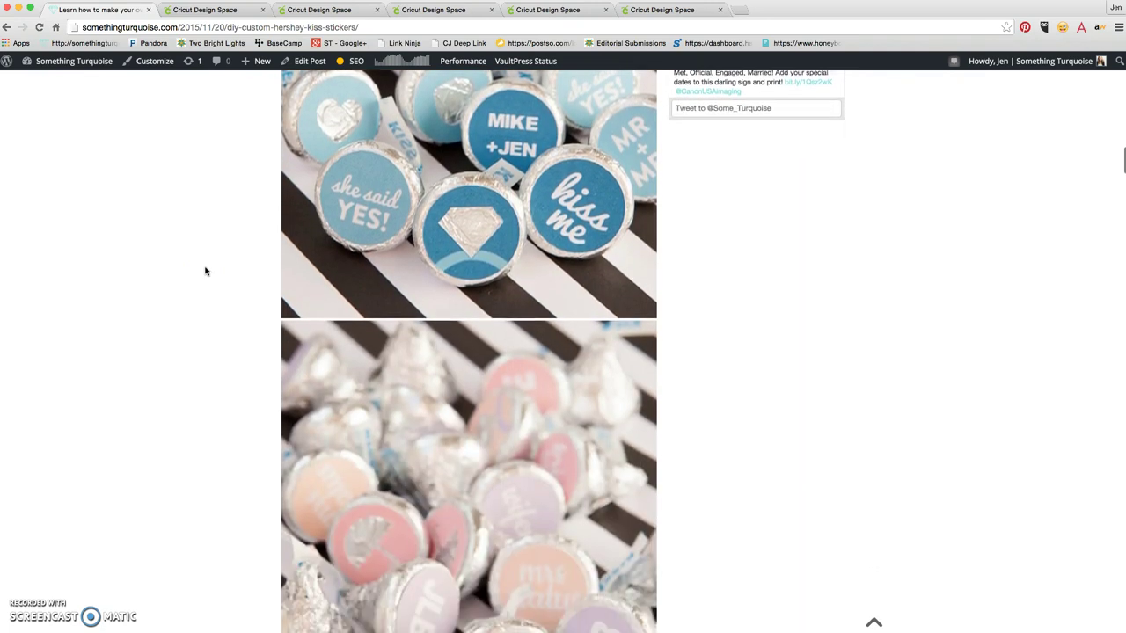